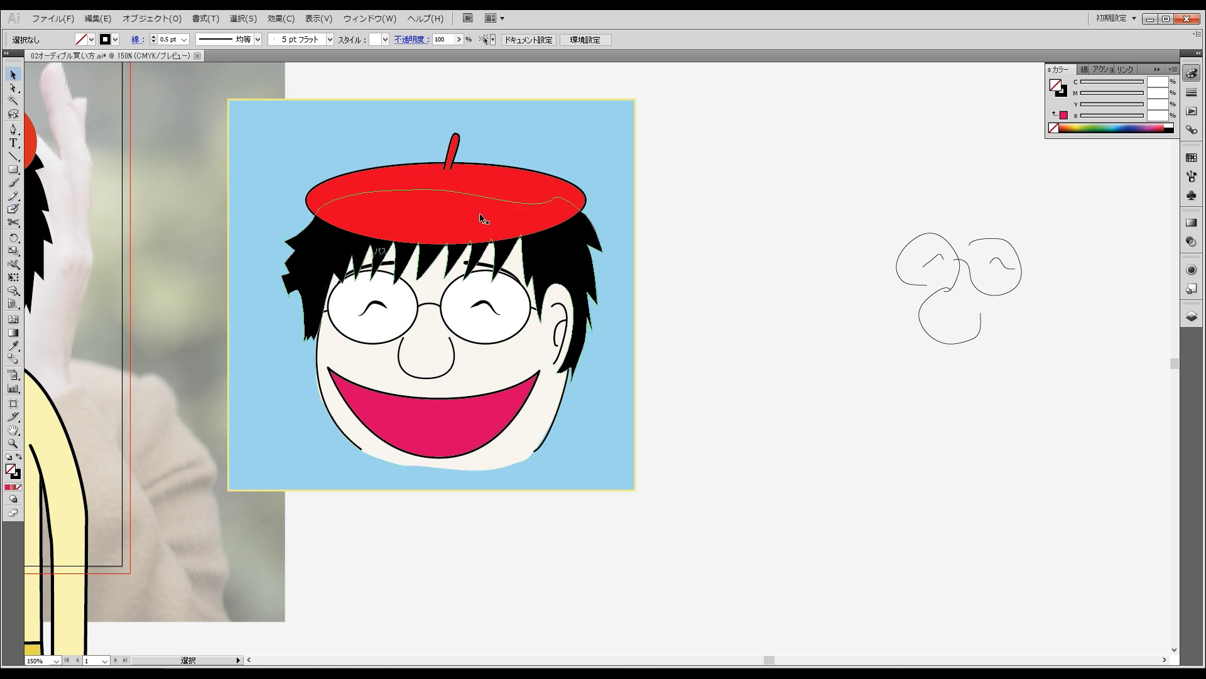
- Select the face's cream skin shape with Direct Selection, test-move it, then undo the move
{"action": "left_click_drag", "start_coordinate": [299, 190], "coordinate": [578, 526]}
{"action": "left_click_drag", "start_coordinate": [570, 449], "coordinate": [493, 462]}
{"action": "key", "text": "a"}
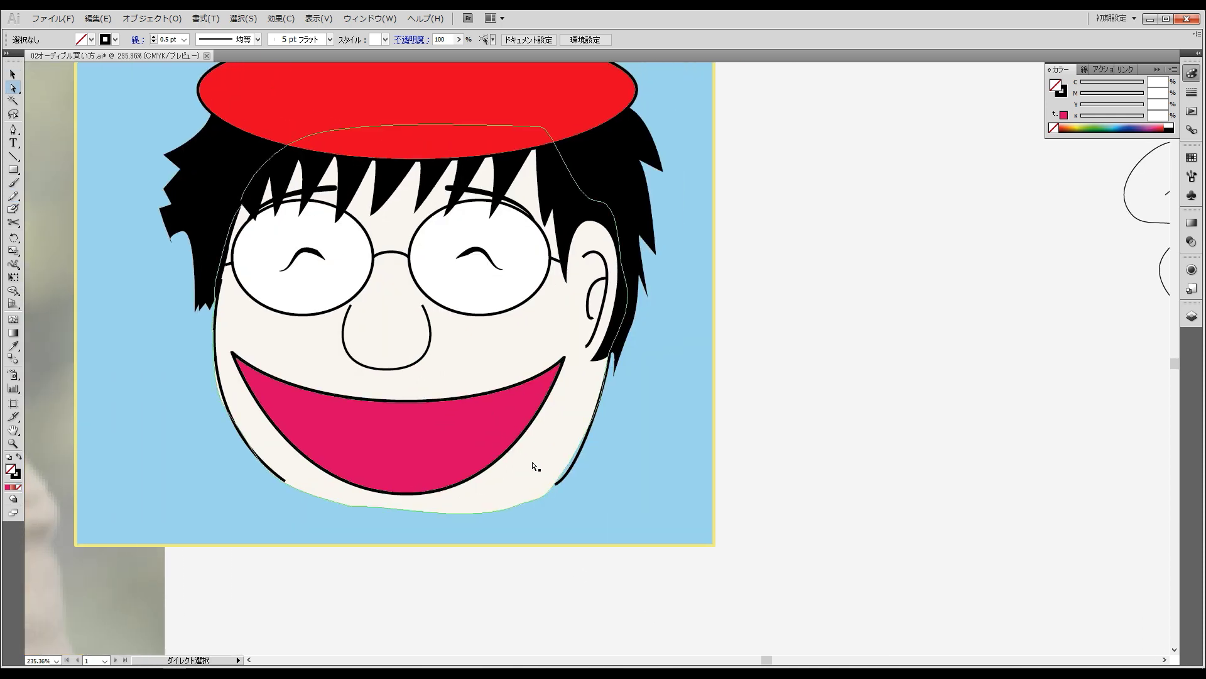
{"action": "left_click", "coordinate": [539, 466]}
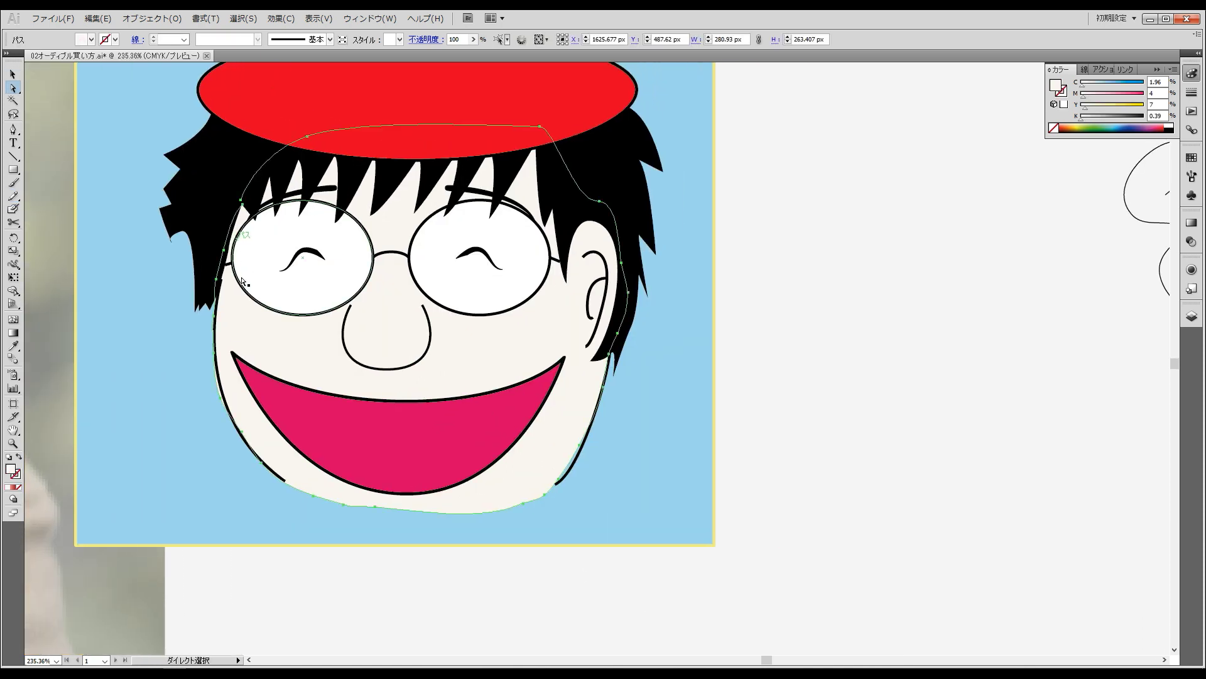
{"action": "left_click_drag", "start_coordinate": [420, 375], "coordinate": [626, 421]}
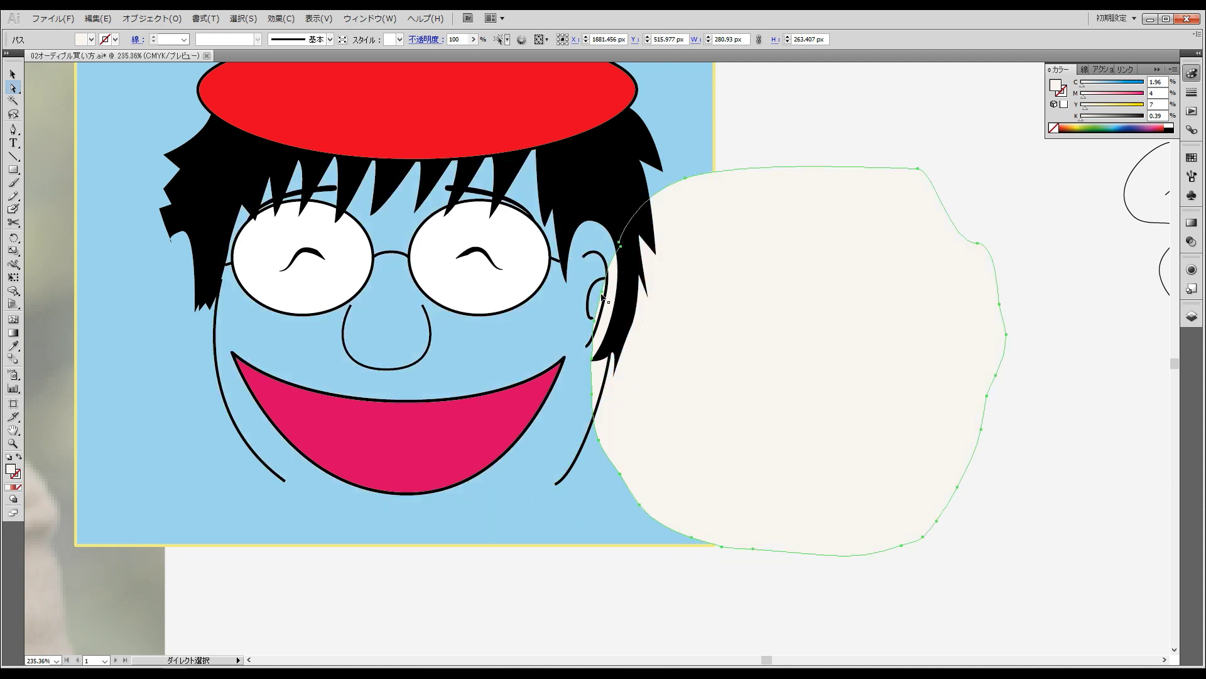
{"action": "key", "text": "ctrl+z"}
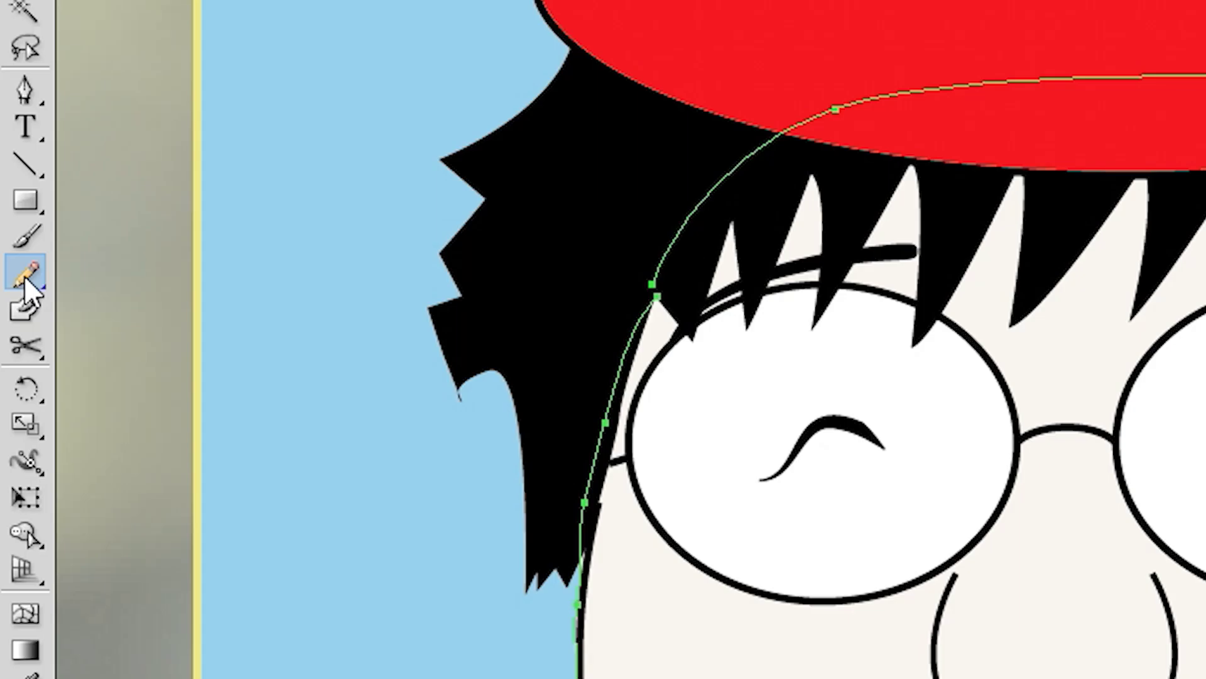
{"action": "left_click", "coordinate": [13, 196]}
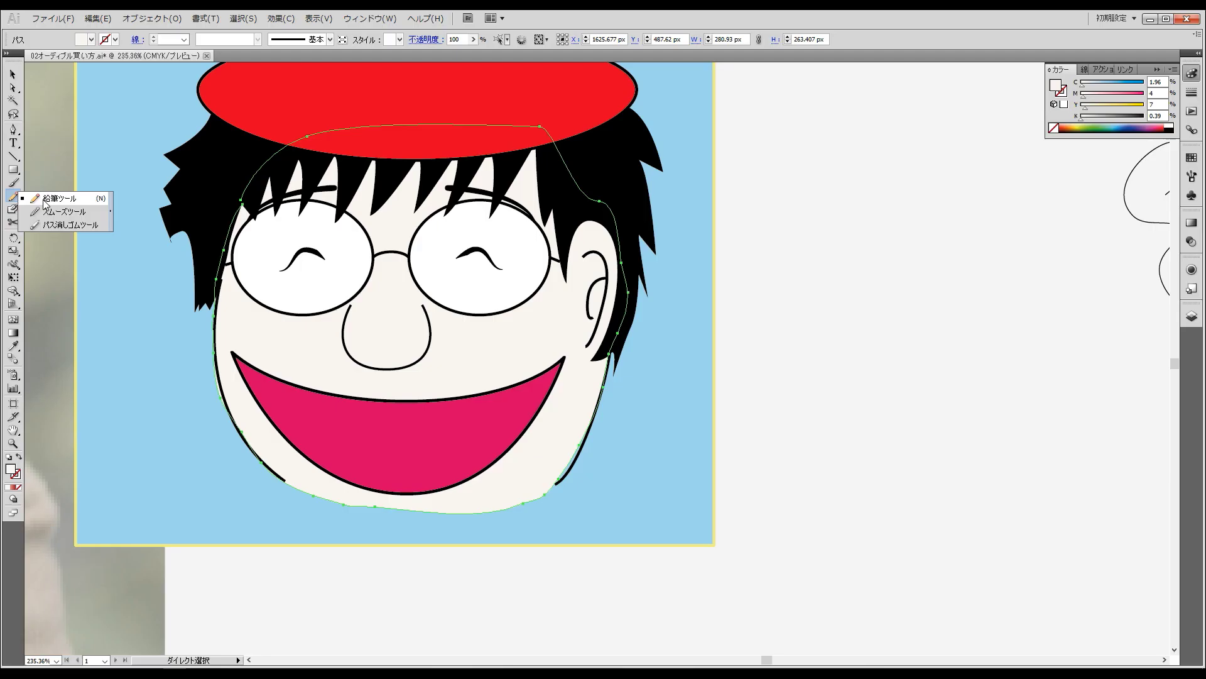
- Redraw the skin shape's edge along the lower-left jaw with the Pencil
{"action": "left_click", "coordinate": [57, 198]}
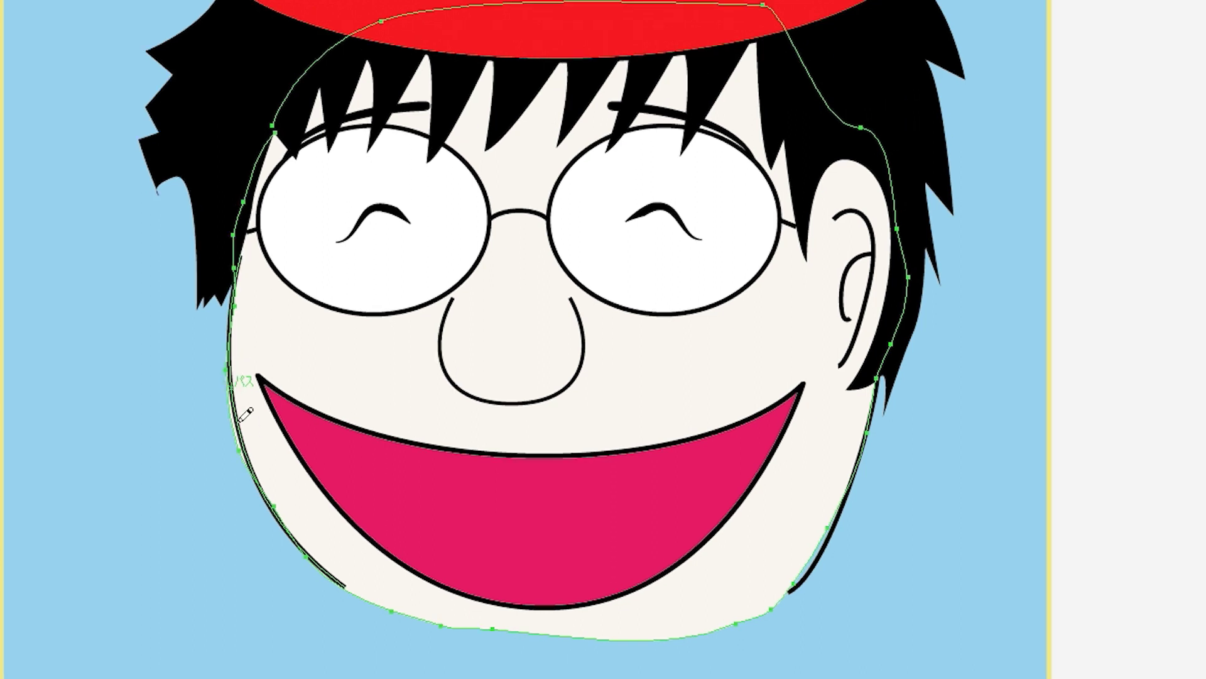
{"action": "left_click_drag", "start_coordinate": [230, 459], "coordinate": [440, 624]}
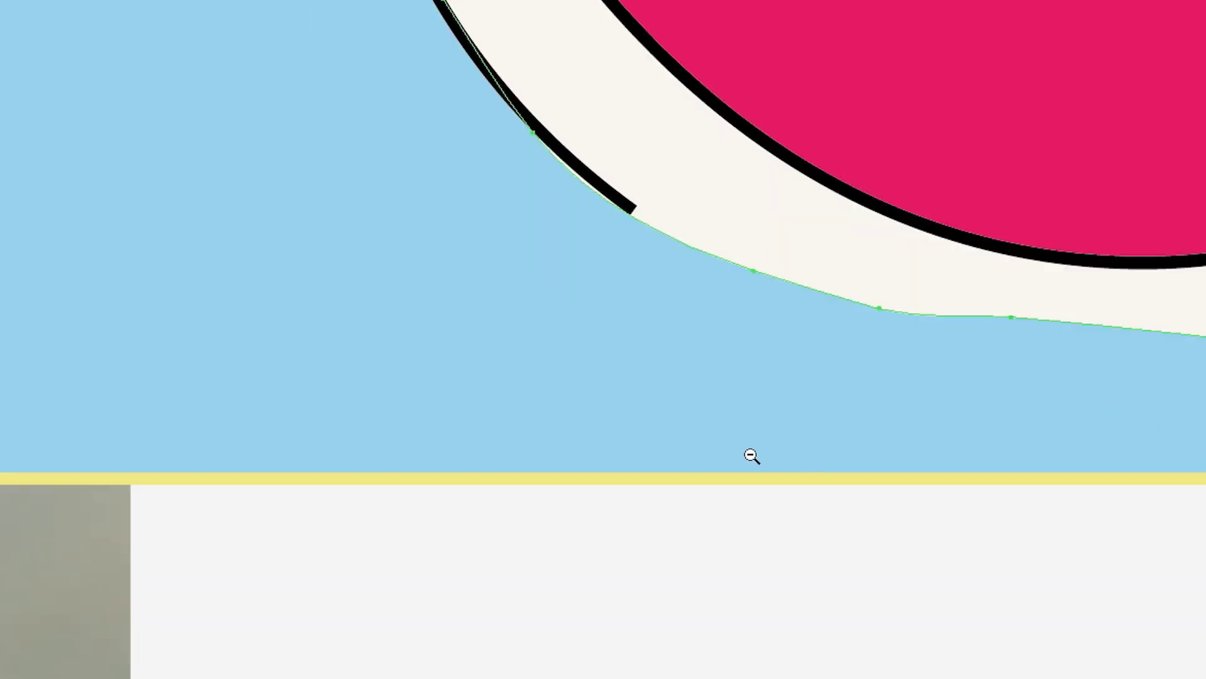
{"action": "left_click", "coordinate": [752, 455], "text": "alt"}
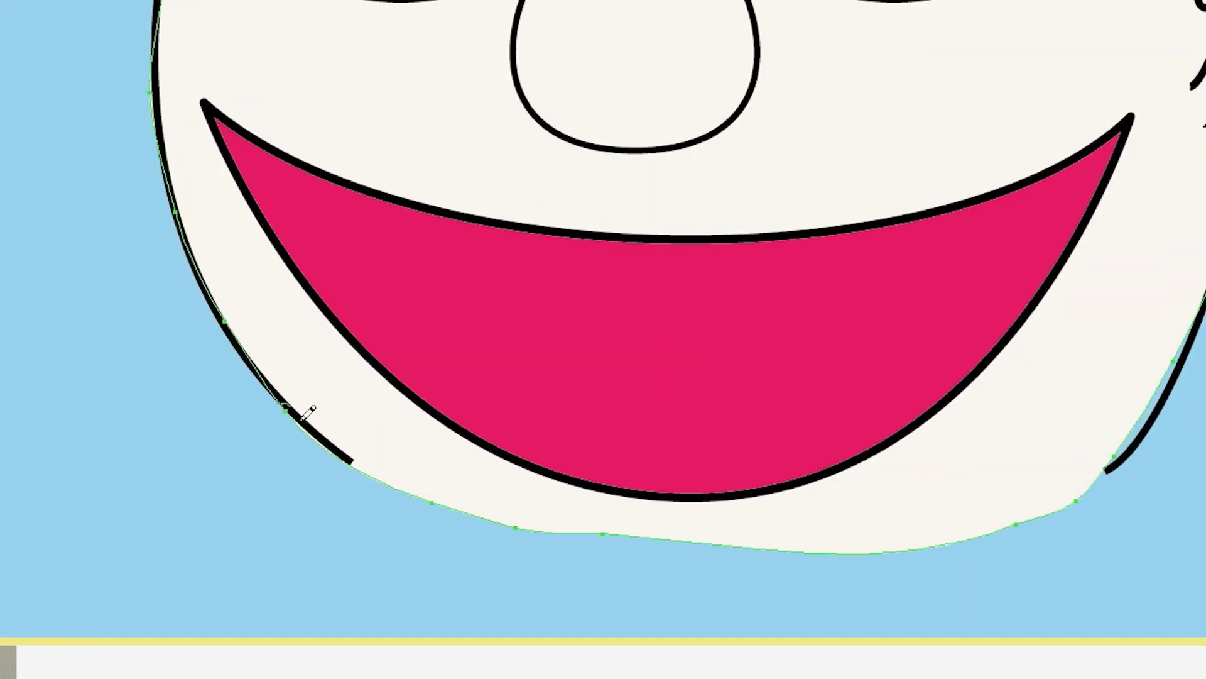
{"action": "left_click_drag", "start_coordinate": [349, 454], "coordinate": [450, 504]}
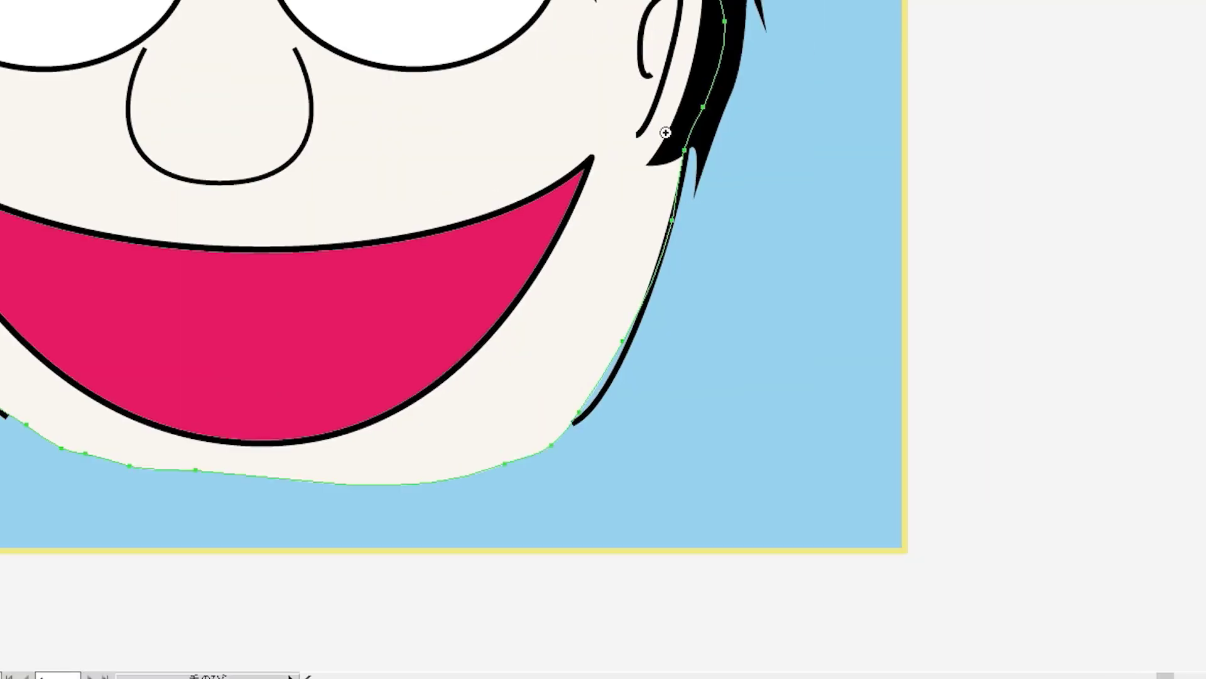
- Redraw the skin edge along the right jaw and across the chin
{"action": "left_click", "coordinate": [666, 133]}
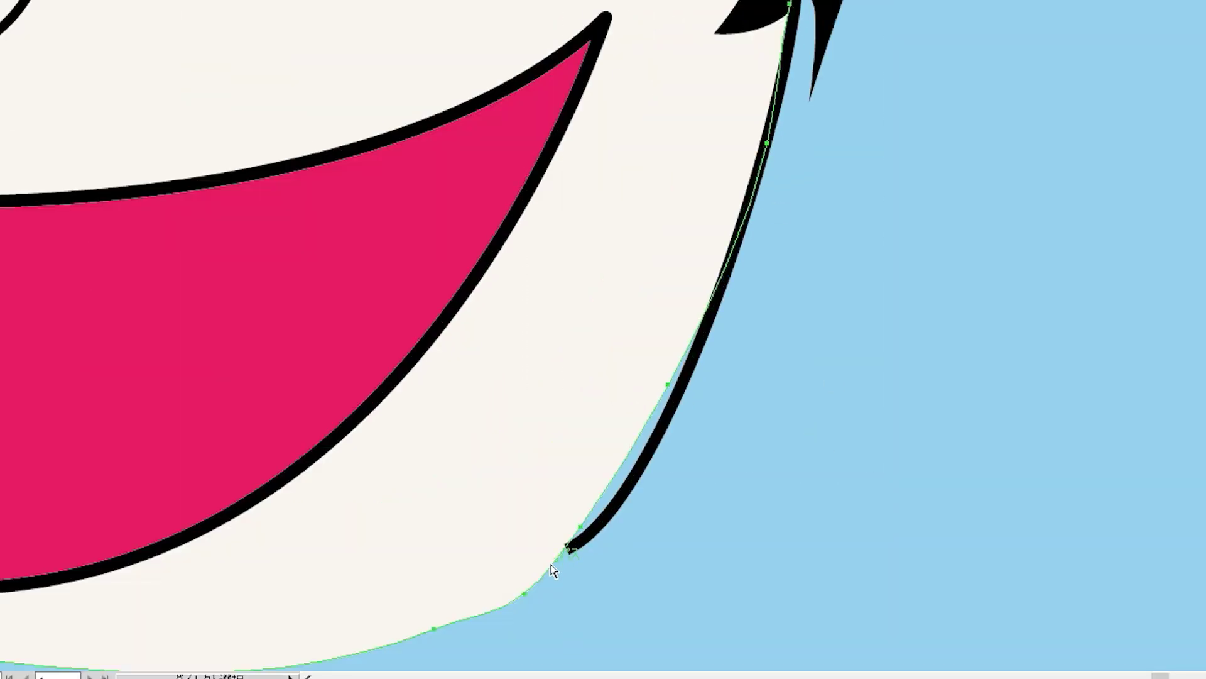
{"action": "mouse_move", "coordinate": [552, 544]}
{"action": "left_mouse_down"}
{"action": "mouse_move", "coordinate": [854, 239]}
{"action": "mouse_move", "coordinate": [898, 122]}
{"action": "left_mouse_up"}
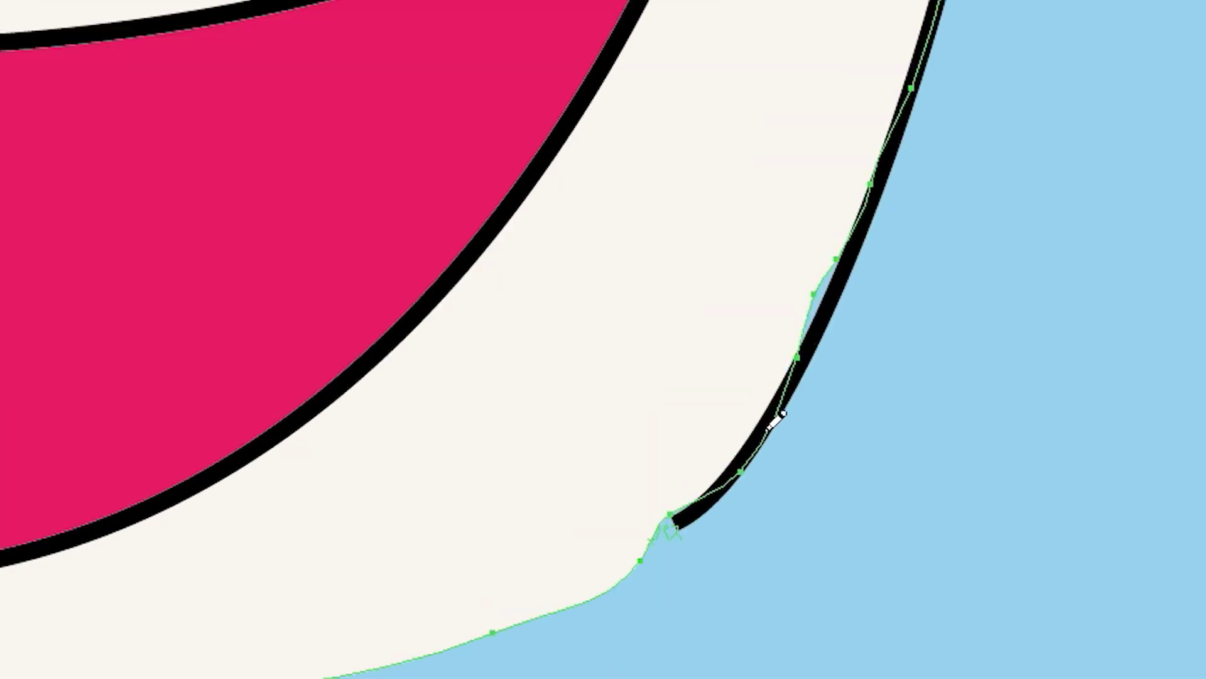
{"action": "left_click_drag", "start_coordinate": [779, 416], "coordinate": [867, 215]}
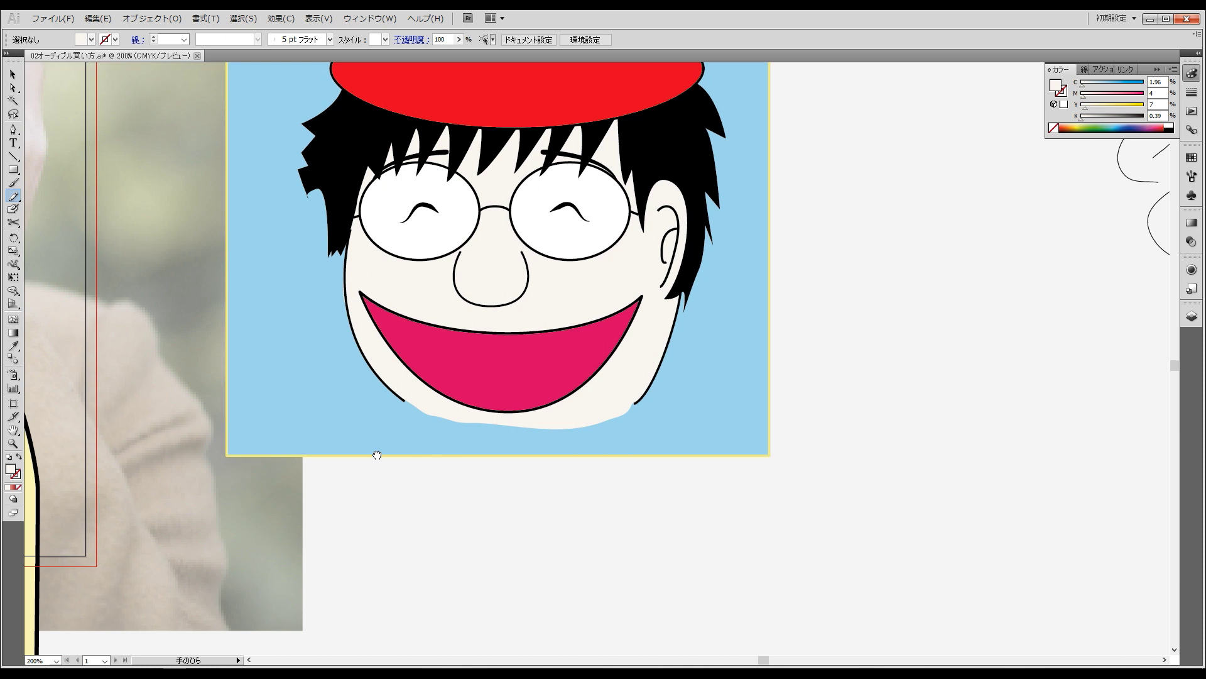
{"action": "left_click_drag", "start_coordinate": [377, 455], "coordinate": [284, 286]}
{"action": "scroll", "coordinate": [285, 287], "scroll_direction": "up", "scroll_amount": 3}
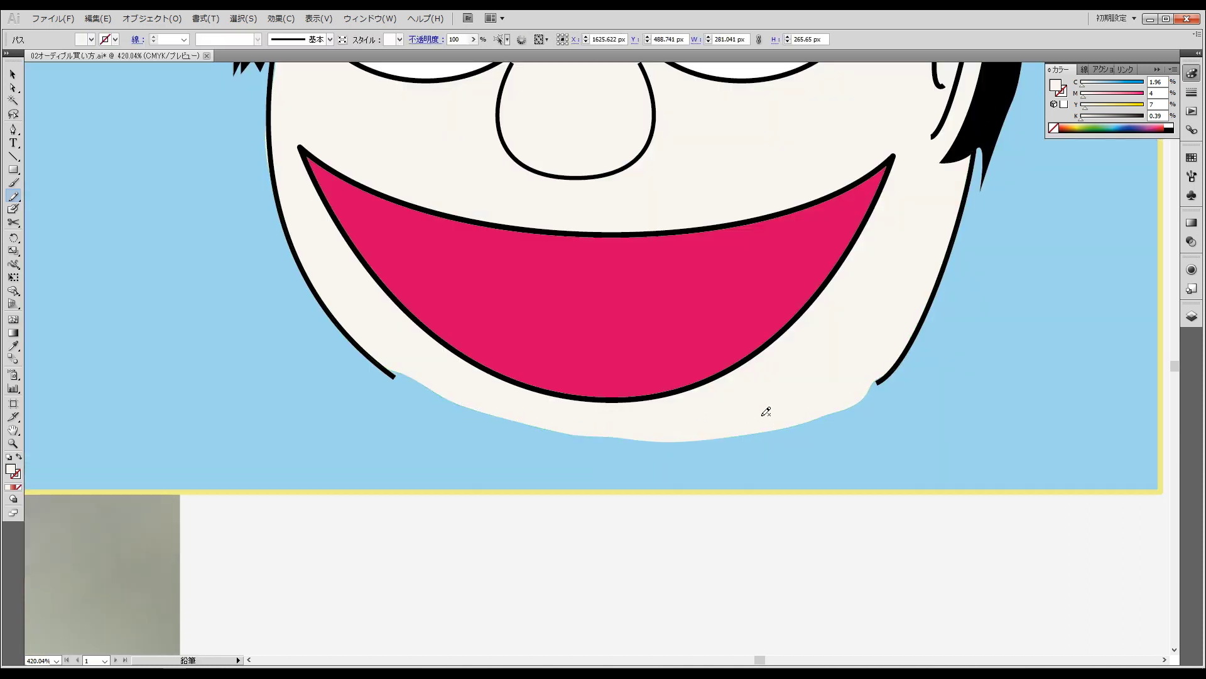
{"action": "left_click_drag", "start_coordinate": [765, 410], "coordinate": [395, 377]}
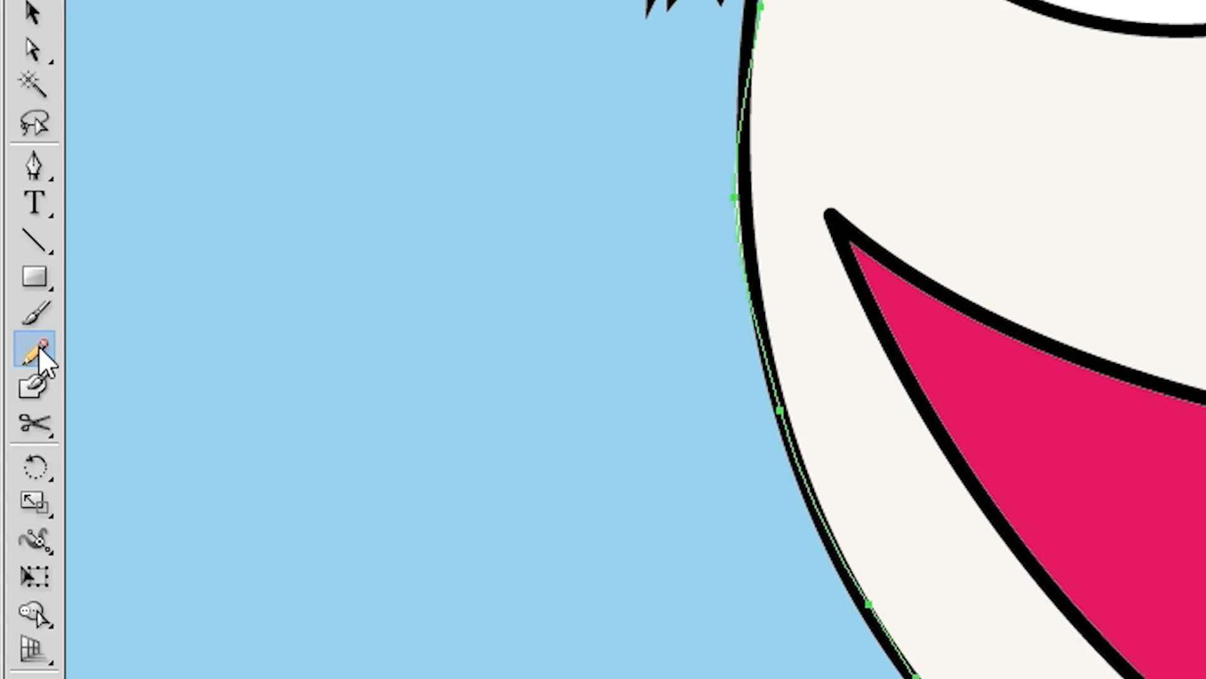
- Raise the Pencil Fidelity from 2.5 to 10 pixels in Pencil Tool Options
{"action": "double_click", "coordinate": [14, 197]}
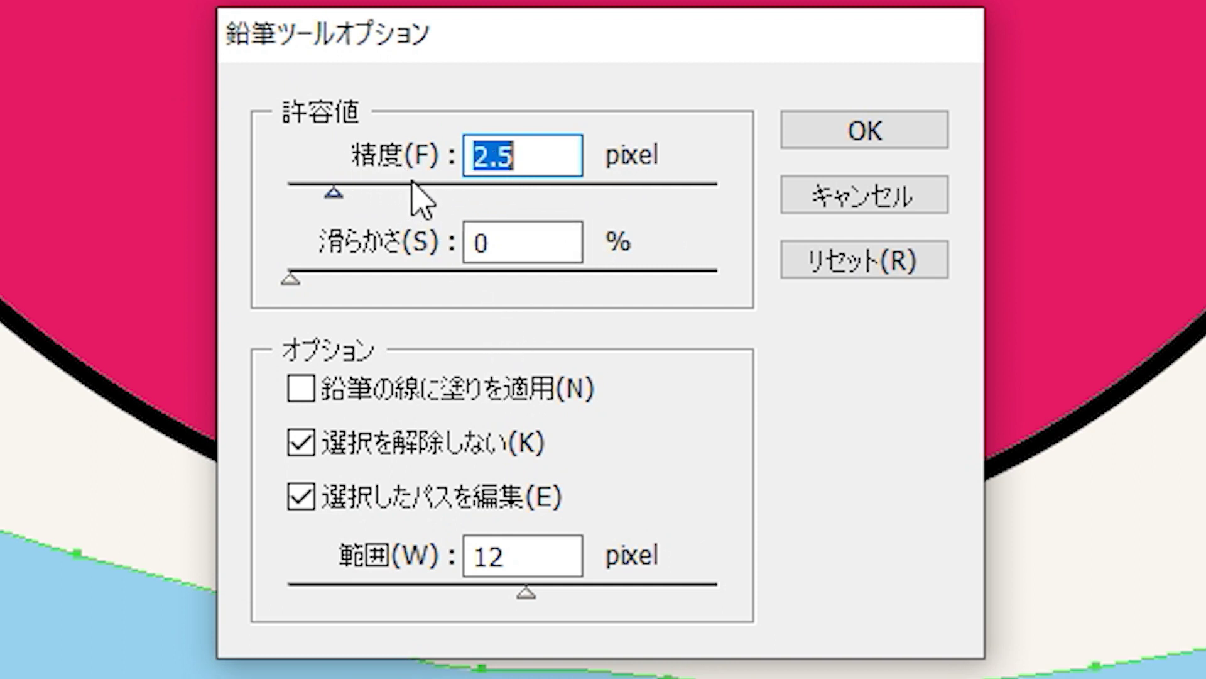
{"action": "left_click_drag", "start_coordinate": [431, 193], "coordinate": [515, 217]}
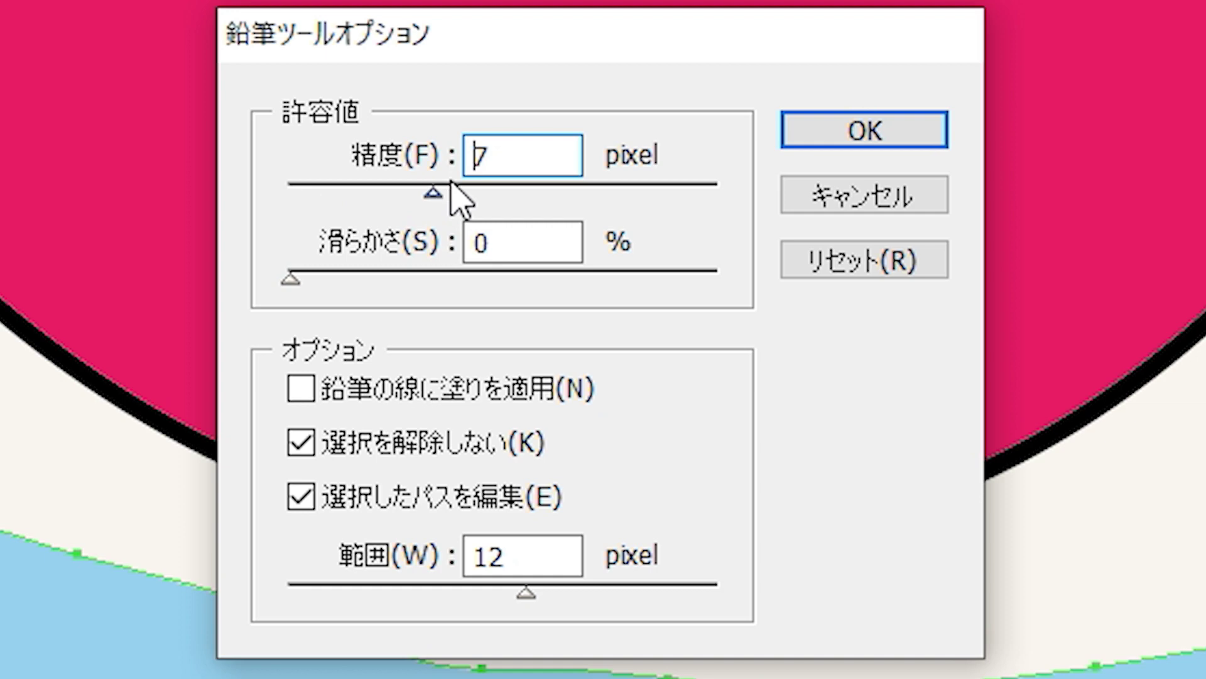
{"action": "left_click", "coordinate": [817, 138]}
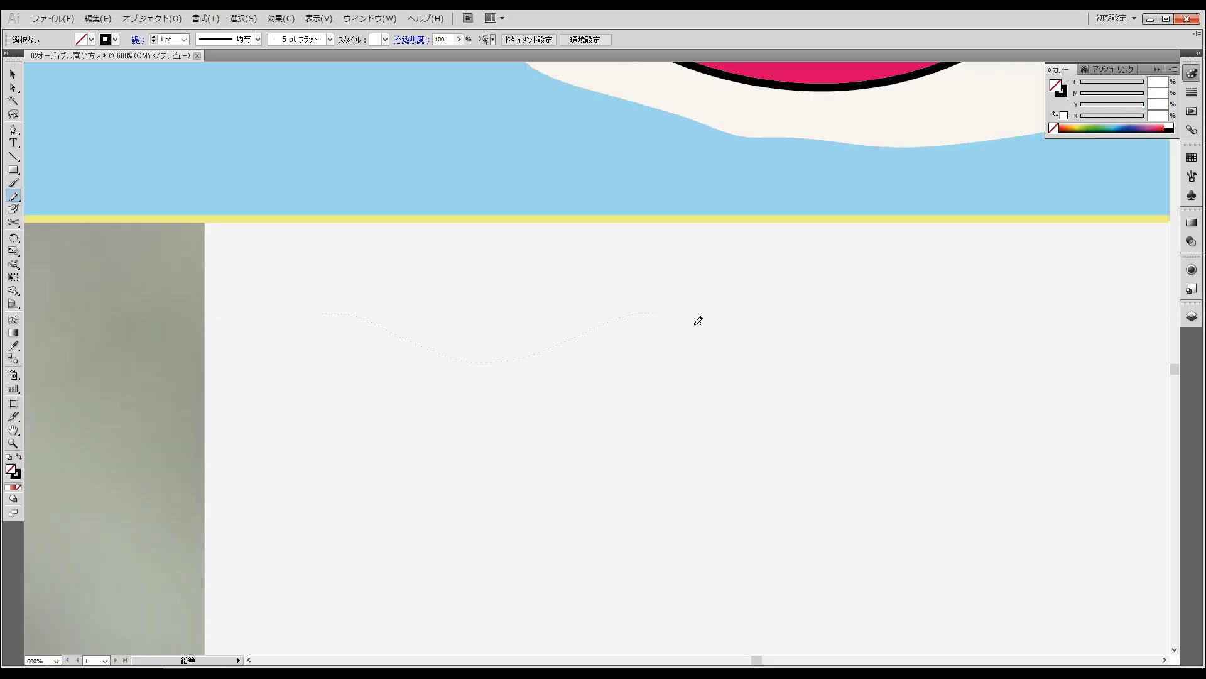
- Draw two wavy test lines below the artboard, then lower Pencil Fidelity to 8 pixels
{"action": "left_click_drag", "start_coordinate": [699, 320], "coordinate": [781, 307]}
{"action": "left_click_drag", "start_coordinate": [640, 420], "coordinate": [807, 379]}
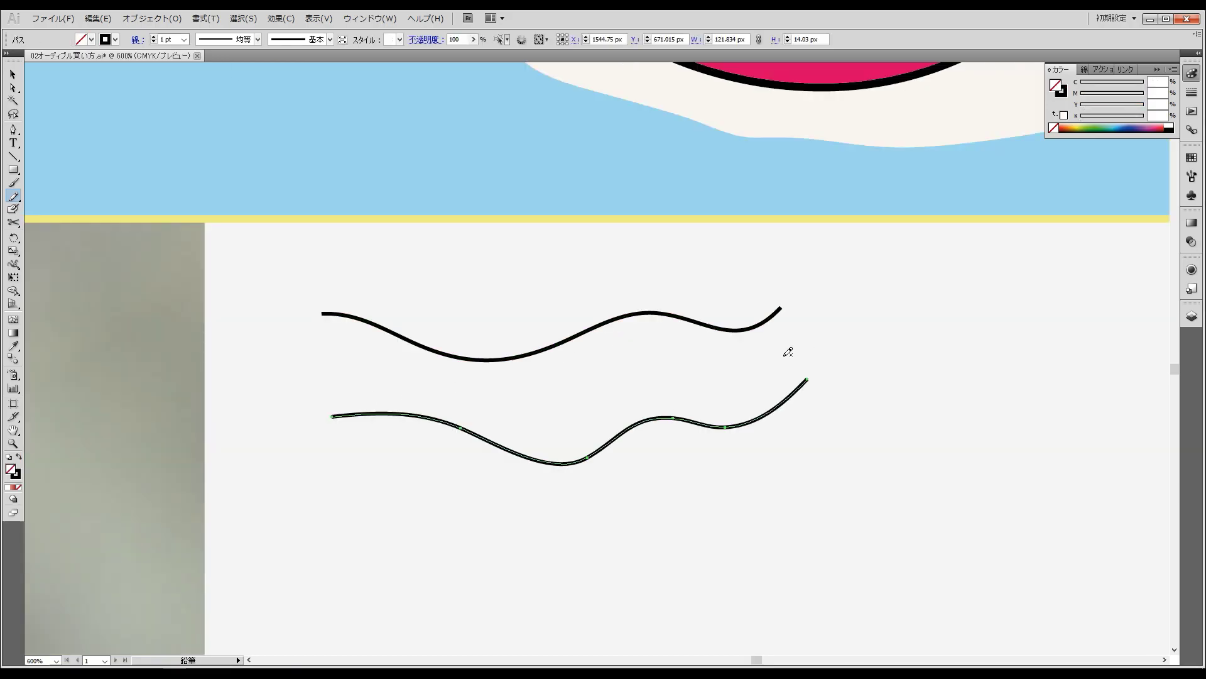
{"action": "double_click", "coordinate": [14, 198]}
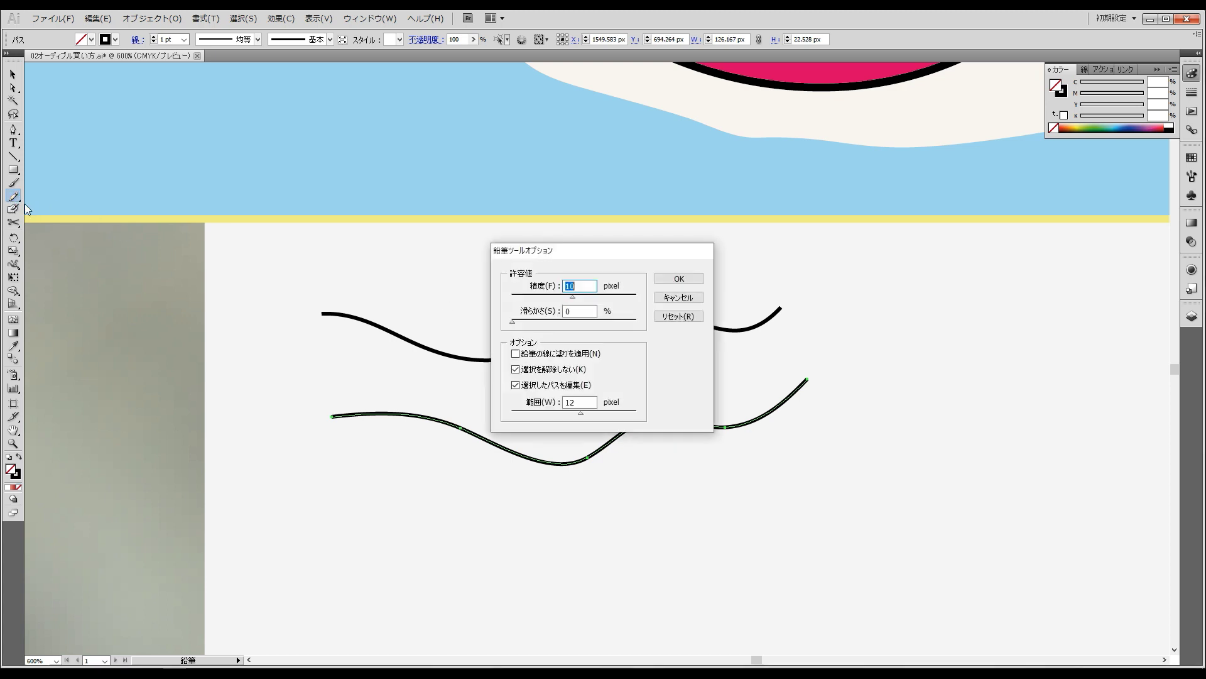
{"action": "left_click_drag", "start_coordinate": [572, 295], "coordinate": [560, 296]}
{"action": "left_click", "coordinate": [658, 282]}
- Draw a third and fourth wavy test line, then select all four strokes
{"action": "left_click", "coordinate": [382, 473], "text": "ctrl"}
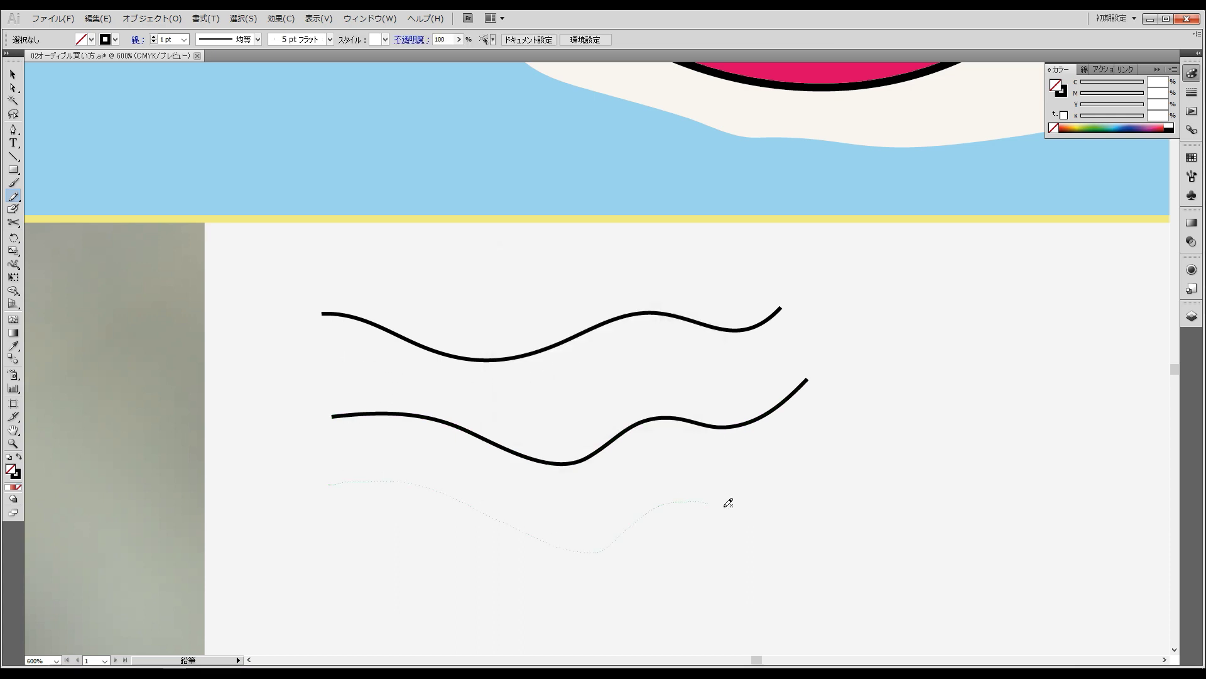
{"action": "left_click_drag", "start_coordinate": [728, 503], "coordinate": [791, 475]}
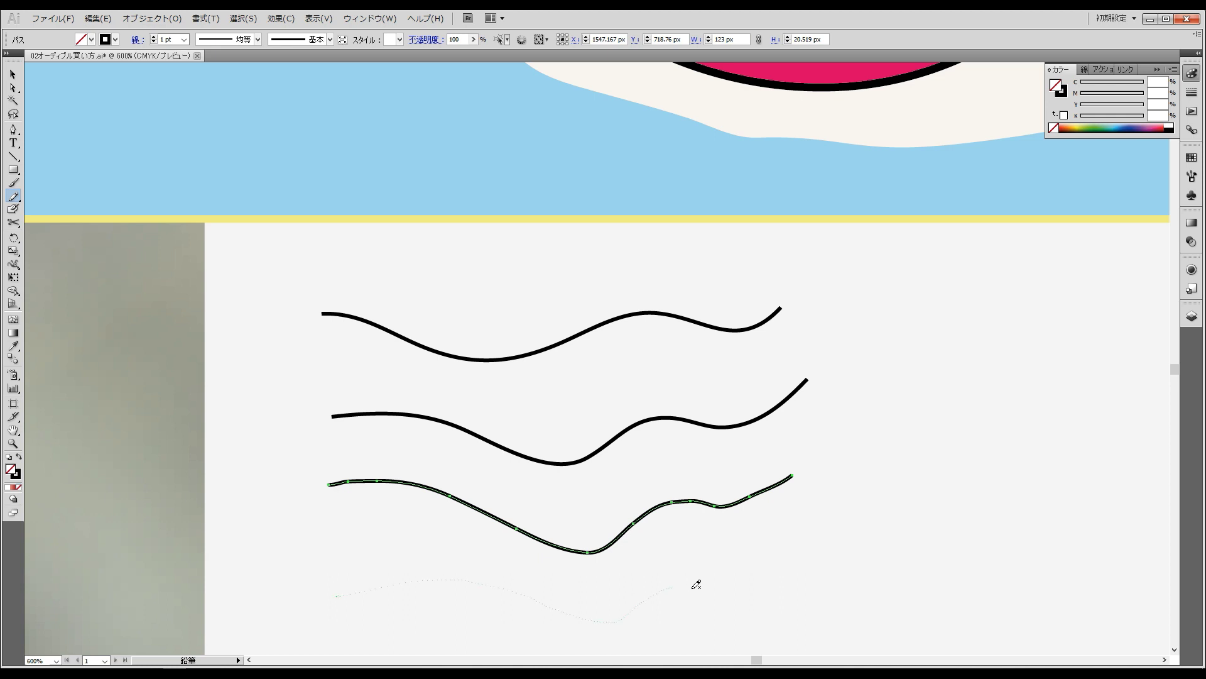
{"action": "left_click_drag", "start_coordinate": [696, 585], "coordinate": [841, 531]}
{"action": "left_click", "coordinate": [703, 528], "text": "ctrl"}
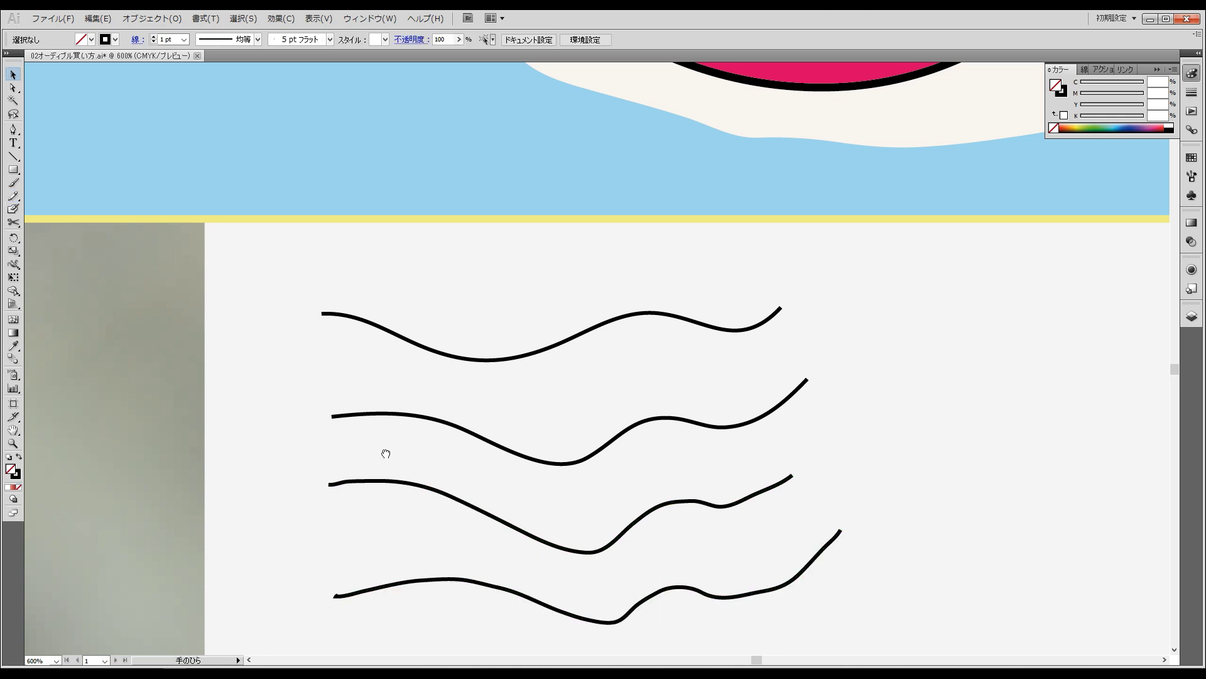
{"action": "left_click_drag", "start_coordinate": [385, 454], "coordinate": [220, 366]}
{"action": "key", "text": "ctrl+a"}
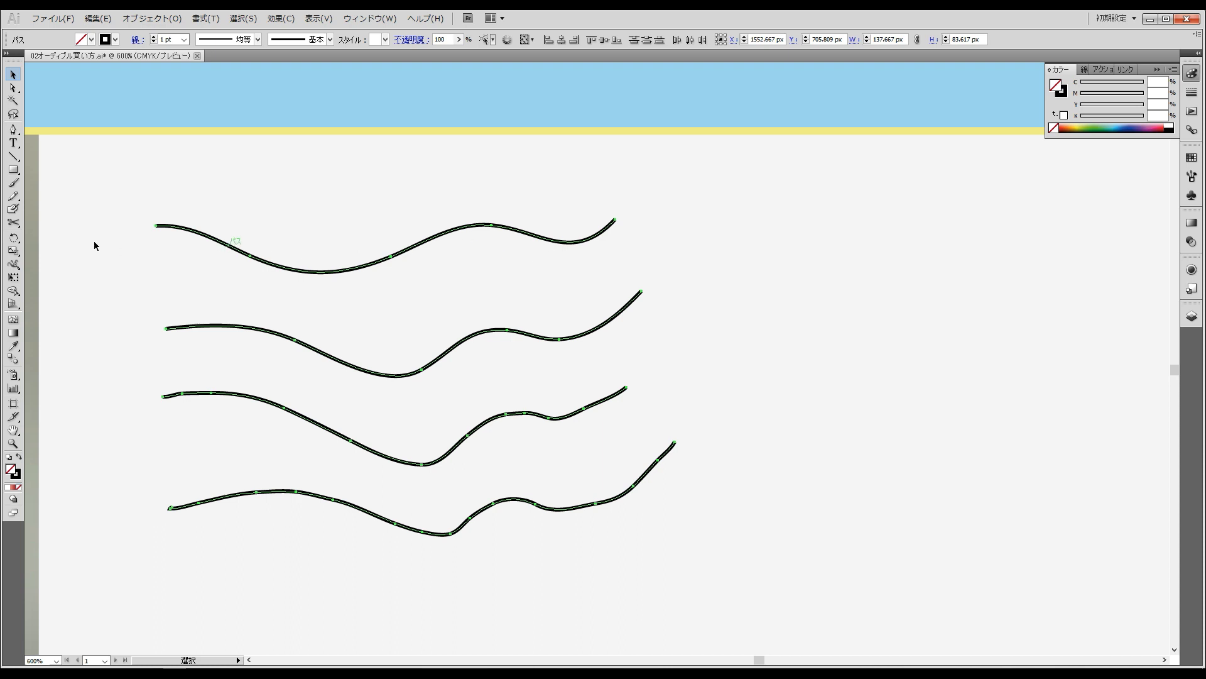
- Reset Pencil Tool Options to defaults and set Fidelity to 5 pixels
{"action": "double_click", "coordinate": [13, 195]}
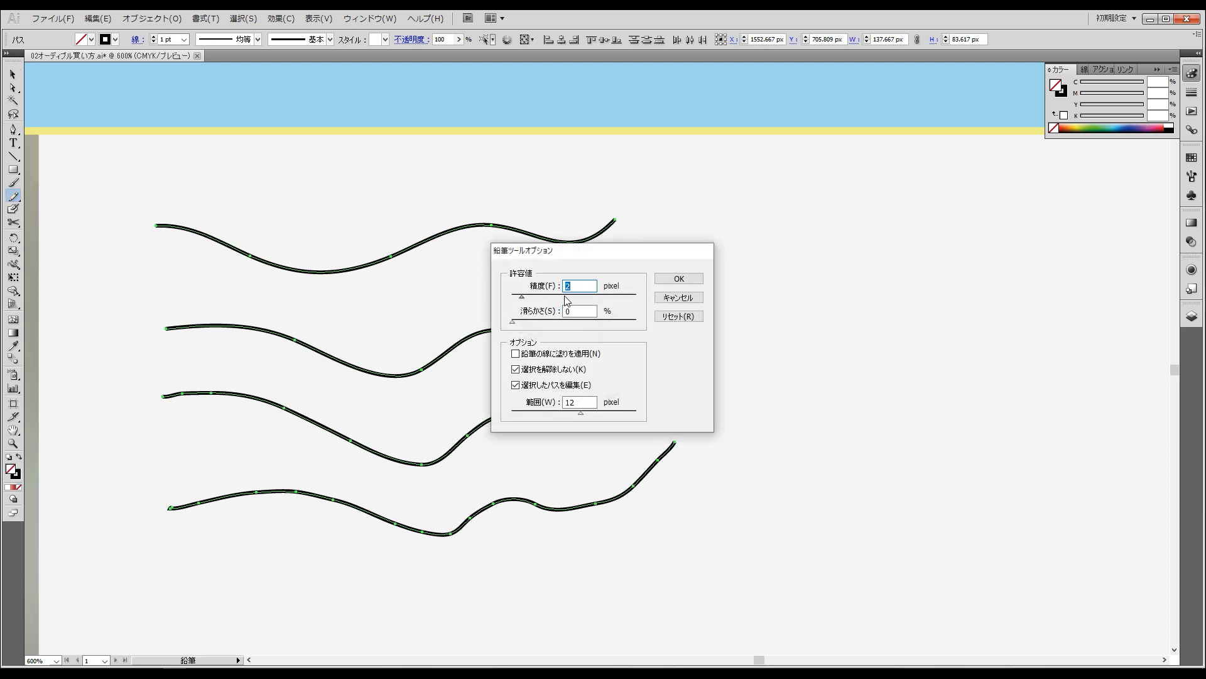
{"action": "mouse_move", "coordinate": [567, 301]}
{"action": "left_mouse_down"}
{"action": "mouse_move", "coordinate": [591, 296]}
{"action": "mouse_move", "coordinate": [577, 294]}
{"action": "left_mouse_up"}
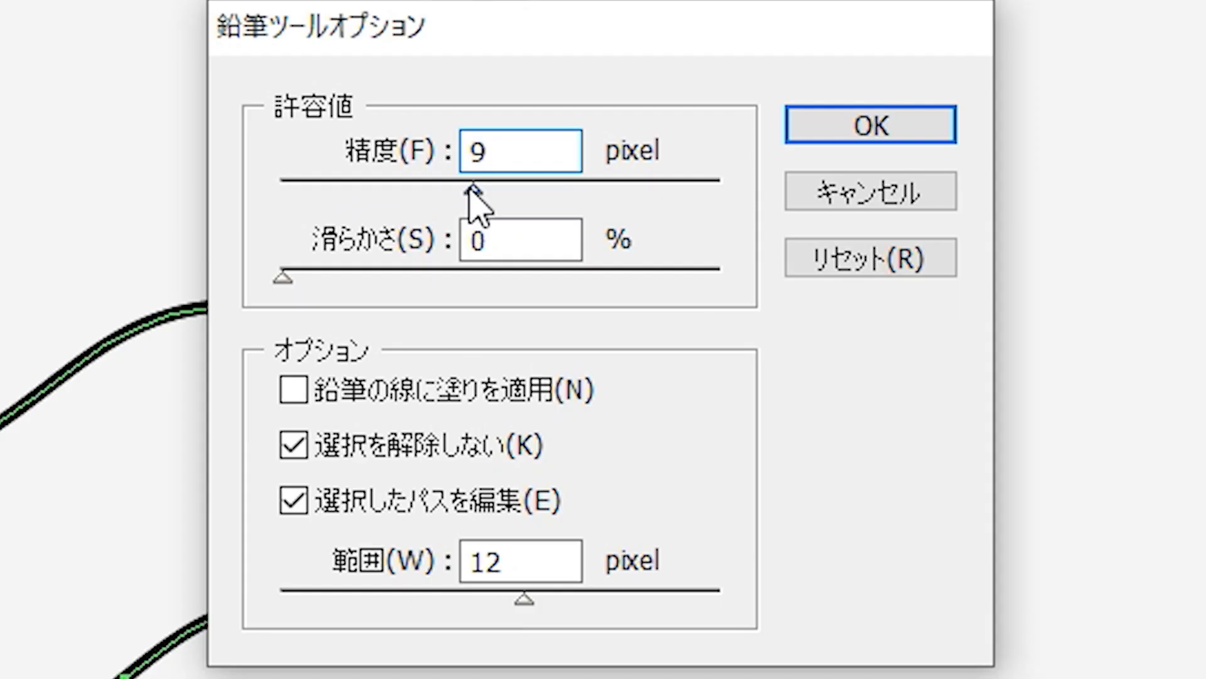
{"action": "left_click_drag", "start_coordinate": [512, 183], "coordinate": [517, 183]}
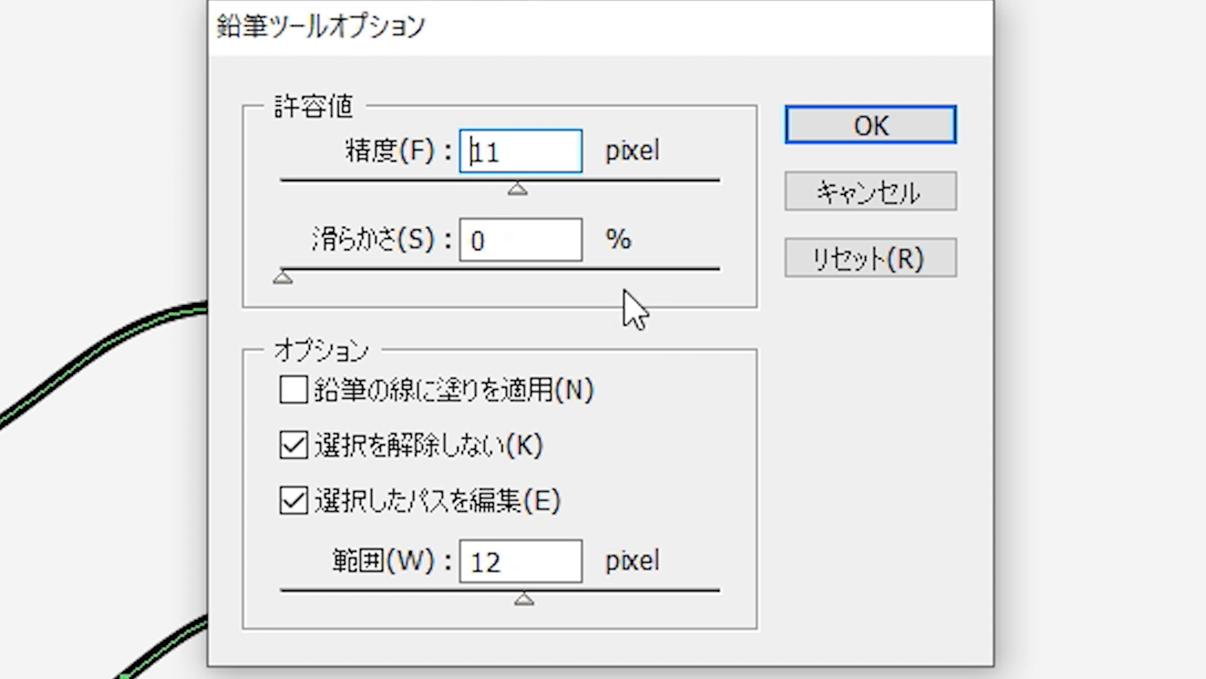
{"action": "left_click_drag", "start_coordinate": [517, 189], "coordinate": [497, 187]}
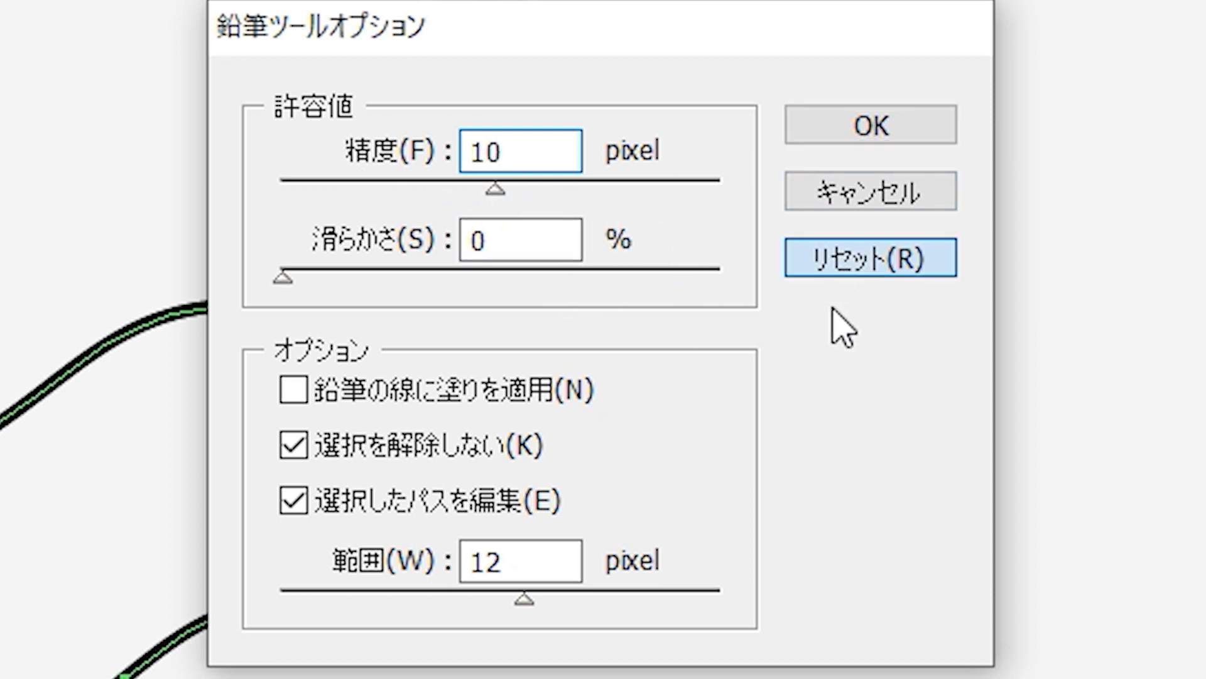
{"action": "left_click", "coordinate": [870, 257]}
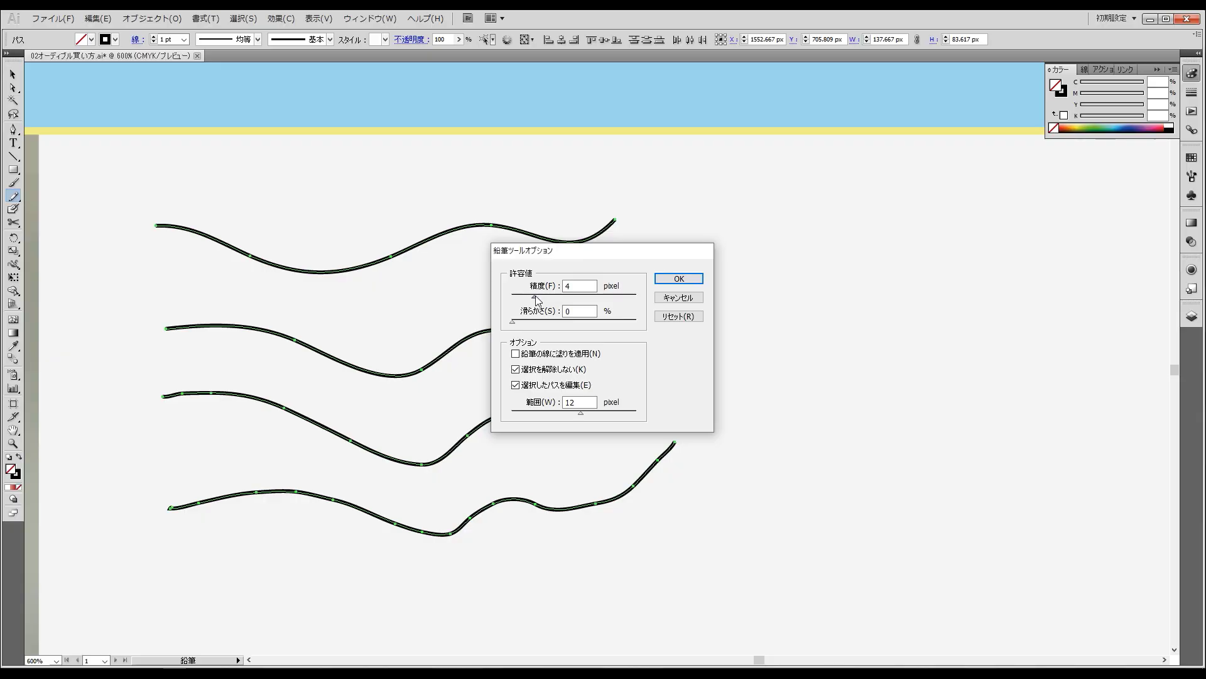
{"action": "left_click_drag", "start_coordinate": [536, 297], "coordinate": [541, 296]}
{"action": "key", "text": "Return"}
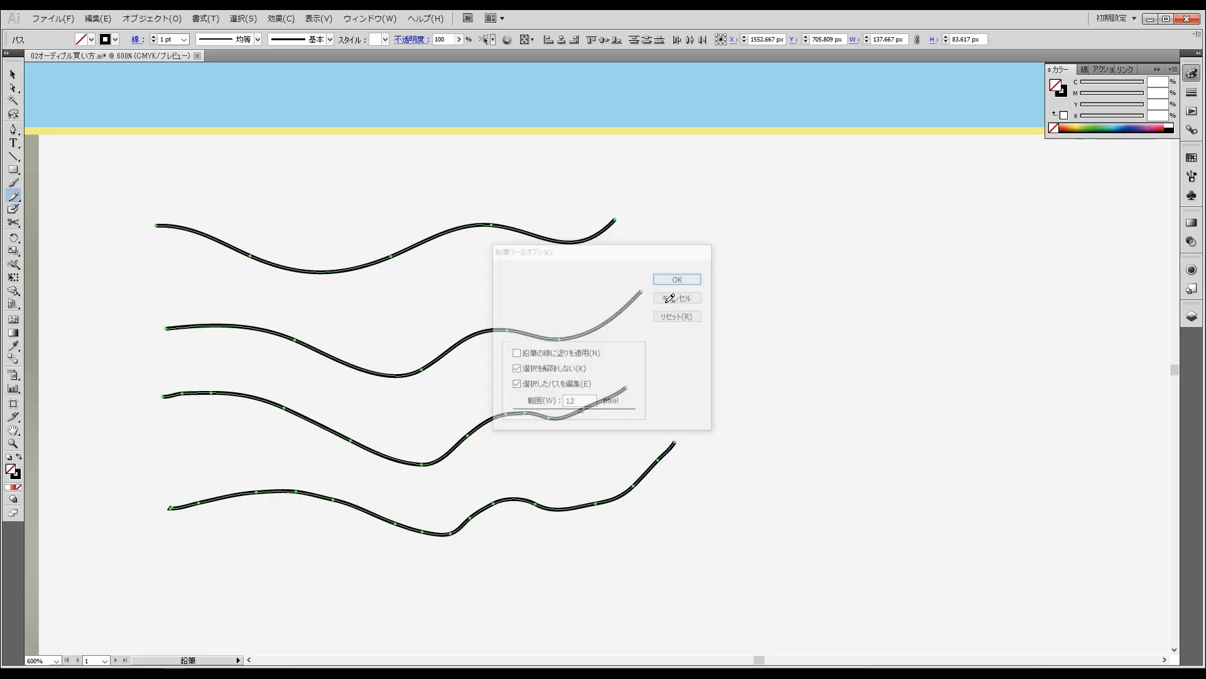
- Draw two more practice strokes, then select and delete all the practice strokes
{"action": "key", "text": "ctrl+shift+a"}
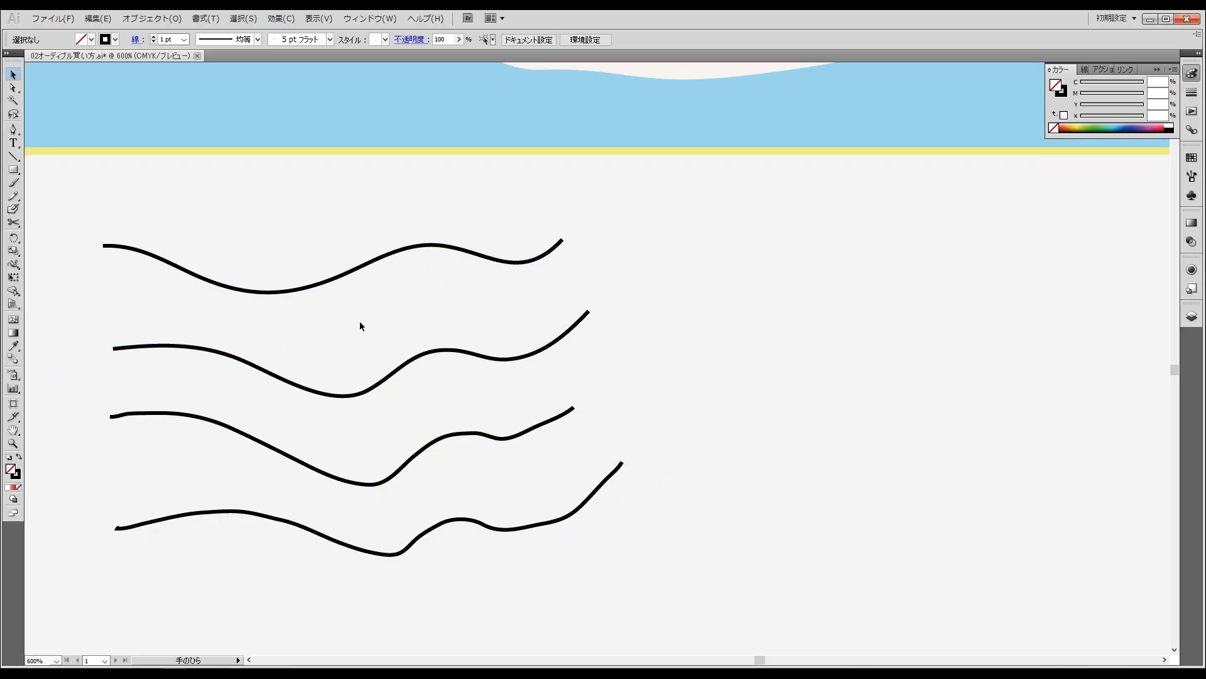
{"action": "left_click_drag", "start_coordinate": [840, 419], "coordinate": [857, 424]}
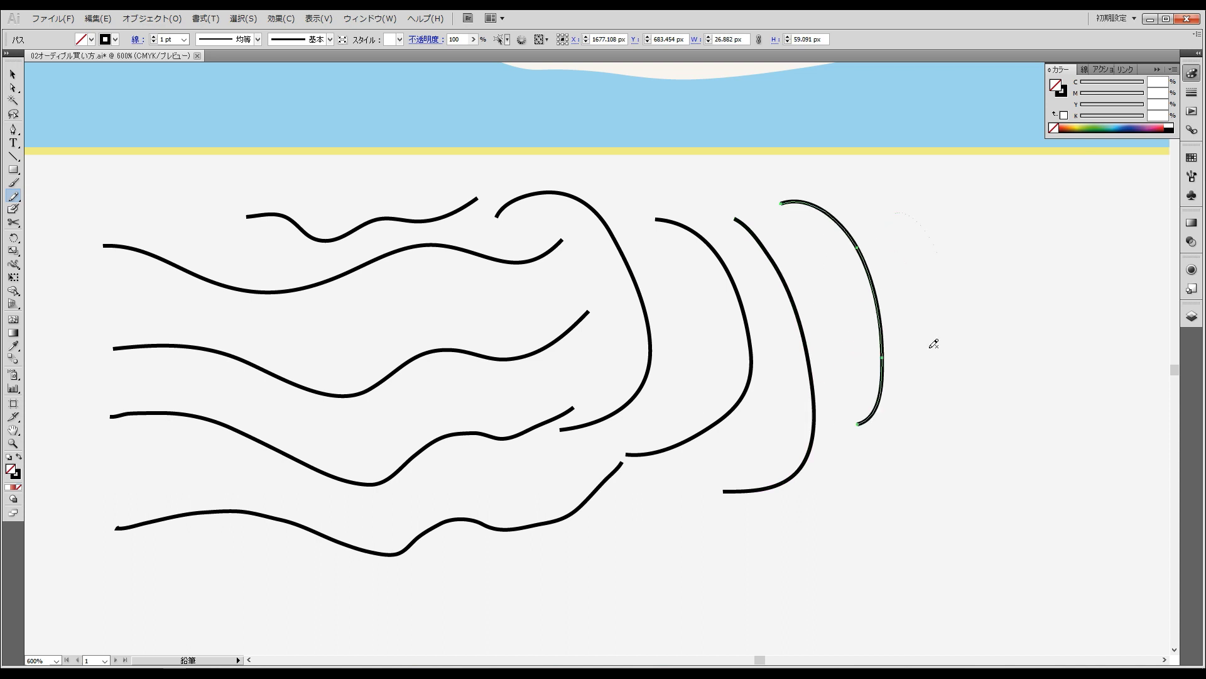
{"action": "left_click_drag", "start_coordinate": [934, 344], "coordinate": [917, 402]}
{"action": "key", "text": "ctrl+a"}
{"action": "key", "text": "Delete"}
- Select the face's skin outline and redraw its chin section with the Pencil
{"action": "key", "text": "v"}
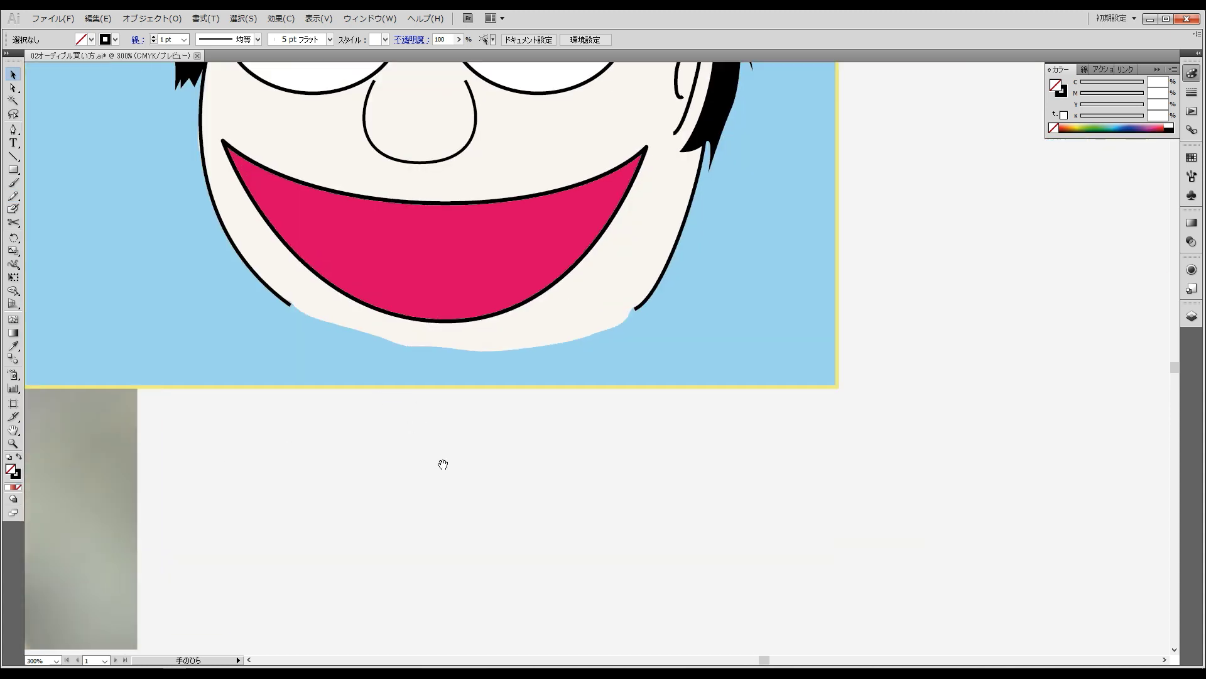
{"action": "left_click_drag", "start_coordinate": [443, 464], "coordinate": [348, 525]}
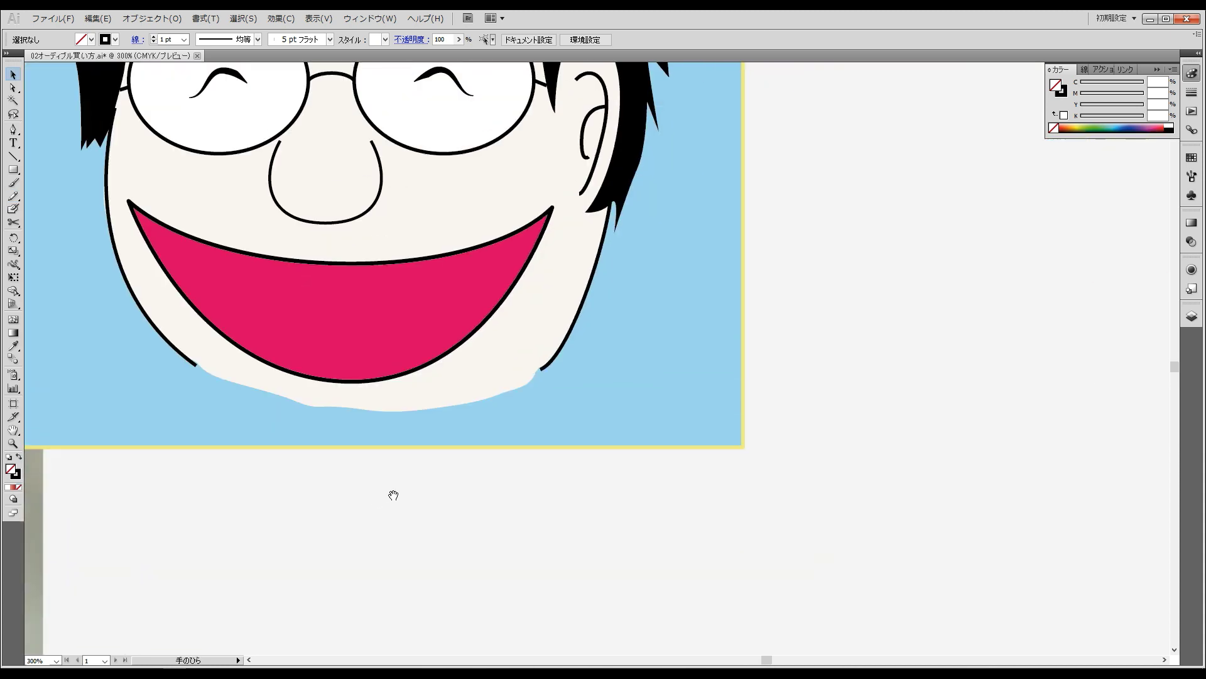
{"action": "left_click", "coordinate": [471, 396]}
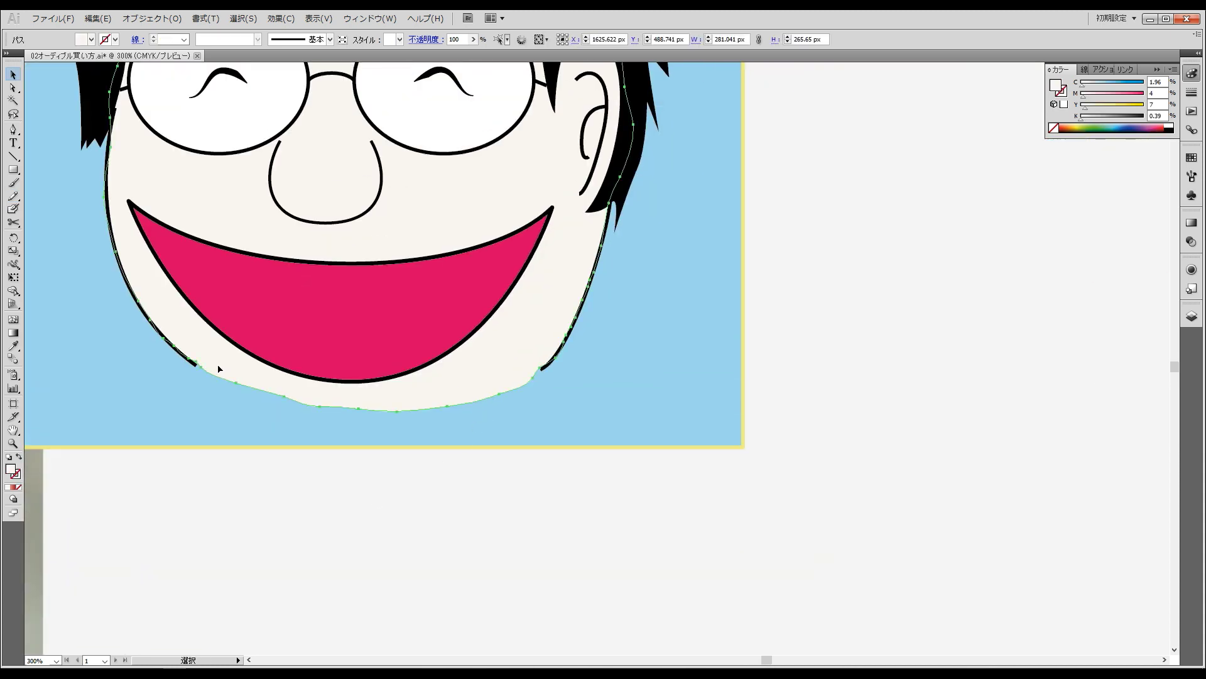
{"action": "left_click", "coordinate": [13, 196]}
{"action": "left_click_drag", "start_coordinate": [197, 353], "coordinate": [509, 398]}
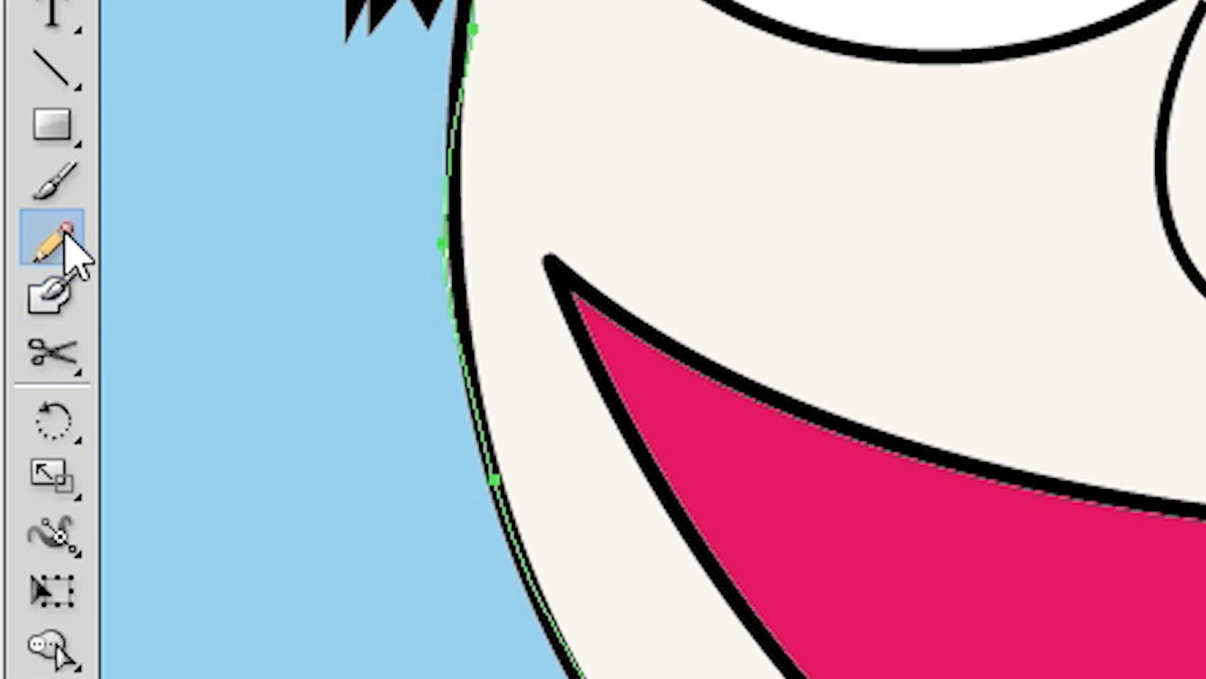
- Smooth the chin curve from left to right with the Smooth tool
{"action": "left_click", "coordinate": [62, 237]}
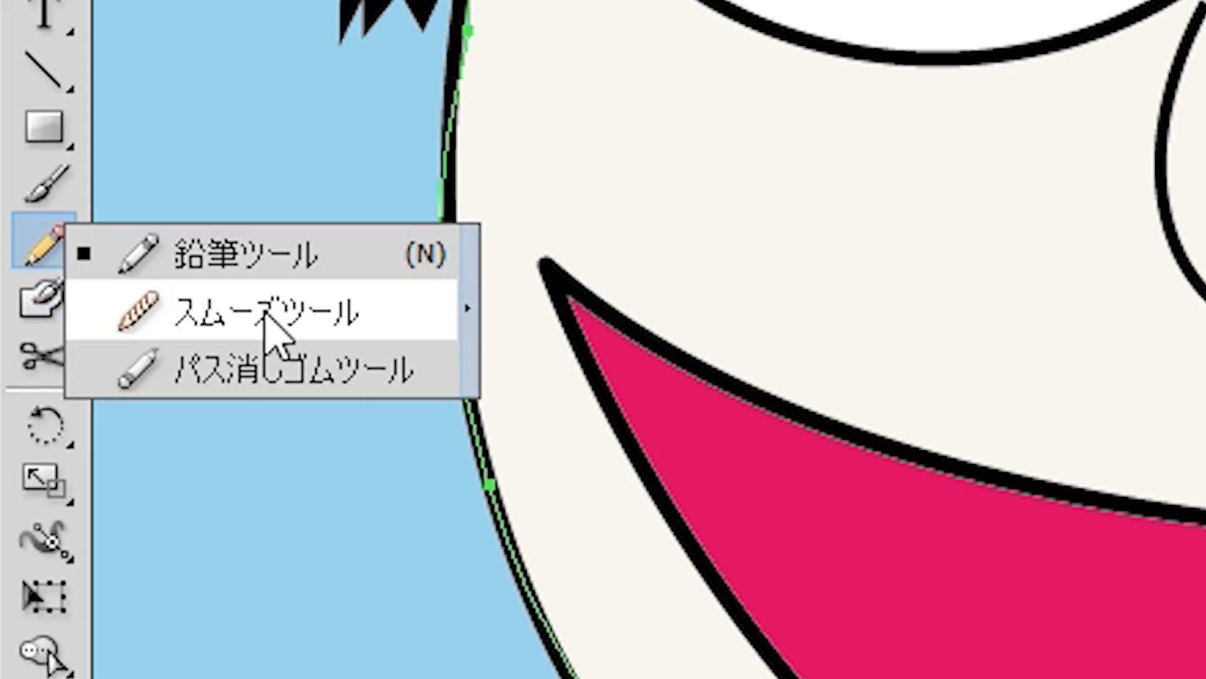
{"action": "left_click", "coordinate": [286, 311]}
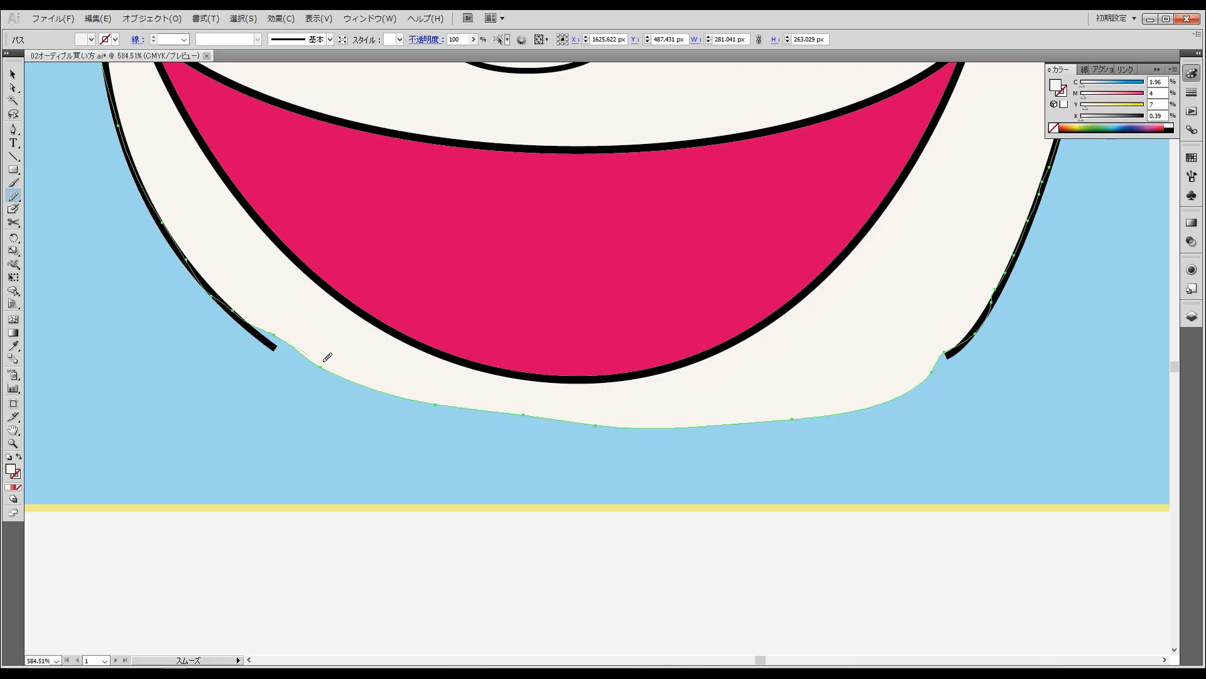
{"action": "left_click_drag", "start_coordinate": [454, 397], "coordinate": [593, 413]}
{"action": "left_click_drag", "start_coordinate": [411, 392], "coordinate": [619, 400]}
{"action": "left_click_drag", "start_coordinate": [490, 409], "coordinate": [658, 407]}
{"action": "left_click_drag", "start_coordinate": [753, 426], "coordinate": [688, 418]}
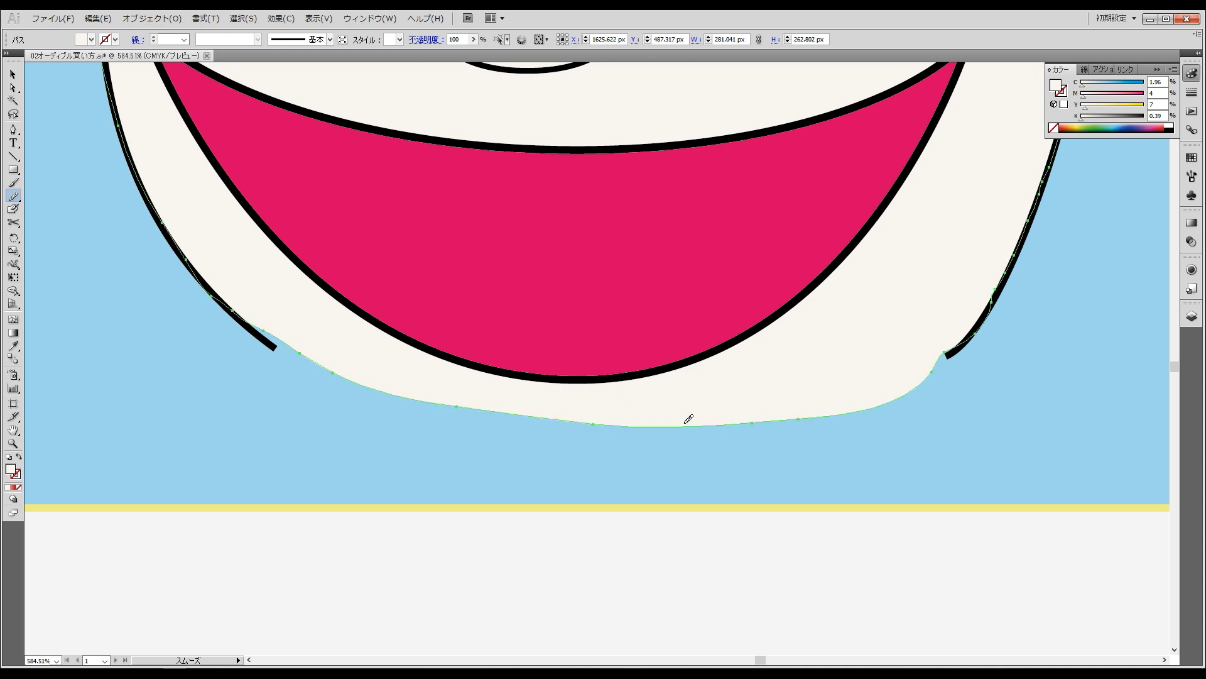
{"action": "mouse_move", "coordinate": [842, 399]}
{"action": "left_mouse_down"}
{"action": "mouse_move", "coordinate": [1004, 300]}
{"action": "mouse_move", "coordinate": [982, 307]}
{"action": "left_mouse_up"}
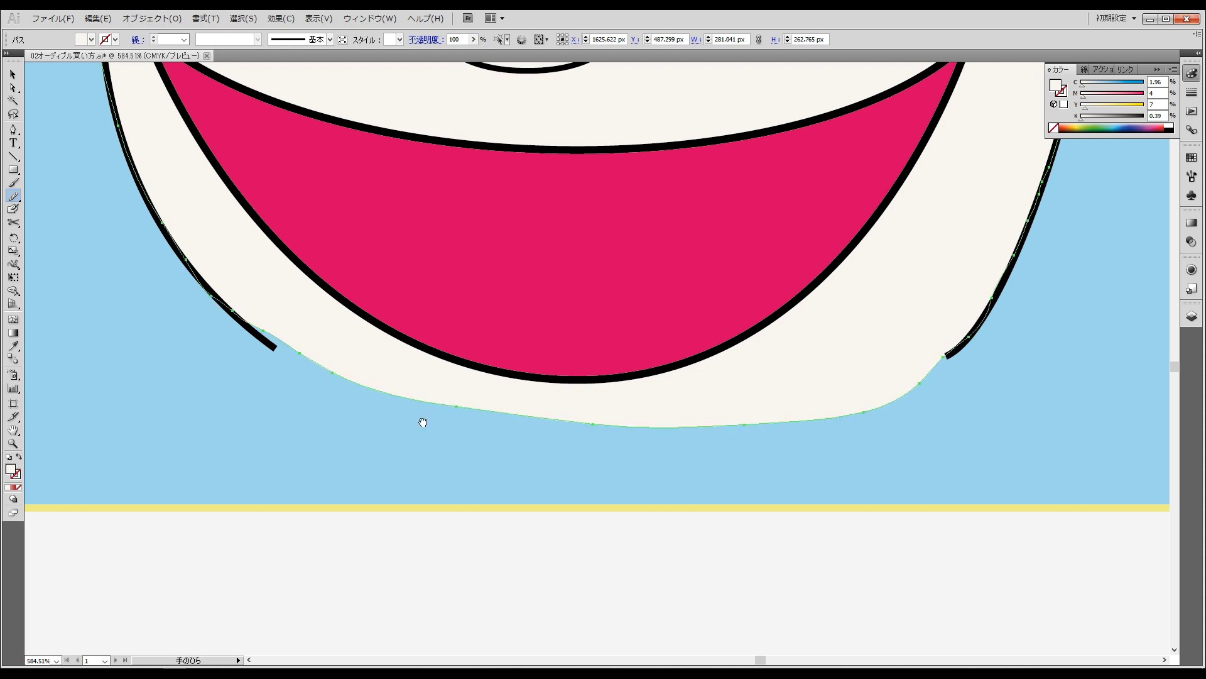
{"action": "mouse_move", "coordinate": [192, 270]}
{"action": "left_mouse_down"}
{"action": "mouse_move", "coordinate": [437, 363]}
{"action": "mouse_move", "coordinate": [468, 351]}
{"action": "left_mouse_up"}
{"action": "scroll", "coordinate": [444, 350], "scroll_direction": "up", "scroll_amount": 5}
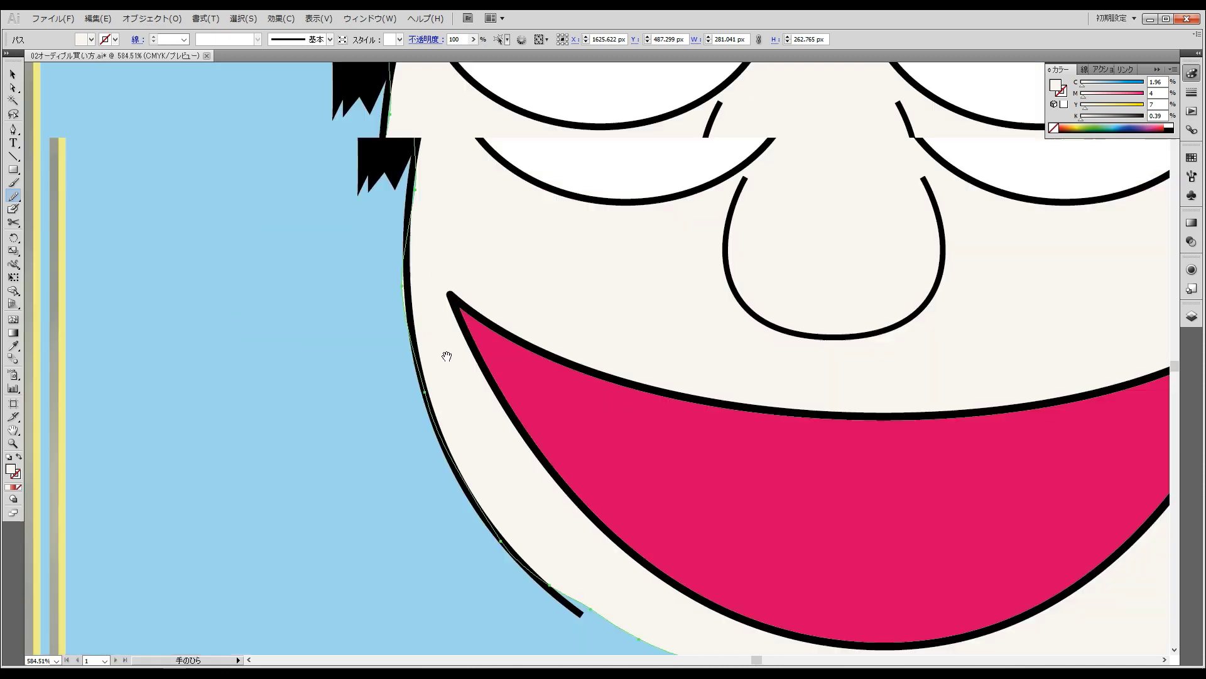
{"action": "scroll", "coordinate": [431, 304], "scroll_direction": "left", "scroll_amount": 2}
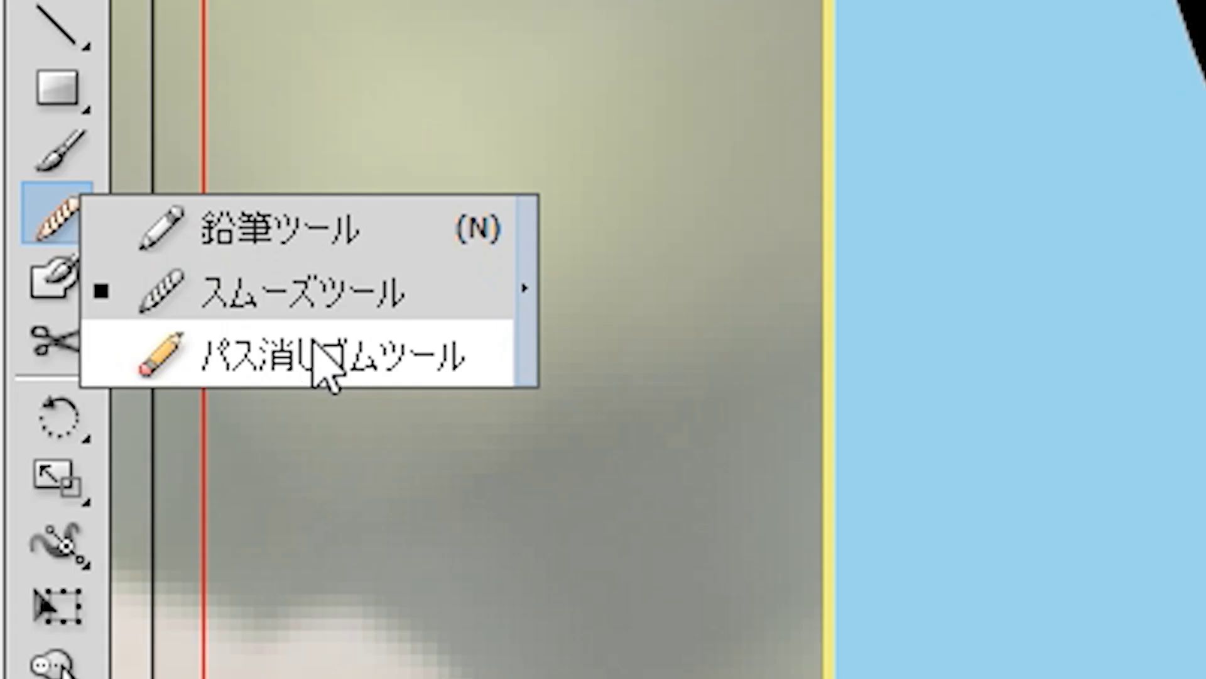
{"action": "left_click_drag", "start_coordinate": [13, 196], "coordinate": [69, 228]}
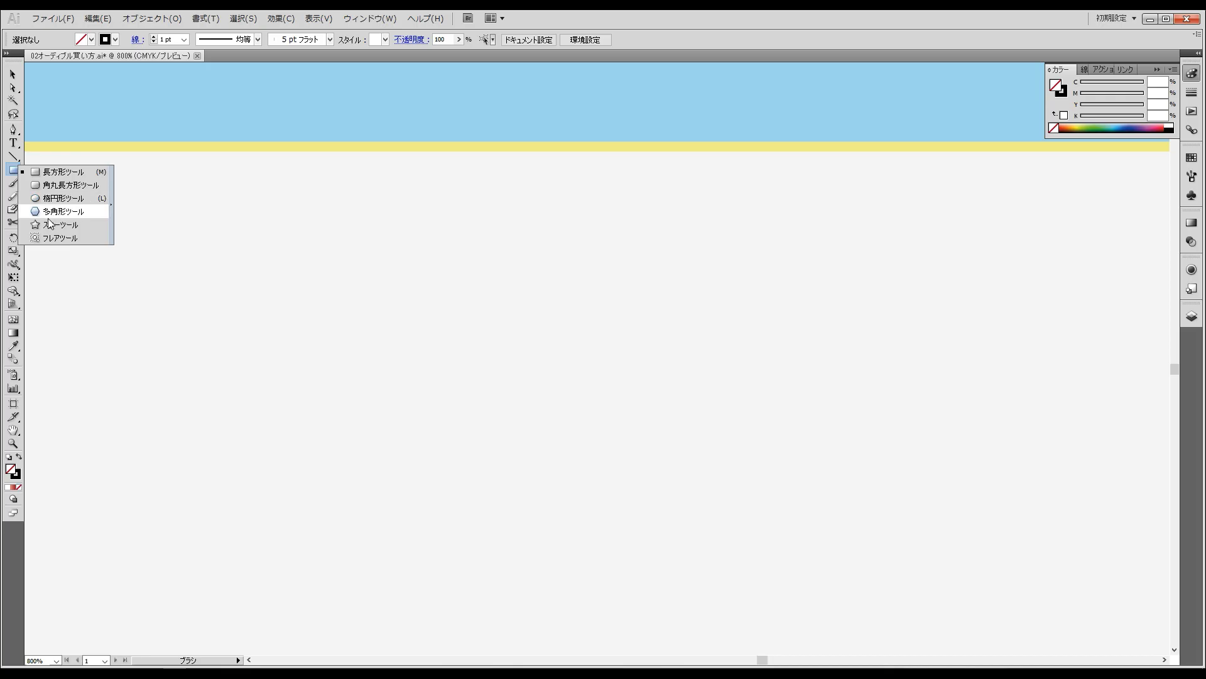
- Draw a black-outlined star on the blank canvas
{"action": "left_click_drag", "start_coordinate": [13, 169], "coordinate": [63, 221]}
{"action": "left_click_drag", "start_coordinate": [294, 325], "coordinate": [451, 432]}
{"action": "left_click_drag", "start_coordinate": [13, 196], "coordinate": [60, 230]}
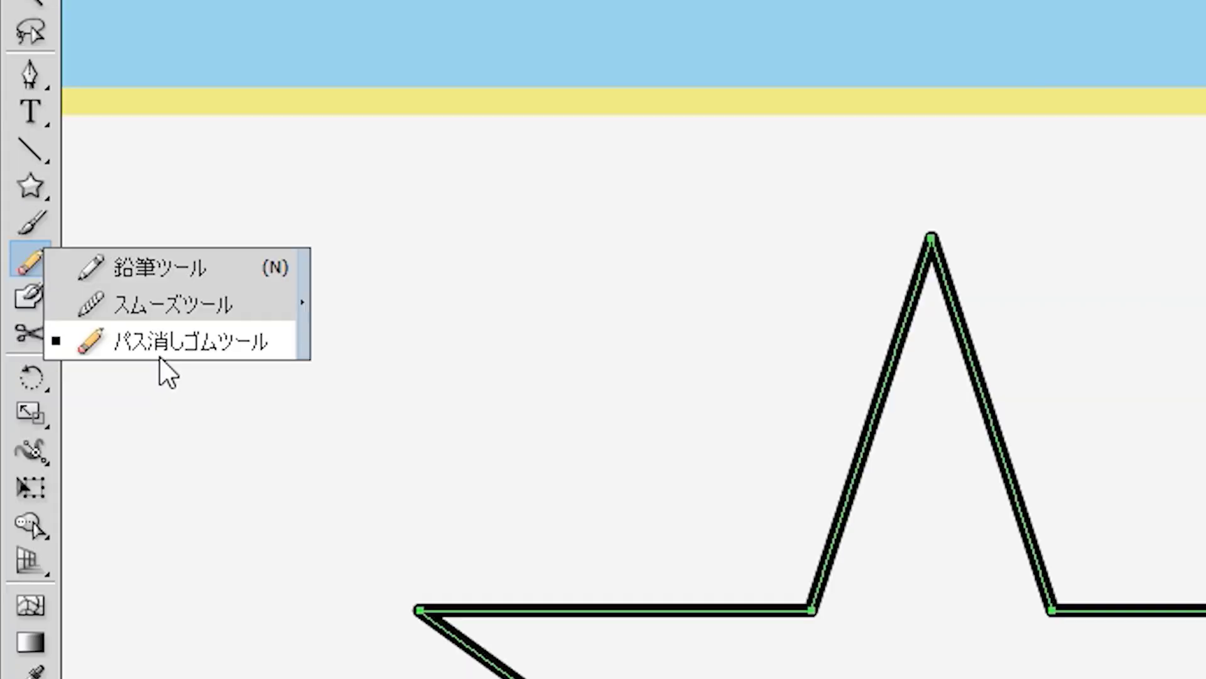
- Erase gaps all around the star's outline with the Path Eraser
{"action": "left_click_drag", "start_coordinate": [161, 358], "coordinate": [180, 347]}
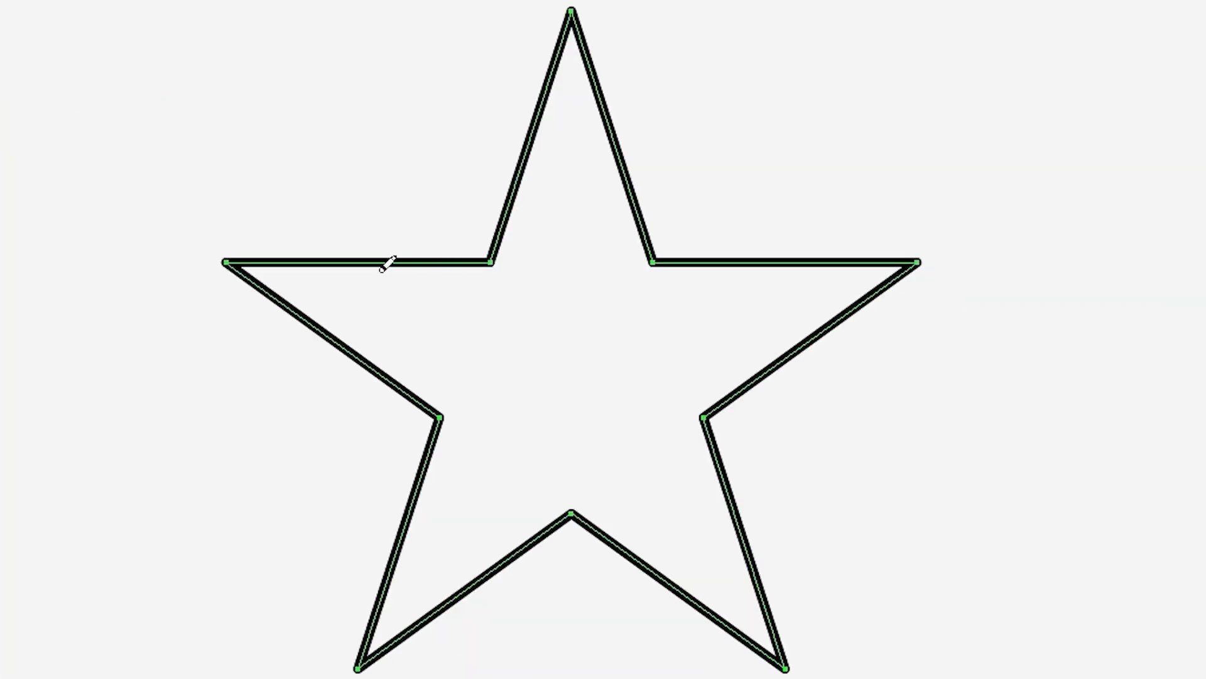
{"action": "left_click_drag", "start_coordinate": [382, 263], "coordinate": [472, 261]}
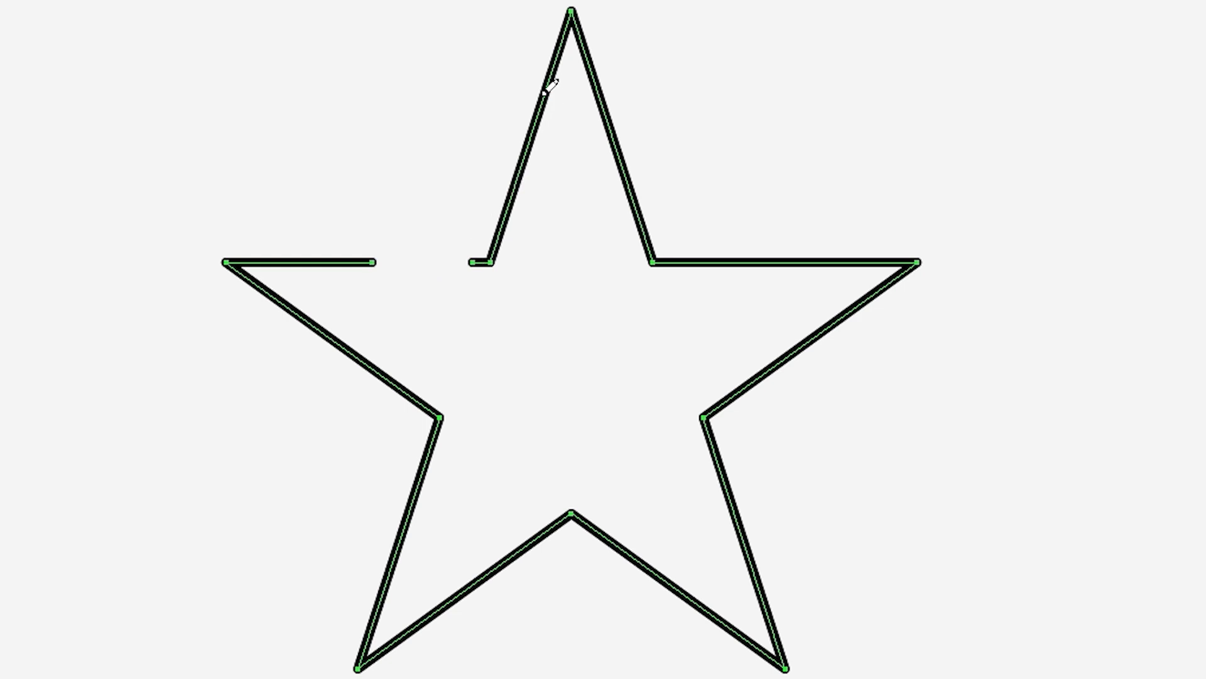
{"action": "left_click_drag", "start_coordinate": [545, 92], "coordinate": [528, 150]}
{"action": "left_click_drag", "start_coordinate": [628, 162], "coordinate": [597, 72]}
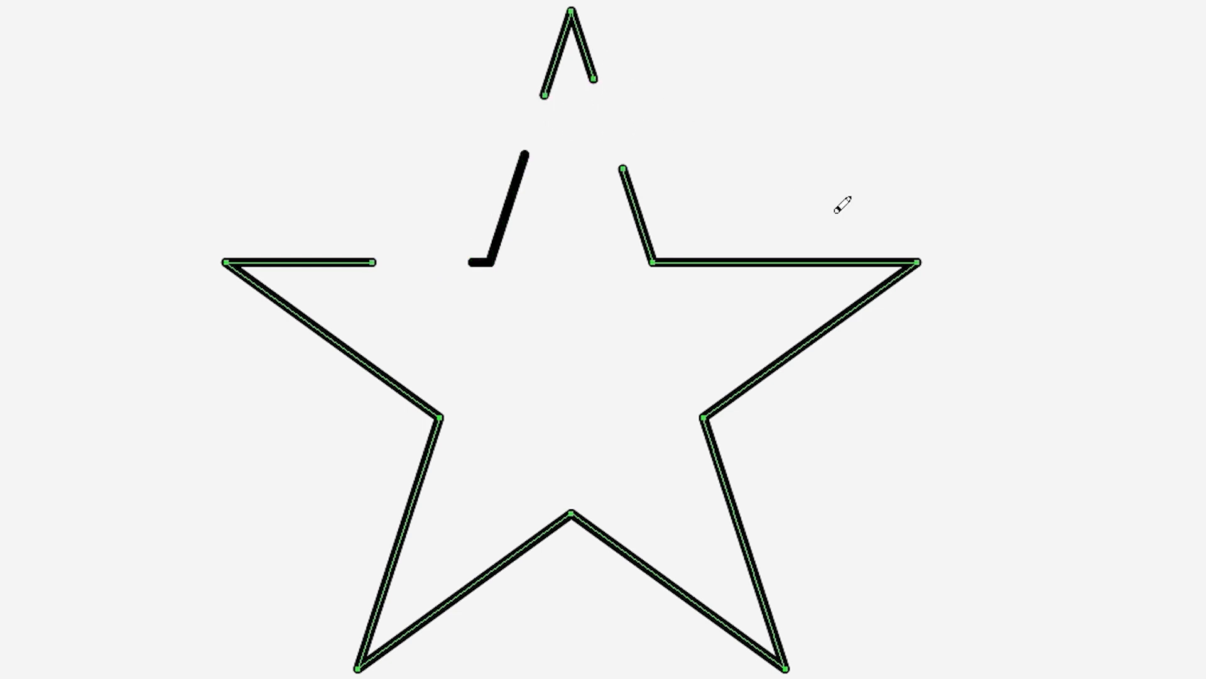
{"action": "left_click_drag", "start_coordinate": [863, 253], "coordinate": [924, 264]}
{"action": "left_click_drag", "start_coordinate": [471, 355], "coordinate": [485, 362]}
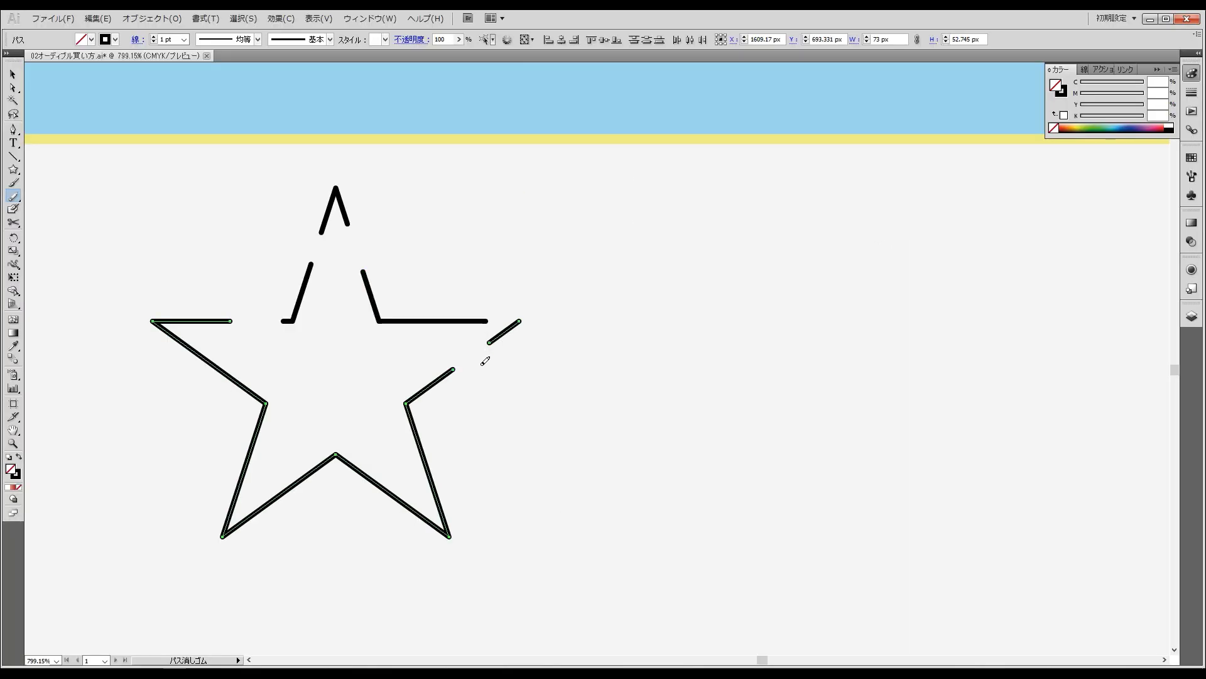
{"action": "mouse_move", "coordinate": [423, 428]}
{"action": "left_mouse_down"}
{"action": "mouse_move", "coordinate": [430, 462]}
{"action": "mouse_move", "coordinate": [295, 482]}
{"action": "left_mouse_up"}
{"action": "left_click_drag", "start_coordinate": [258, 432], "coordinate": [248, 459]}
{"action": "left_click_drag", "start_coordinate": [244, 387], "coordinate": [223, 372]}
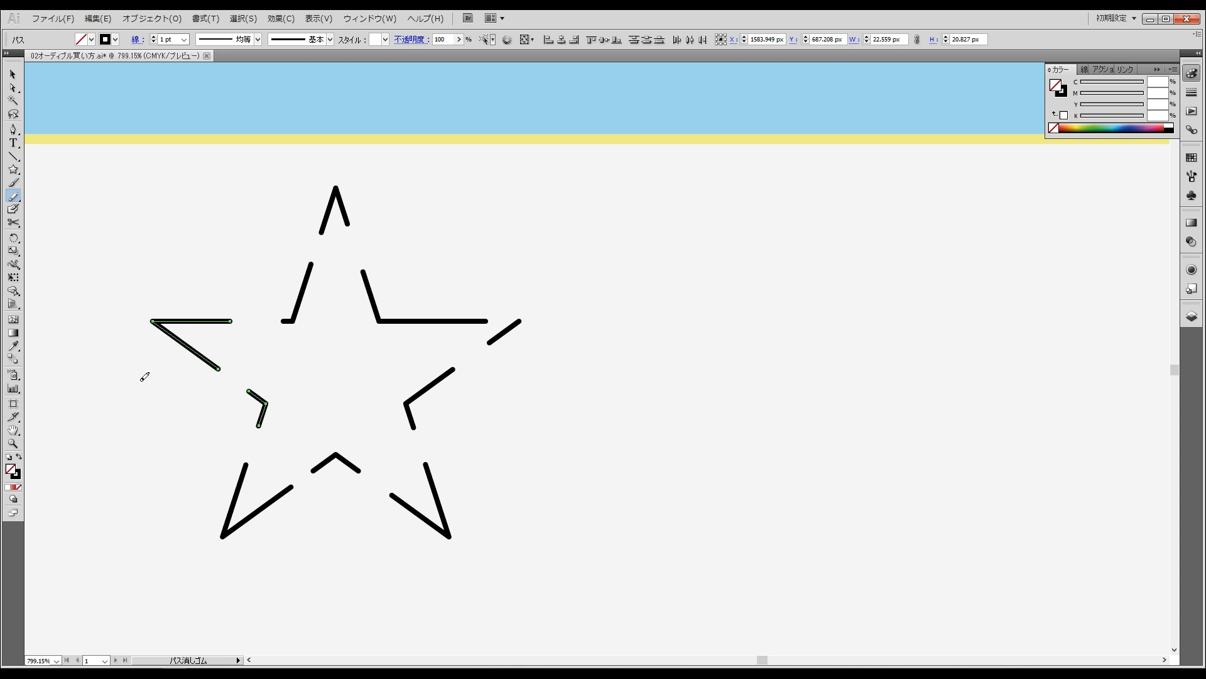
{"action": "left_click_drag", "start_coordinate": [14, 220], "coordinate": [53, 238]}
- Cut the star's left diagonal with Scissors and delete the cut-off pieces
{"action": "left_click", "coordinate": [157, 318]}
{"action": "key", "text": "ctrl+plus"}
{"action": "left_click_drag", "start_coordinate": [313, 372], "coordinate": [331, 314]}
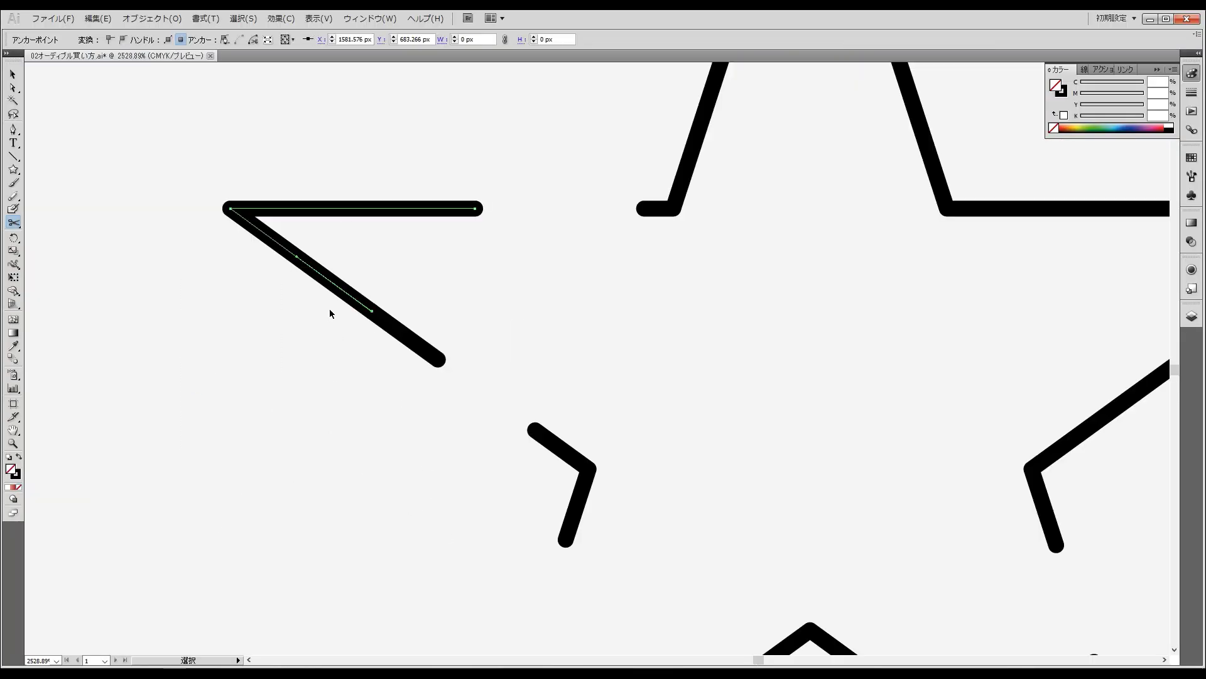
{"action": "left_click", "coordinate": [420, 335], "text": "ctrl"}
{"action": "key", "text": "Delete"}
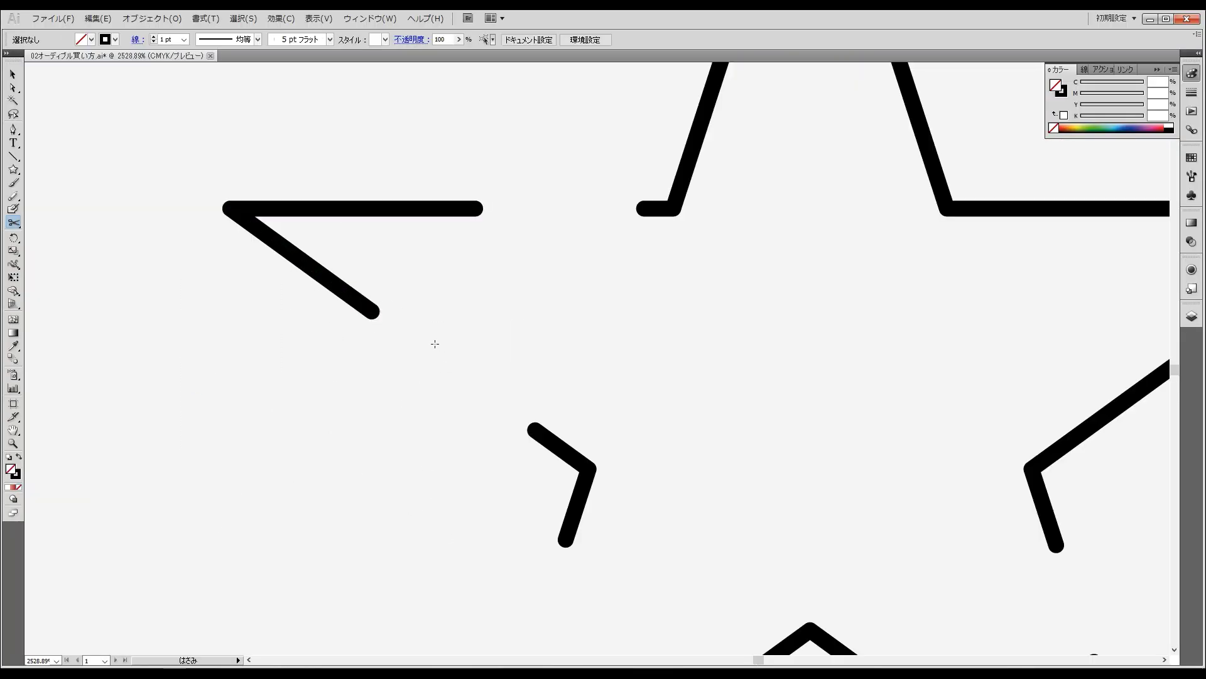
{"action": "left_click", "coordinate": [312, 267]}
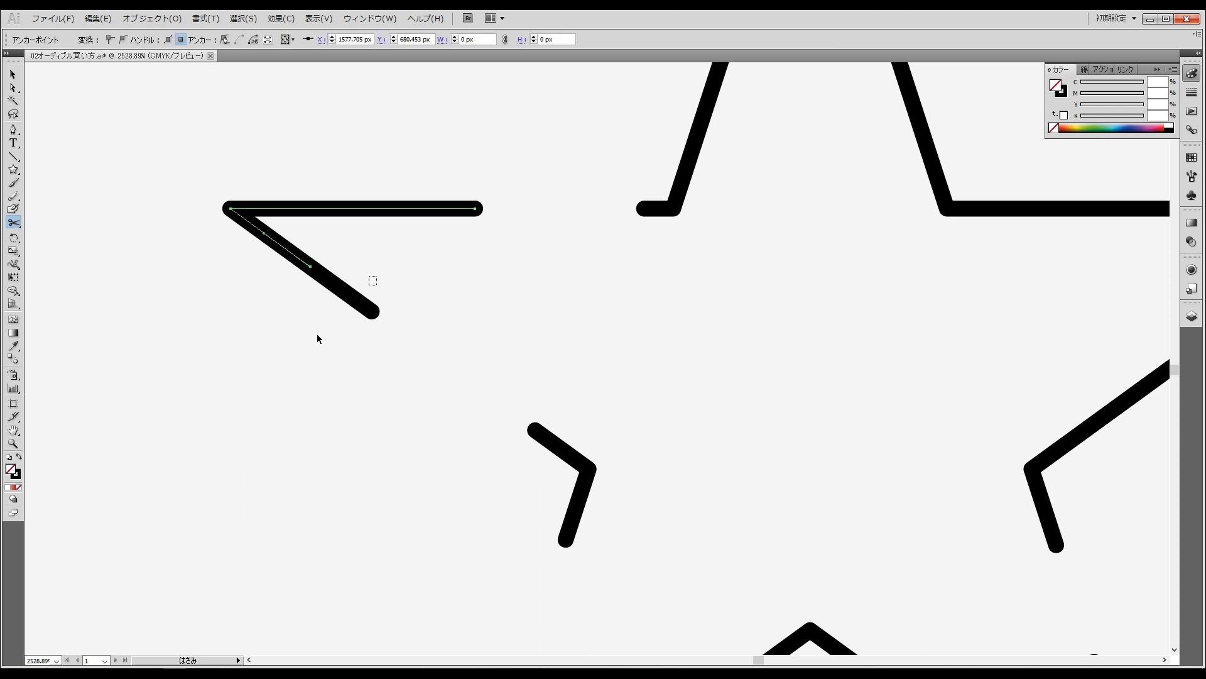
{"action": "key", "text": "Delete"}
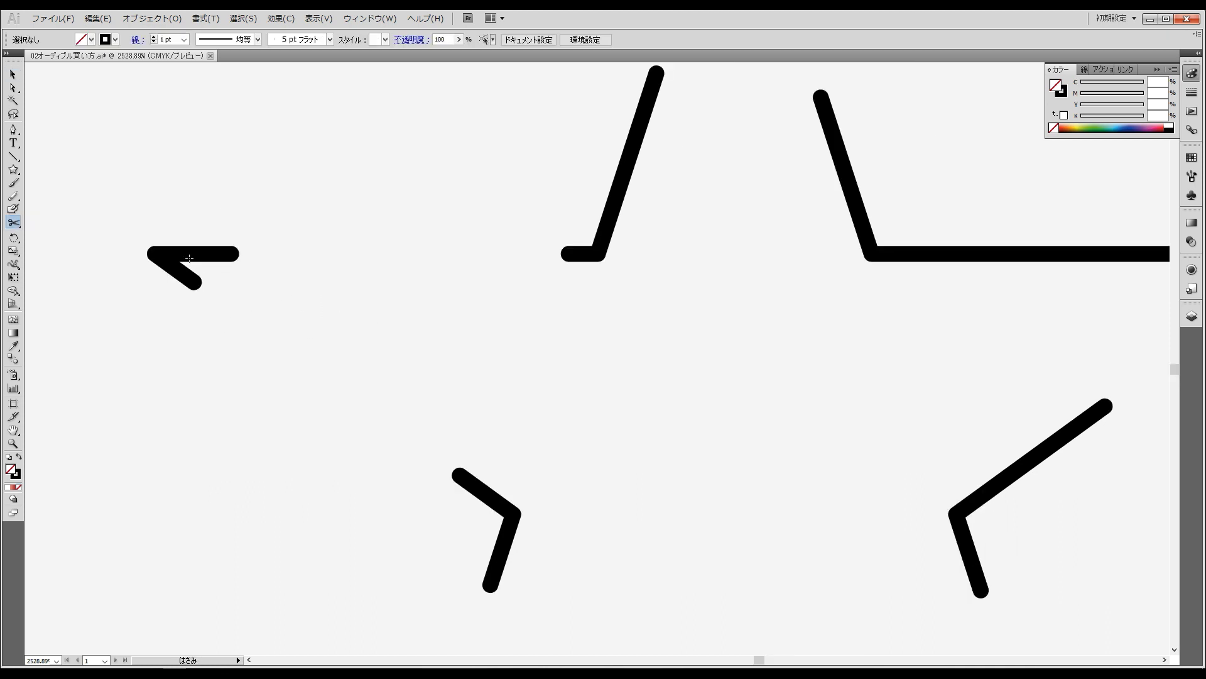
{"action": "left_click", "coordinate": [17, 194]}
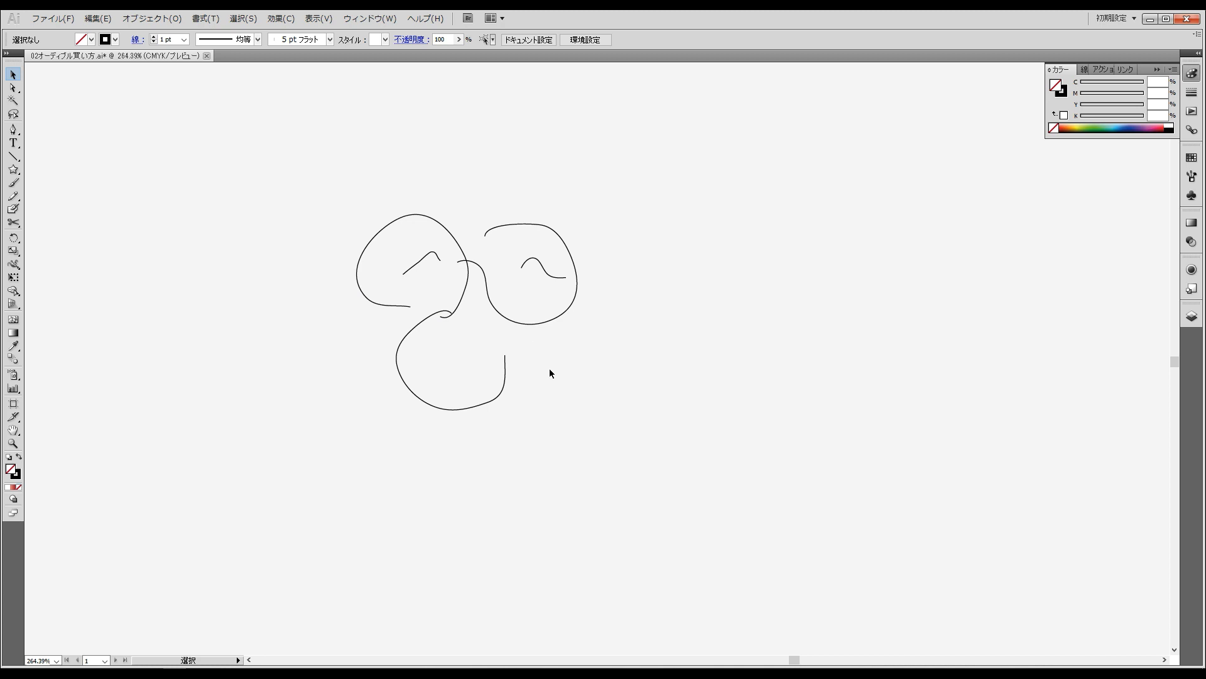
- Move the three-loop sketch path next to the cartoon face
{"action": "left_click_drag", "start_coordinate": [534, 353], "coordinate": [552, 409]}
{"action": "key", "text": "ctrl+minus"}
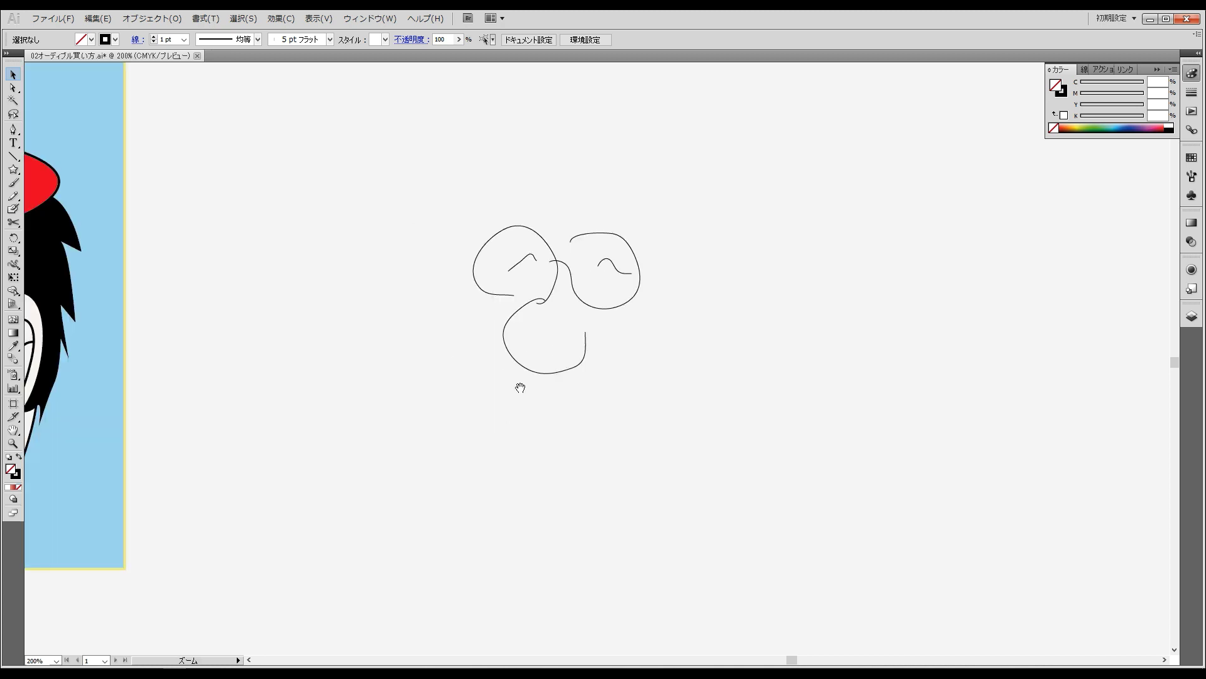
{"action": "key", "text": "ctrl+minus"}
{"action": "left_click_drag", "start_coordinate": [415, 408], "coordinate": [469, 367]}
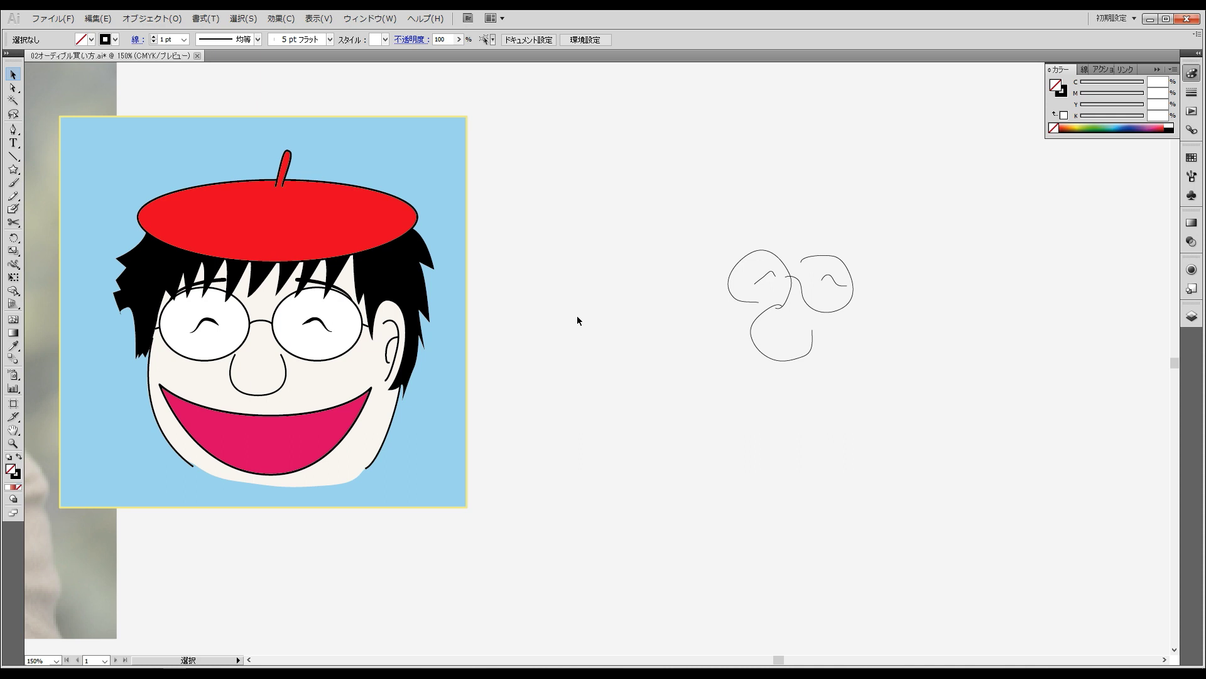
{"action": "scroll", "coordinate": [576, 320], "scroll_direction": "right", "scroll_amount": 5}
{"action": "left_click_drag", "start_coordinate": [577, 321], "coordinate": [668, 391]}
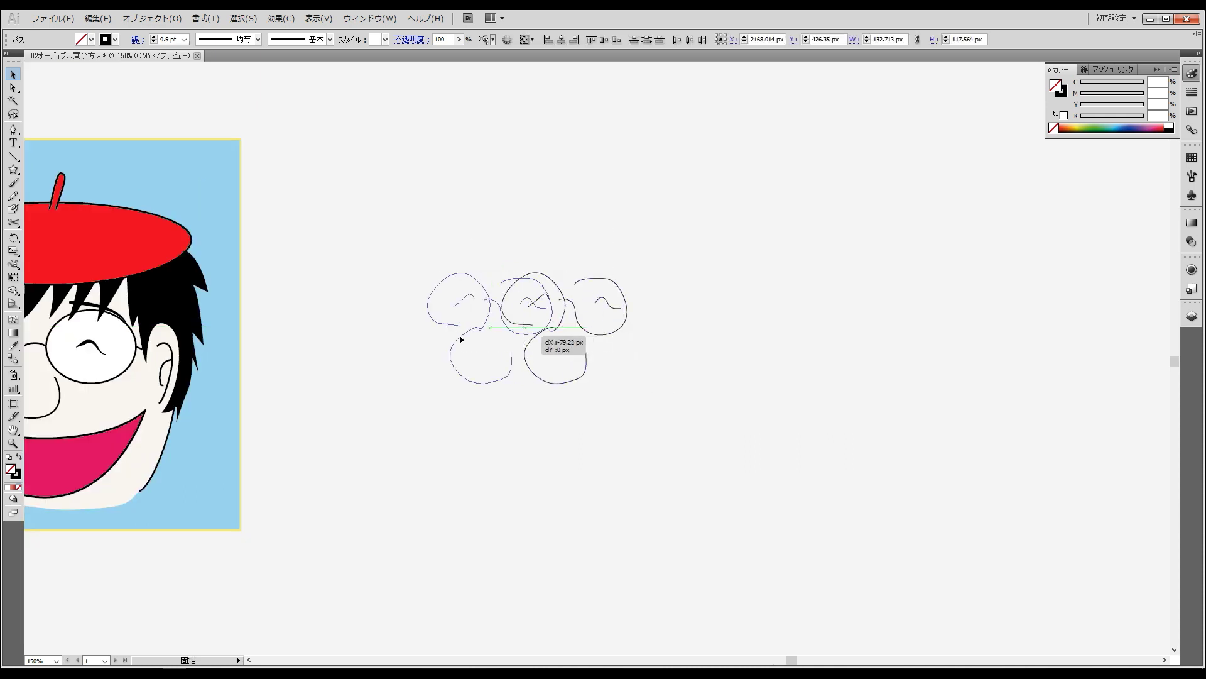
{"action": "left_click_drag", "start_coordinate": [610, 334], "coordinate": [442, 336]}
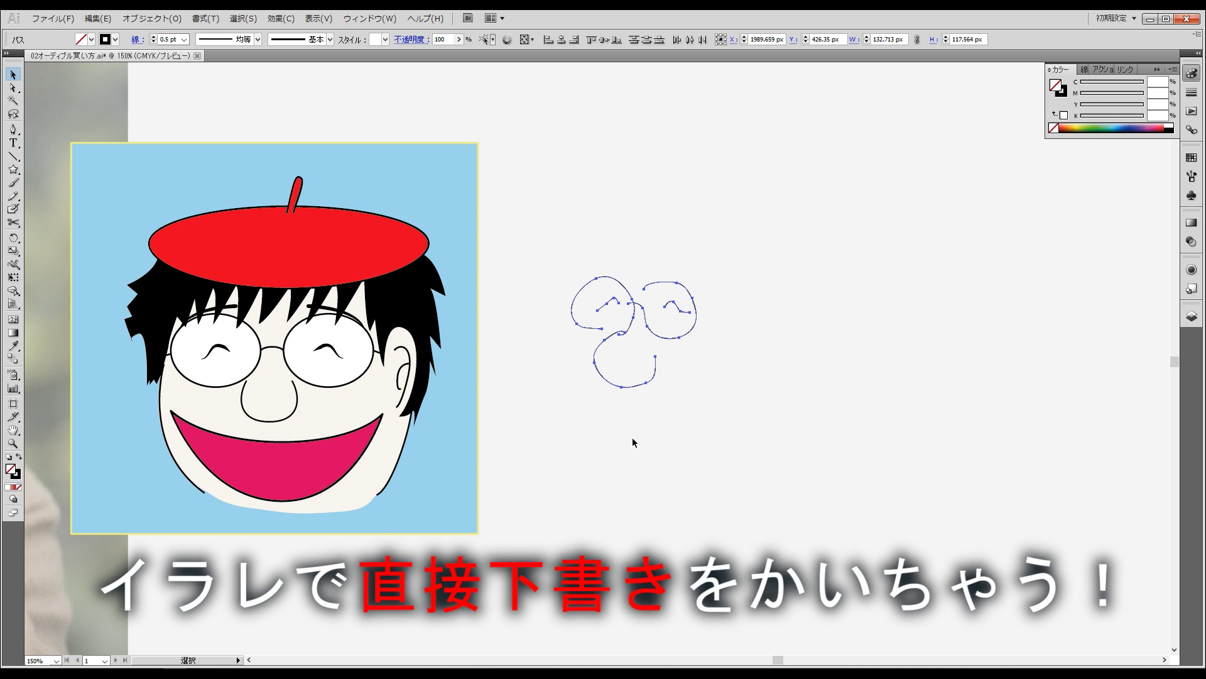
{"action": "left_click", "coordinate": [586, 411]}
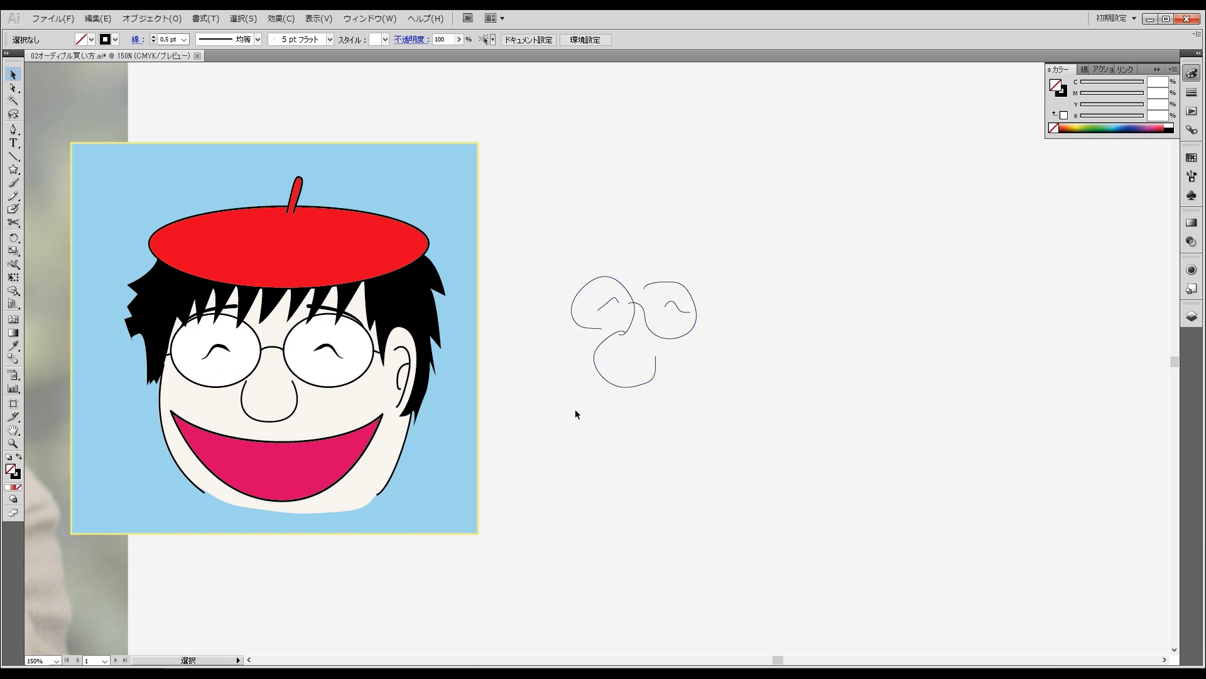
- Zoom and pan to frame the cartoon face and the doodle area
{"action": "left_click_drag", "start_coordinate": [597, 404], "coordinate": [708, 425]}
{"action": "key", "text": "ctrl+minus"}
{"action": "key", "text": "ctrl+minus"}
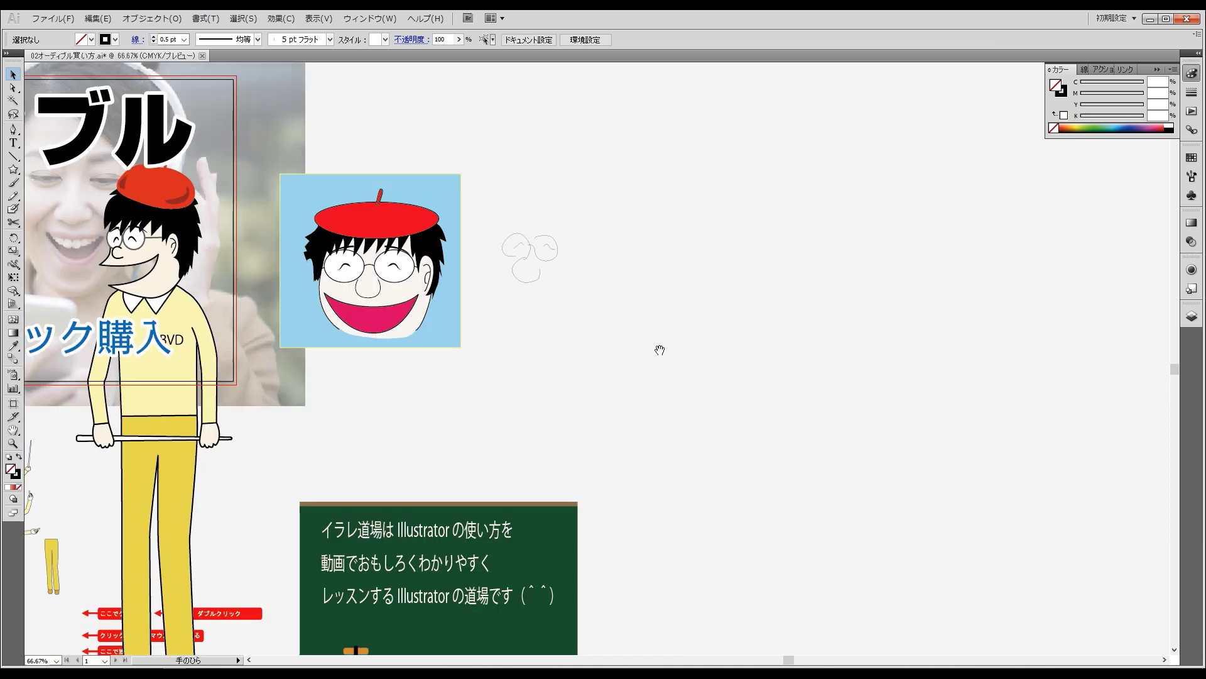
{"action": "left_click_drag", "start_coordinate": [659, 350], "coordinate": [793, 437]}
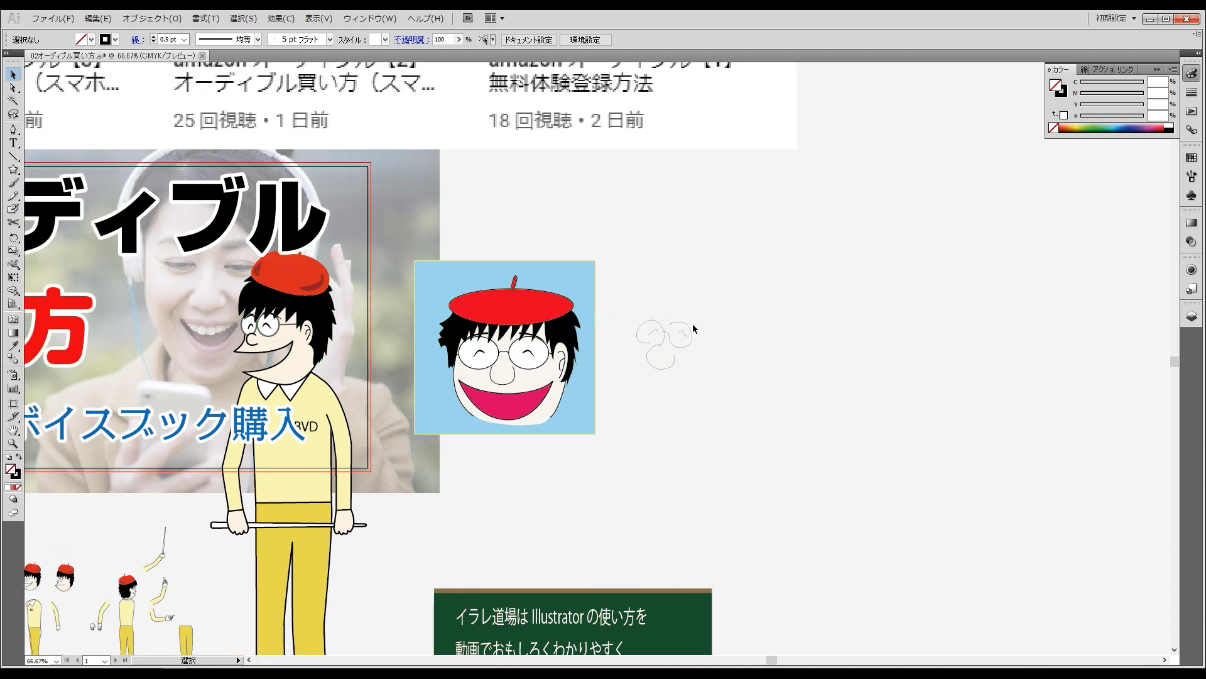
{"action": "scroll", "coordinate": [622, 291], "scroll_direction": "up", "scroll_amount": 3}
{"action": "scroll", "coordinate": [419, 347], "scroll_direction": "left", "scroll_amount": 2}
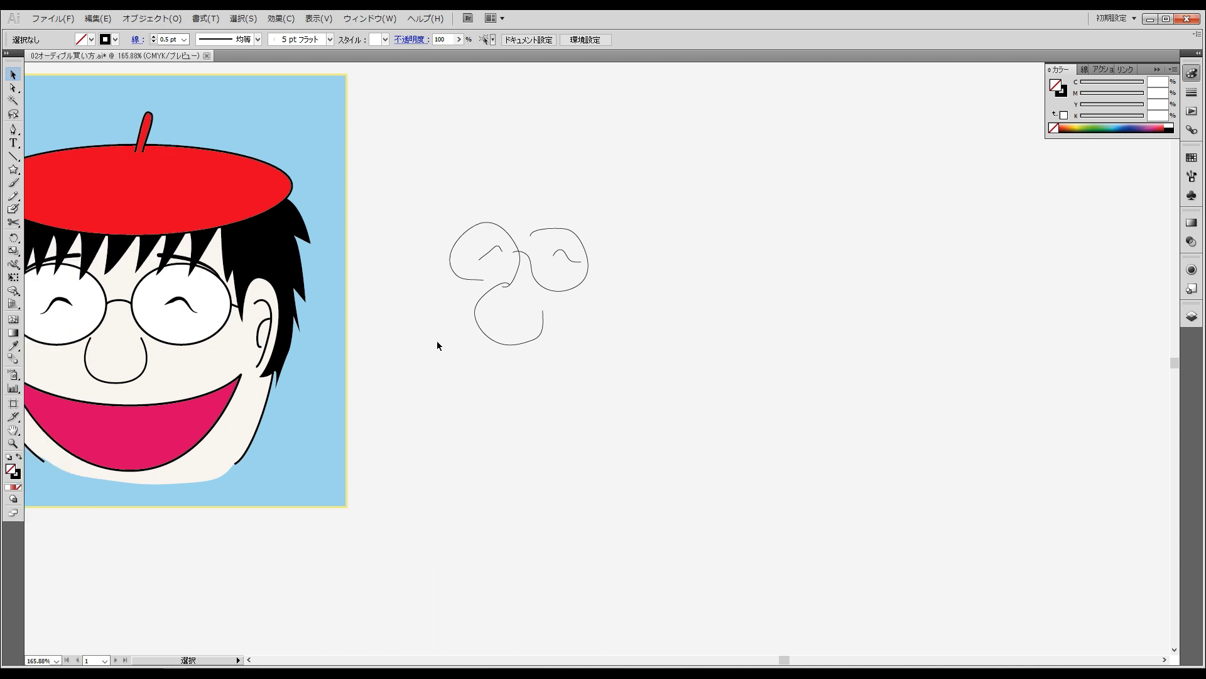
{"action": "scroll", "coordinate": [441, 371], "scroll_direction": "left", "scroll_amount": 4}
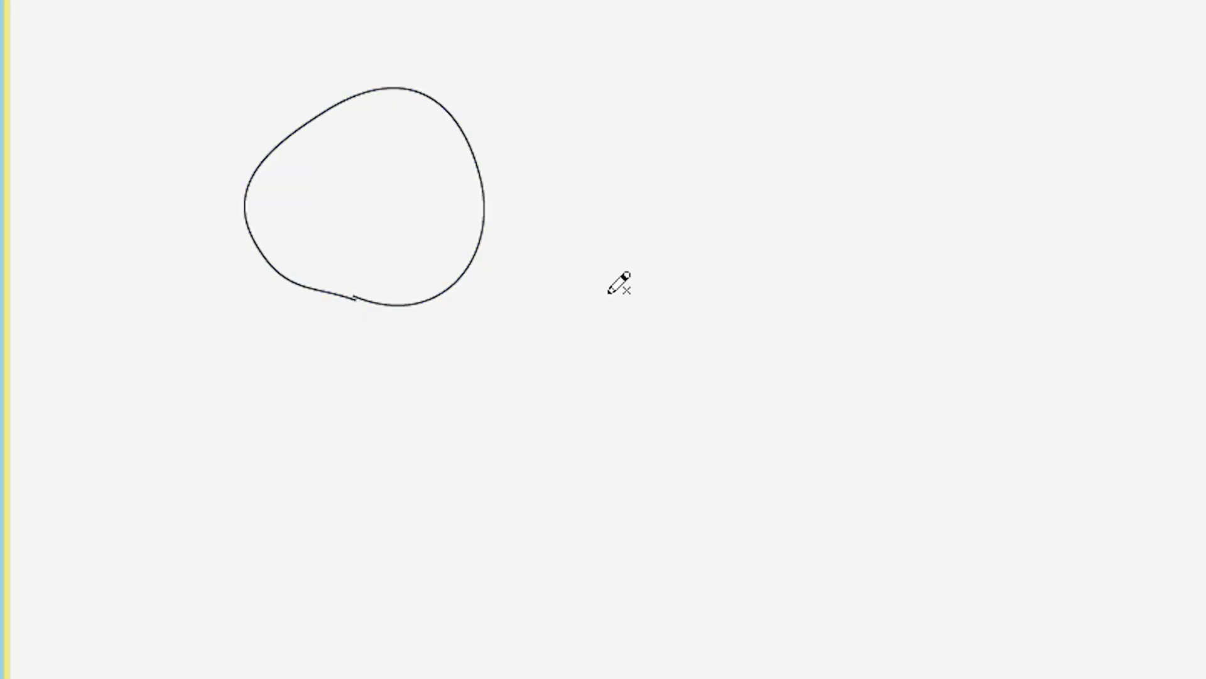
- Sketch the glasses lenses and bridge, closed eyes, nose, wide mouth and face outline
{"action": "left_click_drag", "start_coordinate": [627, 295], "coordinate": [571, 299]}
{"action": "left_click_drag", "start_coordinate": [473, 191], "coordinate": [665, 191]}
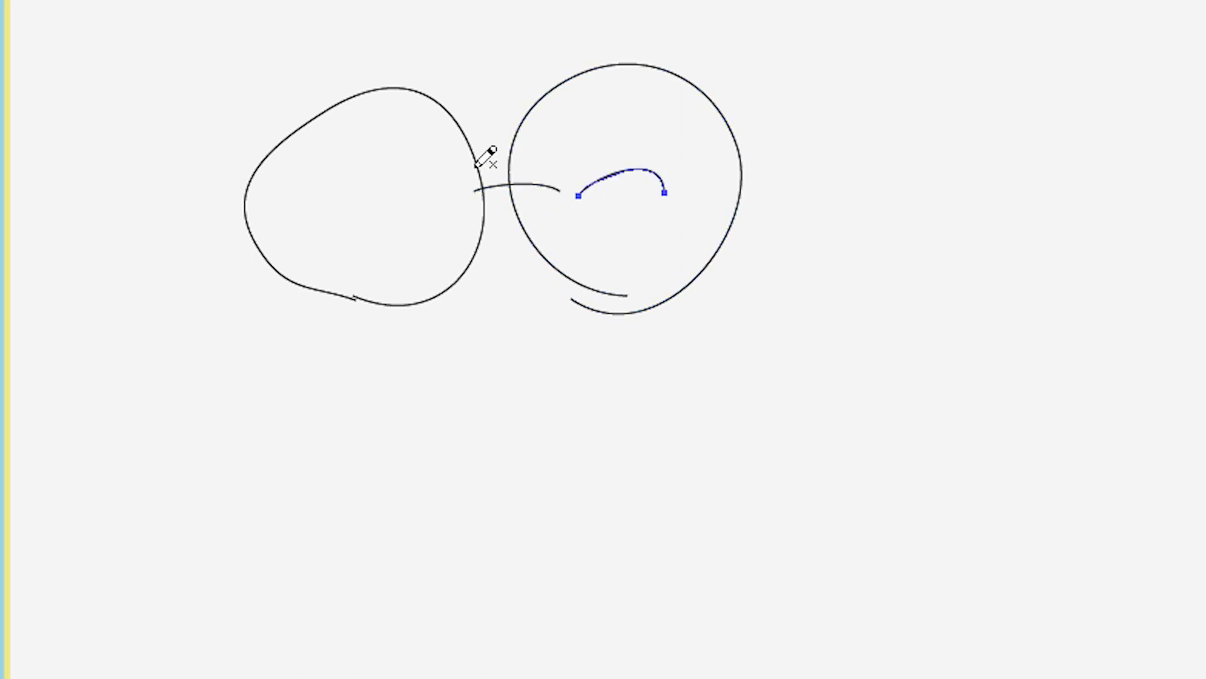
{"action": "left_click_drag", "start_coordinate": [427, 208], "coordinate": [338, 205]}
{"action": "left_click_drag", "start_coordinate": [465, 254], "coordinate": [608, 249]}
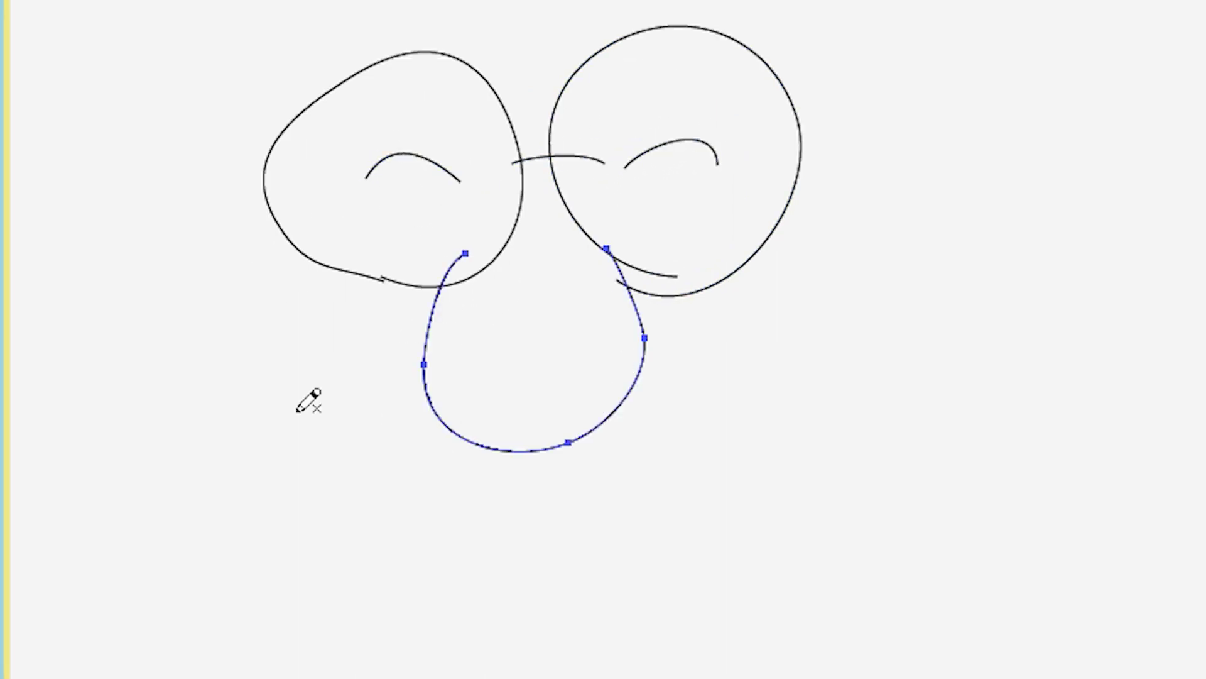
{"action": "left_click_drag", "start_coordinate": [270, 418], "coordinate": [280, 425]}
{"action": "left_click_drag", "start_coordinate": [234, 157], "coordinate": [811, 137]}
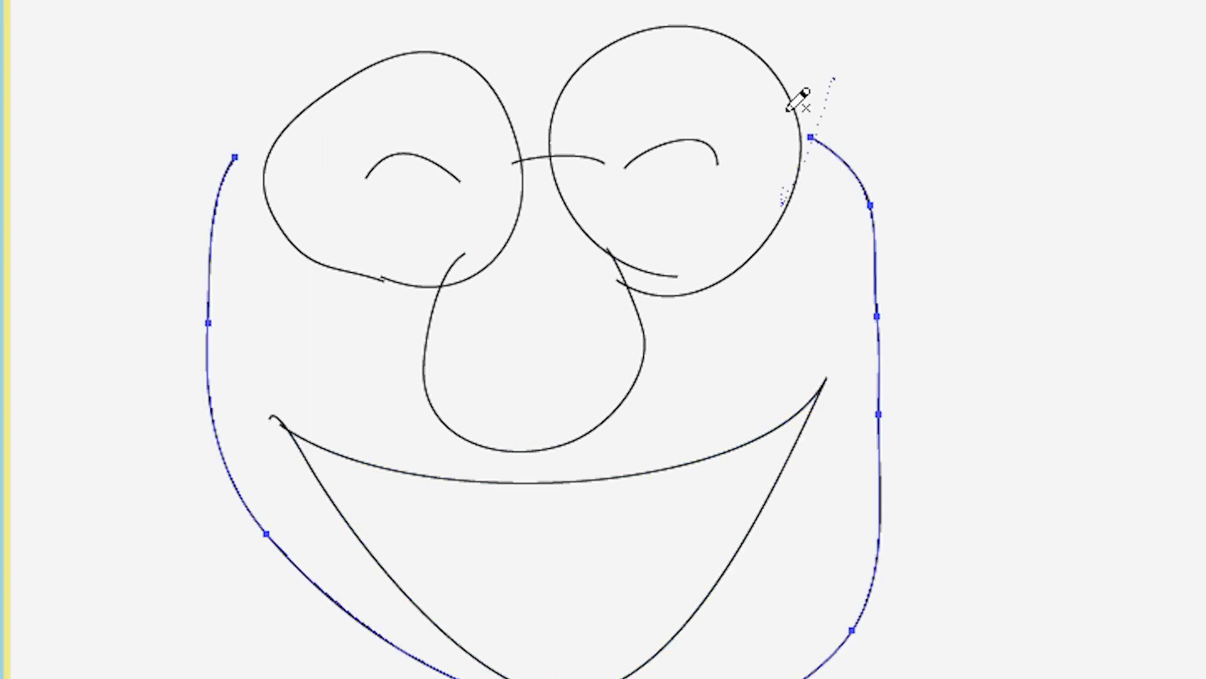
- Add pointed, V-shaped hair locks across the forehead of the sketch
{"action": "mouse_move", "coordinate": [821, 81]}
{"action": "left_mouse_down"}
{"action": "mouse_move", "coordinate": [115, 210]}
{"action": "mouse_move", "coordinate": [287, 39]}
{"action": "left_mouse_up"}
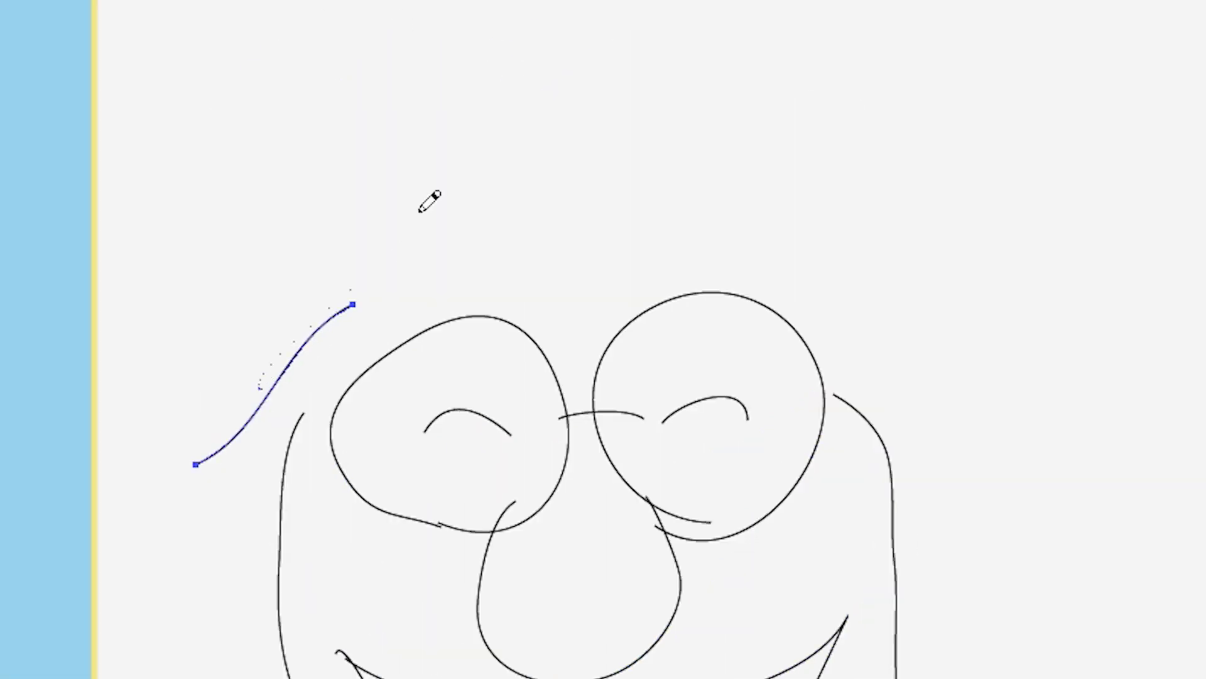
{"action": "left_click_drag", "start_coordinate": [418, 237], "coordinate": [354, 304]}
{"action": "left_click_drag", "start_coordinate": [429, 134], "coordinate": [296, 317]}
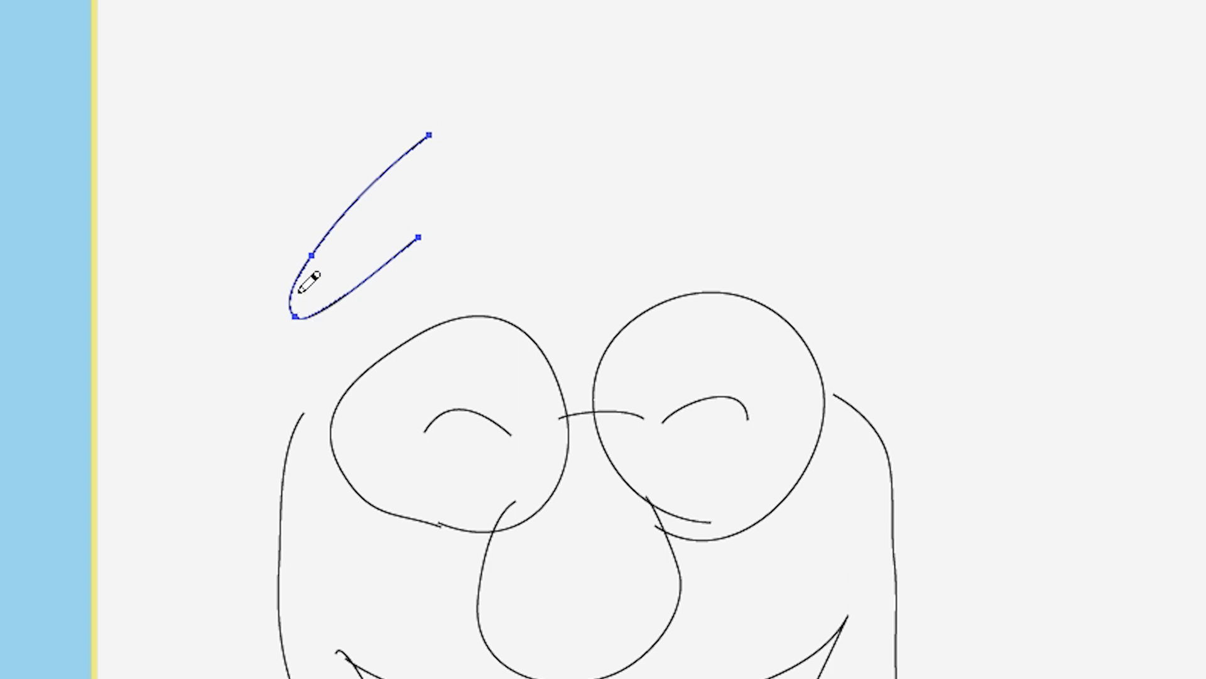
{"action": "left_click_drag", "start_coordinate": [305, 277], "coordinate": [454, 299]}
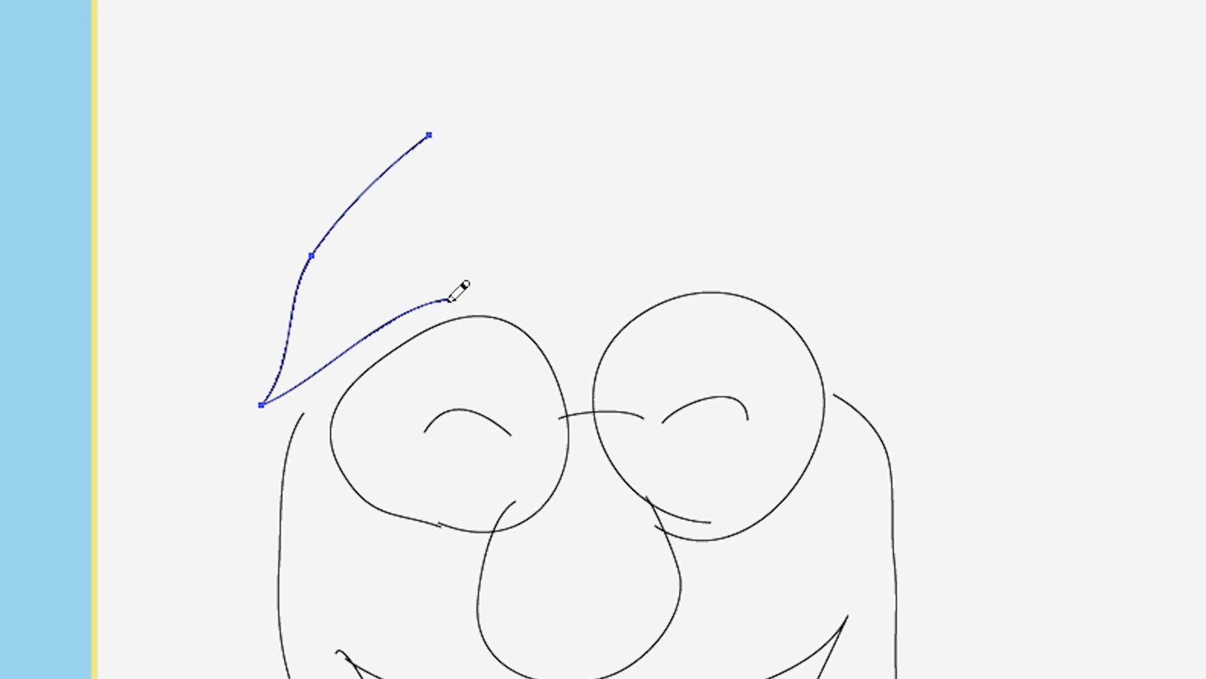
{"action": "left_click_drag", "start_coordinate": [398, 277], "coordinate": [521, 303]}
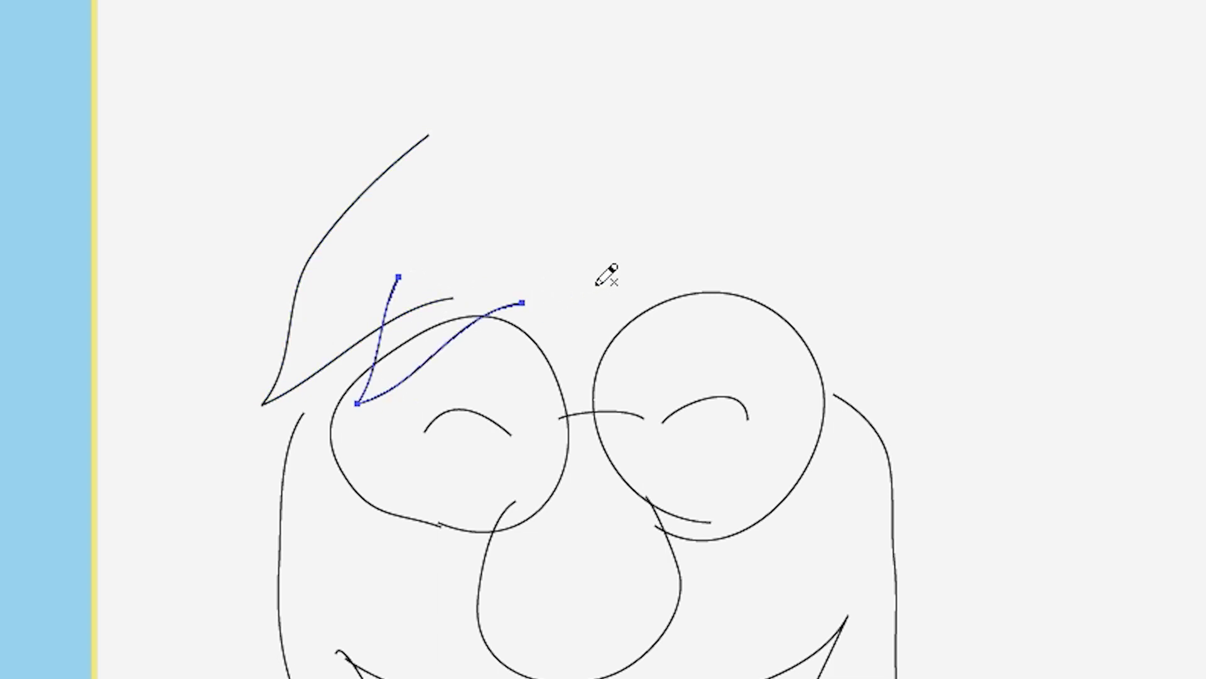
{"action": "left_click_drag", "start_coordinate": [484, 184], "coordinate": [567, 184]}
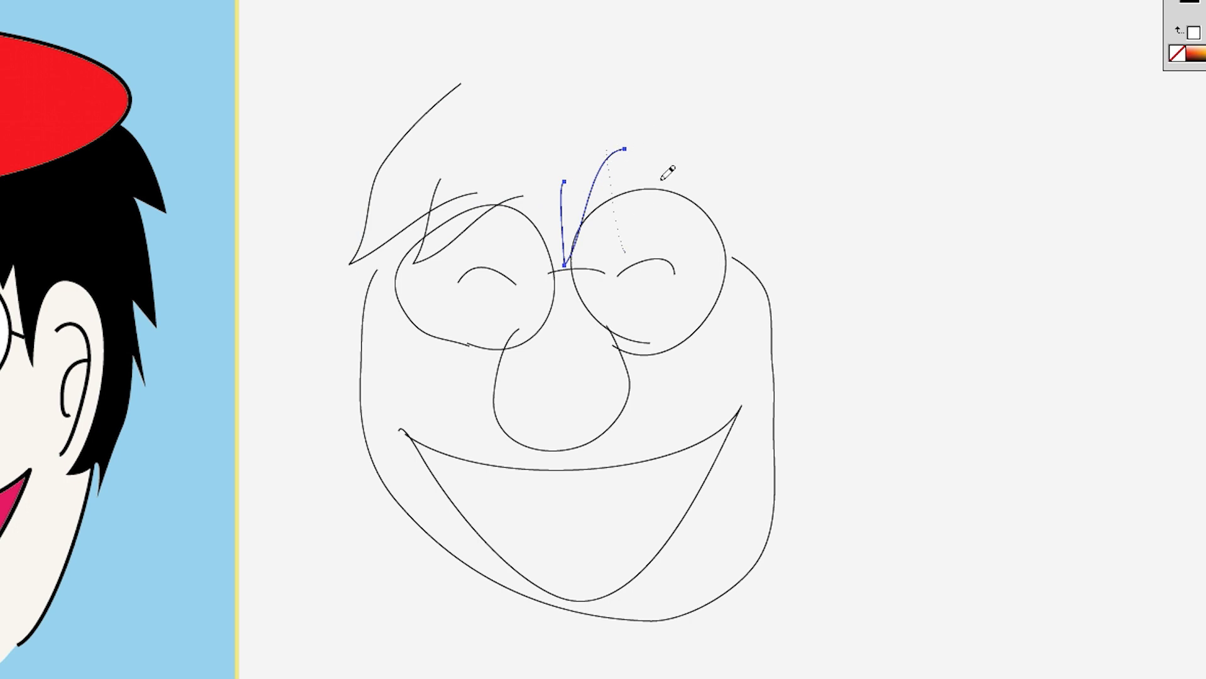
{"action": "left_click_drag", "start_coordinate": [661, 179], "coordinate": [689, 156]}
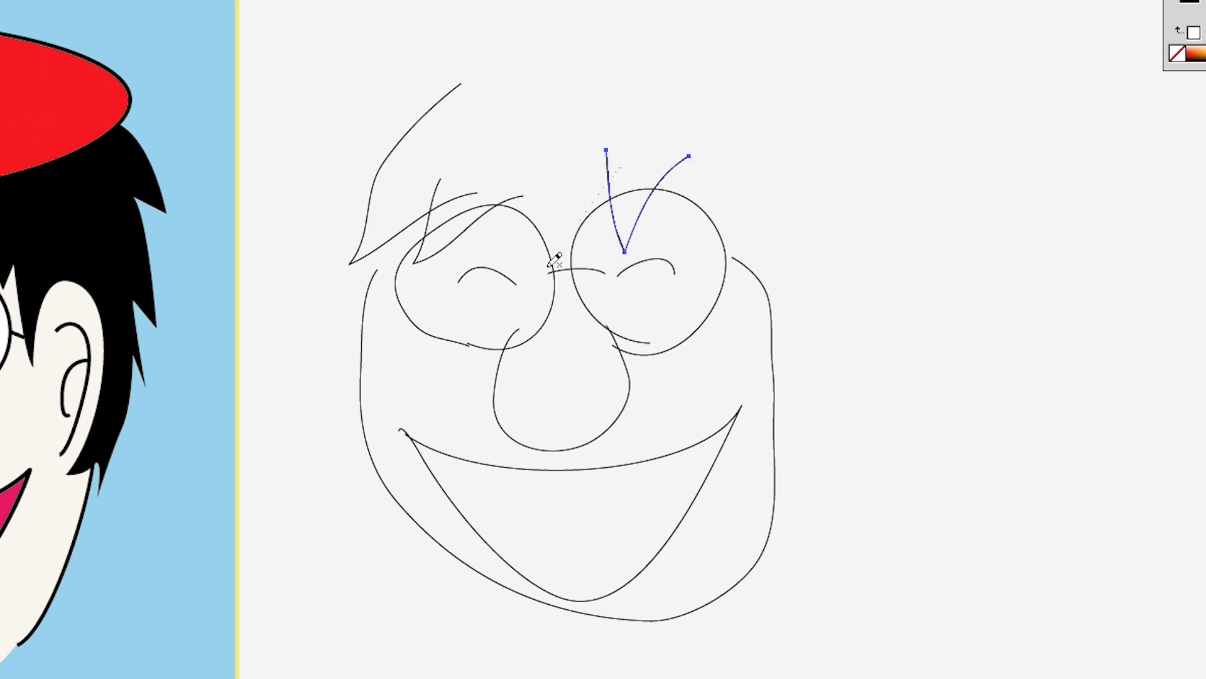
{"action": "left_click_drag", "start_coordinate": [549, 266], "coordinate": [554, 158]}
{"action": "left_click_drag", "start_coordinate": [489, 268], "coordinate": [574, 177]}
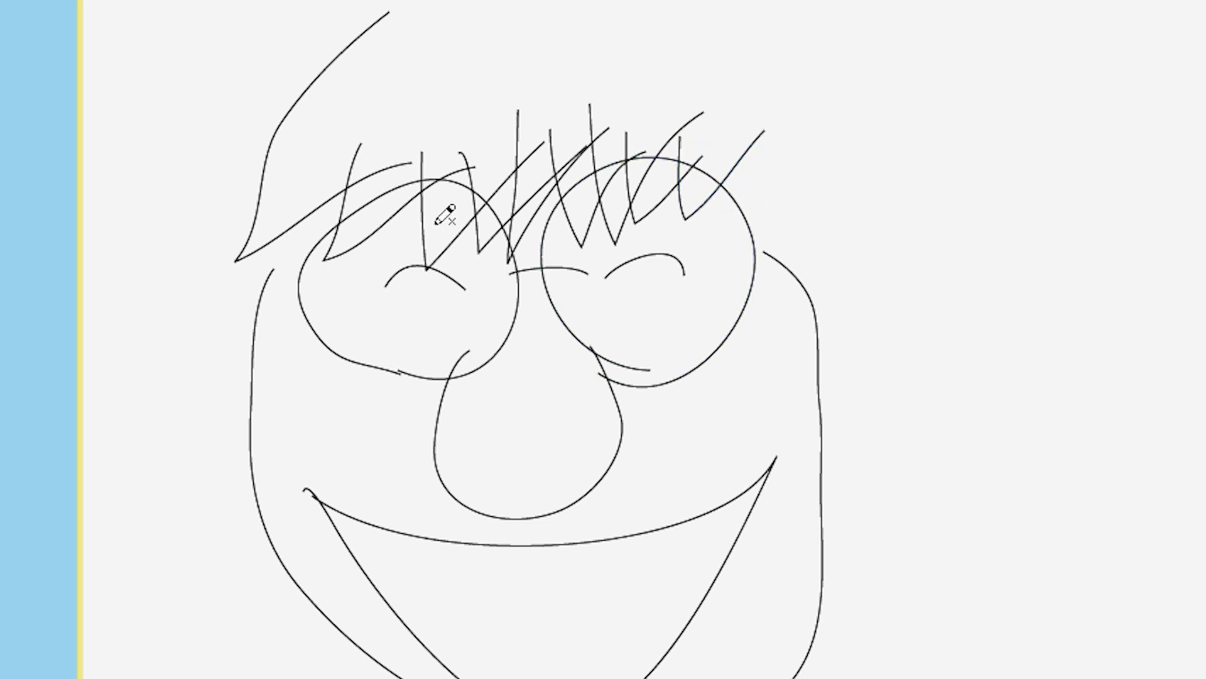
{"action": "mouse_move", "coordinate": [363, 196]}
{"action": "left_mouse_down"}
{"action": "mouse_move", "coordinate": [295, 173]}
{"action": "mouse_move", "coordinate": [296, 201]}
{"action": "left_mouse_up"}
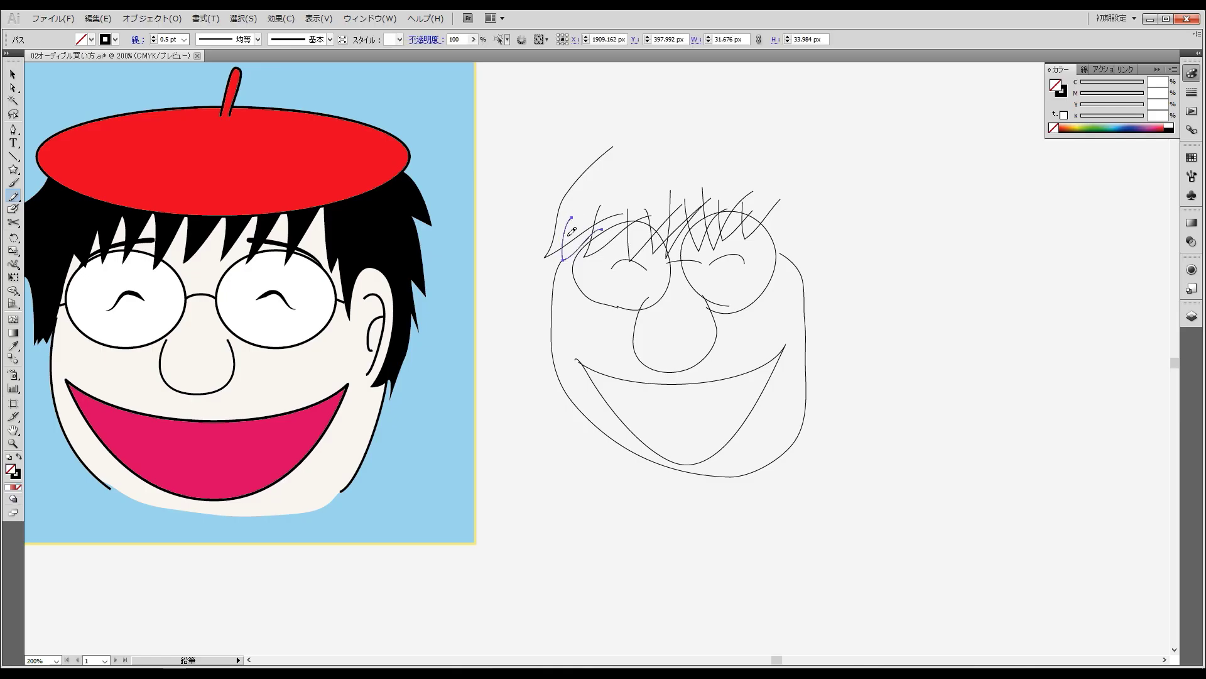
- Add a hair stroke, uncheck 選択を解除しない in Pencil Tool Options, then start a fresh face stroke
{"action": "left_click_drag", "start_coordinate": [554, 204], "coordinate": [586, 211]}
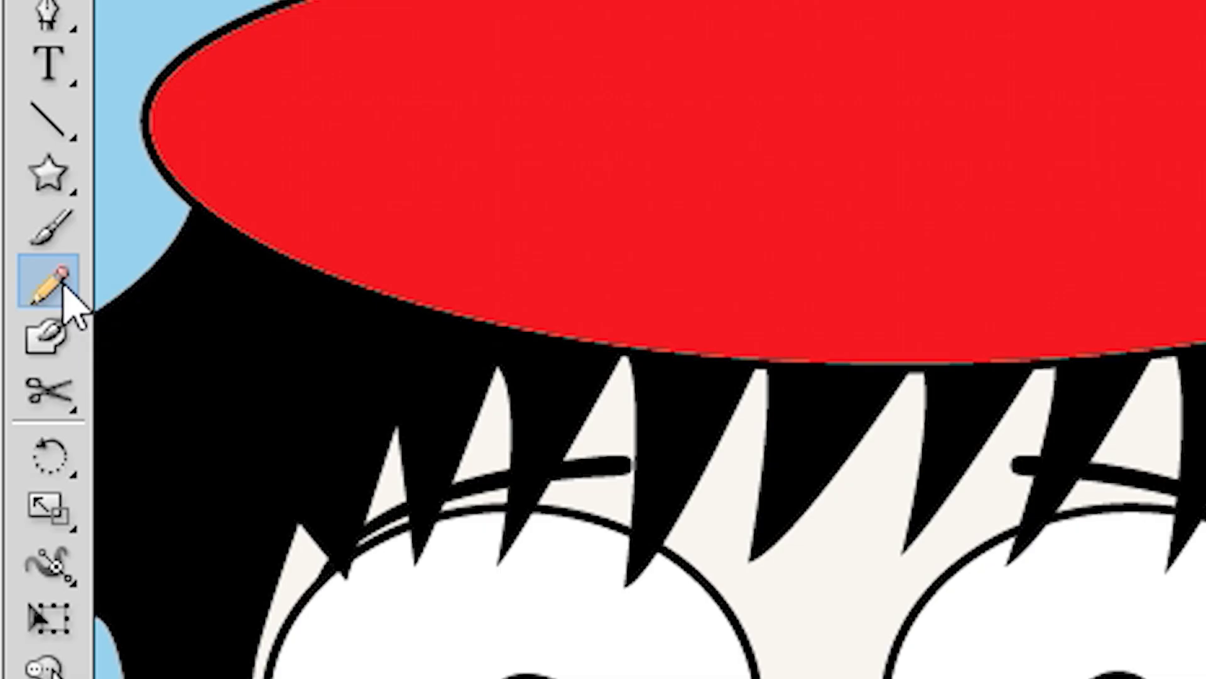
{"action": "double_click", "coordinate": [63, 286]}
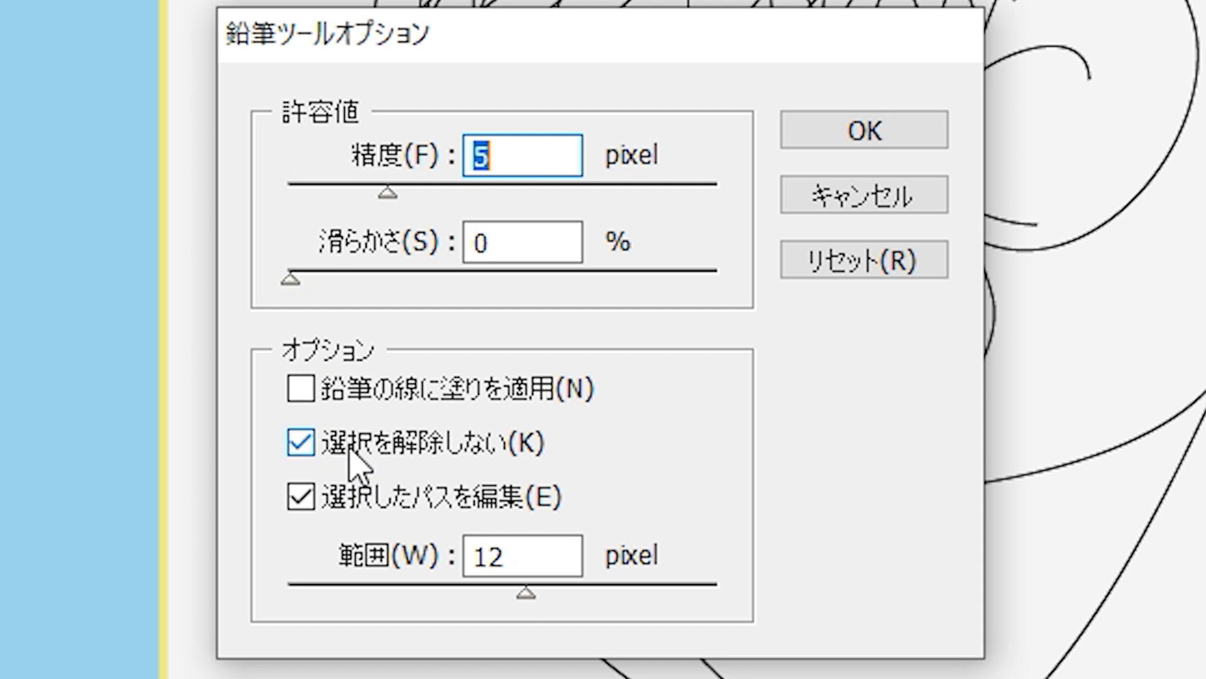
{"action": "left_click", "coordinate": [303, 447]}
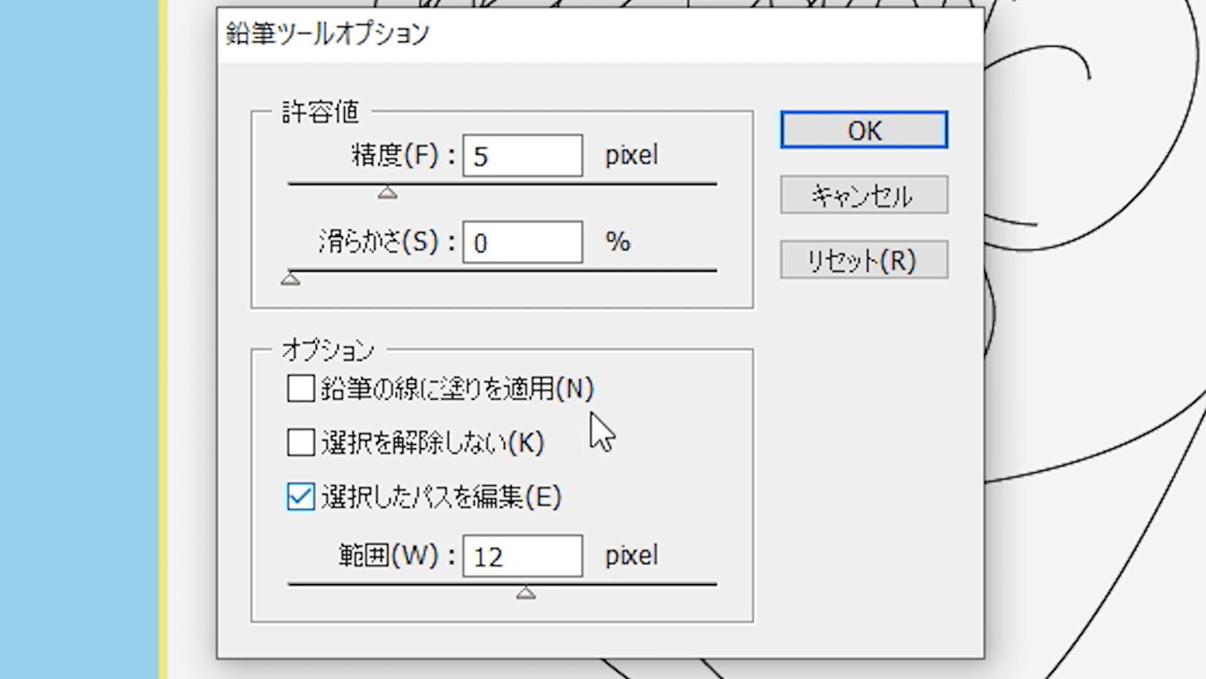
{"action": "left_click", "coordinate": [813, 138]}
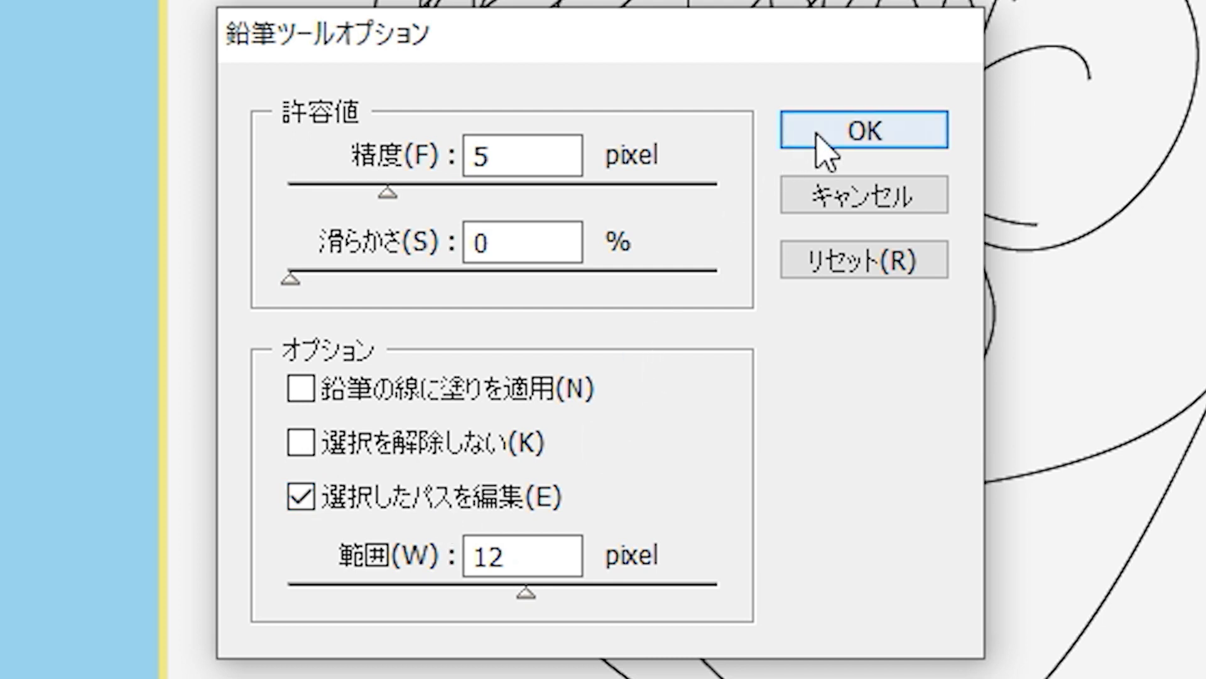
{"action": "mouse_move", "coordinate": [501, 243]}
{"action": "left_mouse_down"}
{"action": "mouse_move", "coordinate": [469, 326]}
{"action": "mouse_move", "coordinate": [617, 292]}
{"action": "left_mouse_up"}
- Draw the round face outline, the wide open mouth and the tongue
{"action": "left_click_drag", "start_coordinate": [354, 126], "coordinate": [789, 230]}
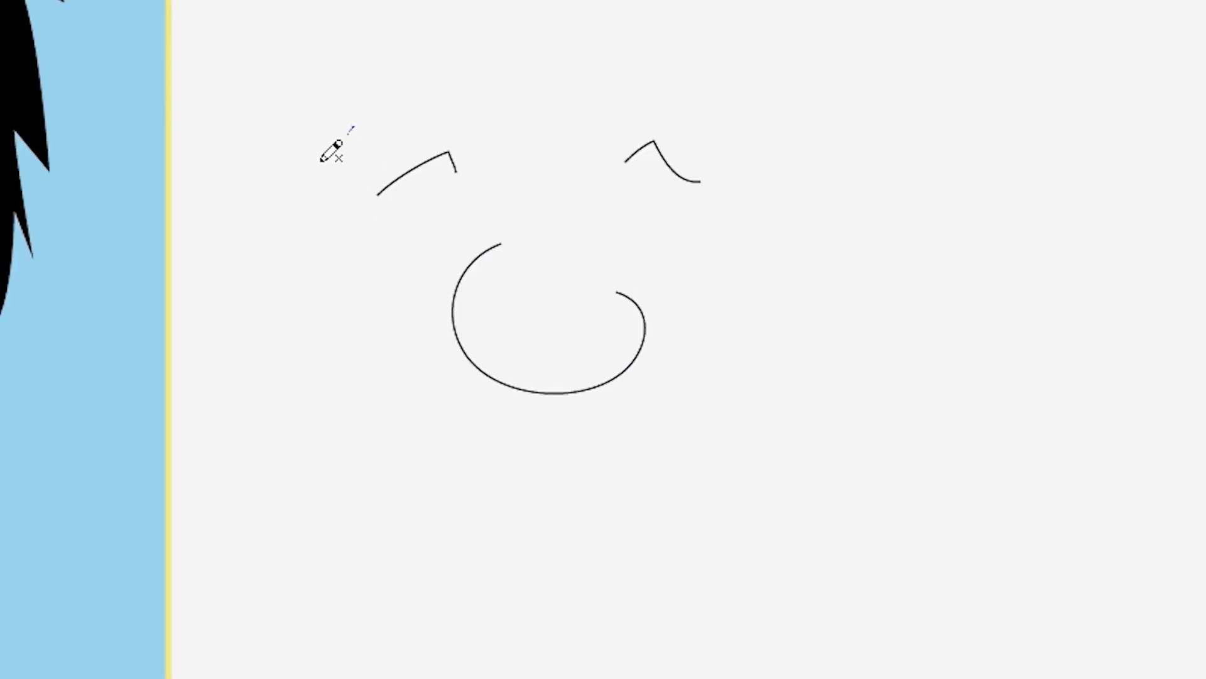
{"action": "mouse_move", "coordinate": [317, 468]}
{"action": "left_mouse_down"}
{"action": "mouse_move", "coordinate": [786, 404]}
{"action": "mouse_move", "coordinate": [458, 590]}
{"action": "mouse_move", "coordinate": [317, 441]}
{"action": "left_mouse_up"}
{"action": "mouse_move", "coordinate": [597, 394]}
{"action": "left_mouse_down"}
{"action": "mouse_move", "coordinate": [604, 460]}
{"action": "mouse_move", "coordinate": [553, 363]}
{"action": "left_mouse_up"}
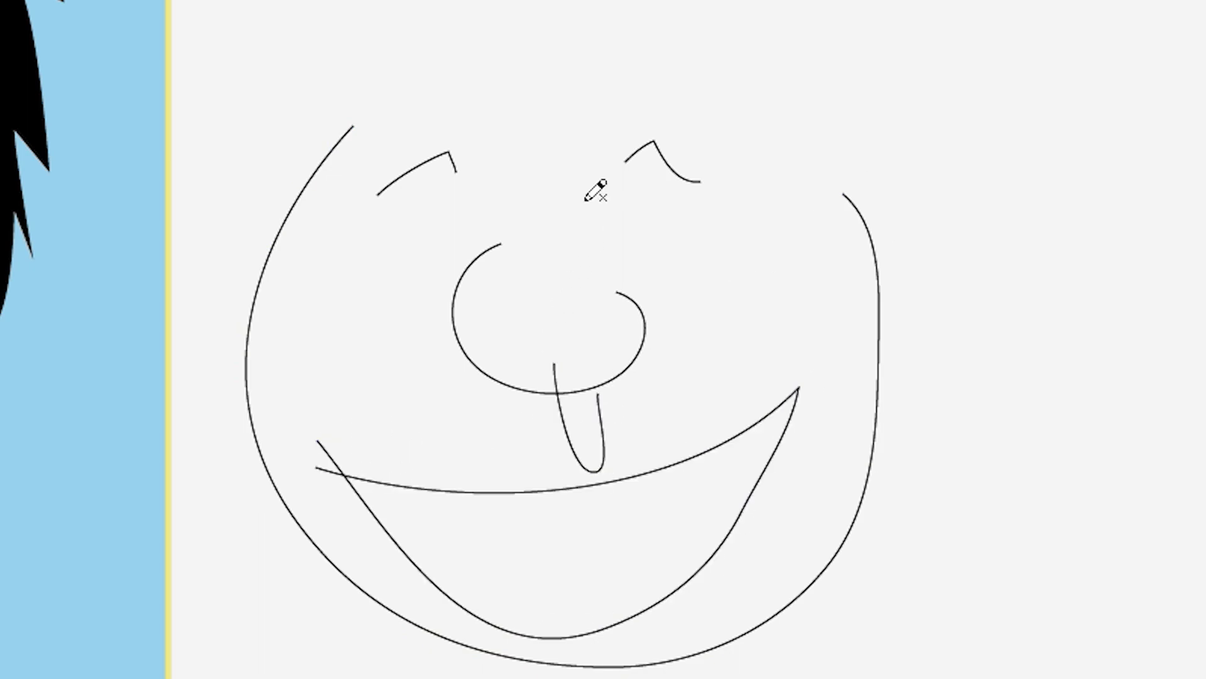
- Draw the glasses: both lenses, the bridge and the left and right temples
{"action": "mouse_move", "coordinate": [492, 223]}
{"action": "left_mouse_down"}
{"action": "mouse_move", "coordinate": [385, 118]}
{"action": "mouse_move", "coordinate": [499, 256]}
{"action": "left_mouse_up"}
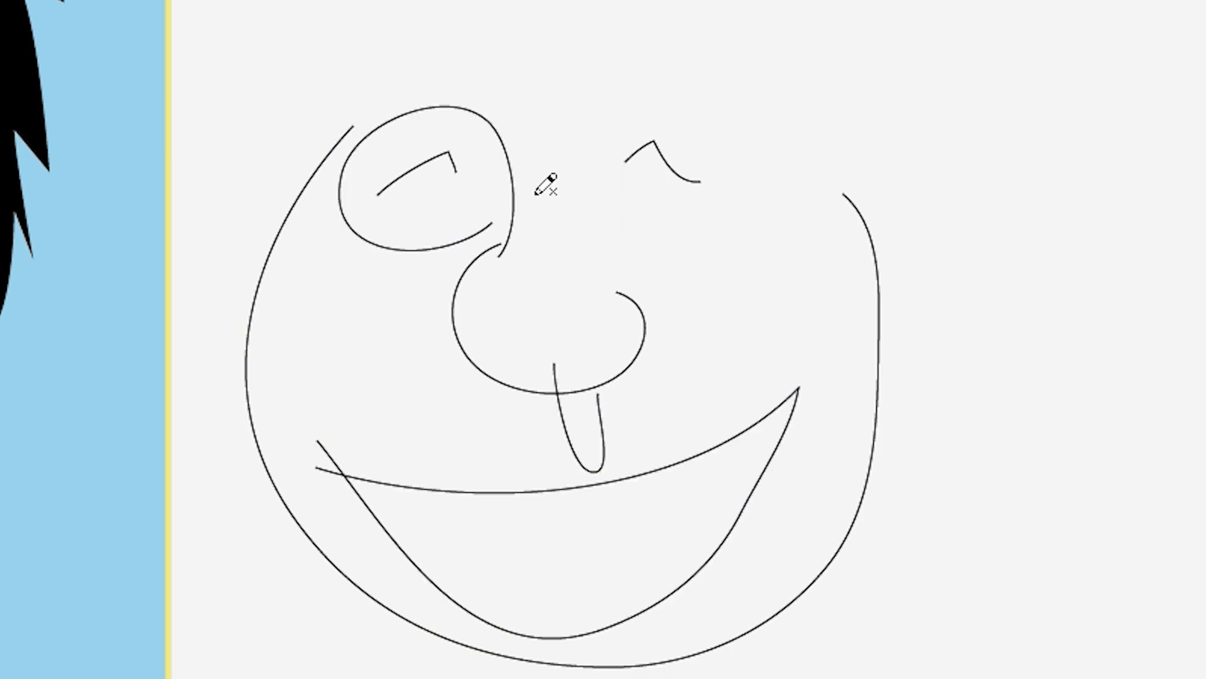
{"action": "left_click_drag", "start_coordinate": [550, 181], "coordinate": [512, 182]}
{"action": "mouse_move", "coordinate": [609, 125]}
{"action": "left_mouse_down"}
{"action": "mouse_move", "coordinate": [563, 166]}
{"action": "mouse_move", "coordinate": [566, 113]}
{"action": "left_mouse_up"}
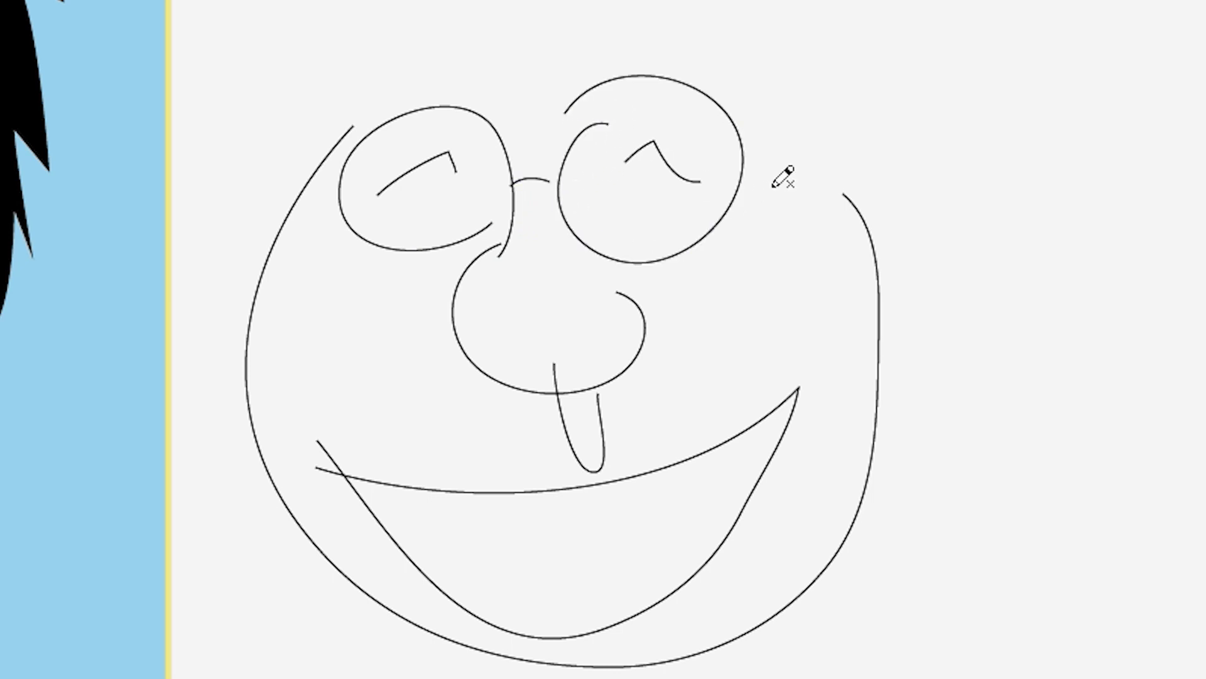
{"action": "left_click_drag", "start_coordinate": [842, 181], "coordinate": [752, 171]}
{"action": "left_click_drag", "start_coordinate": [350, 198], "coordinate": [273, 207]}
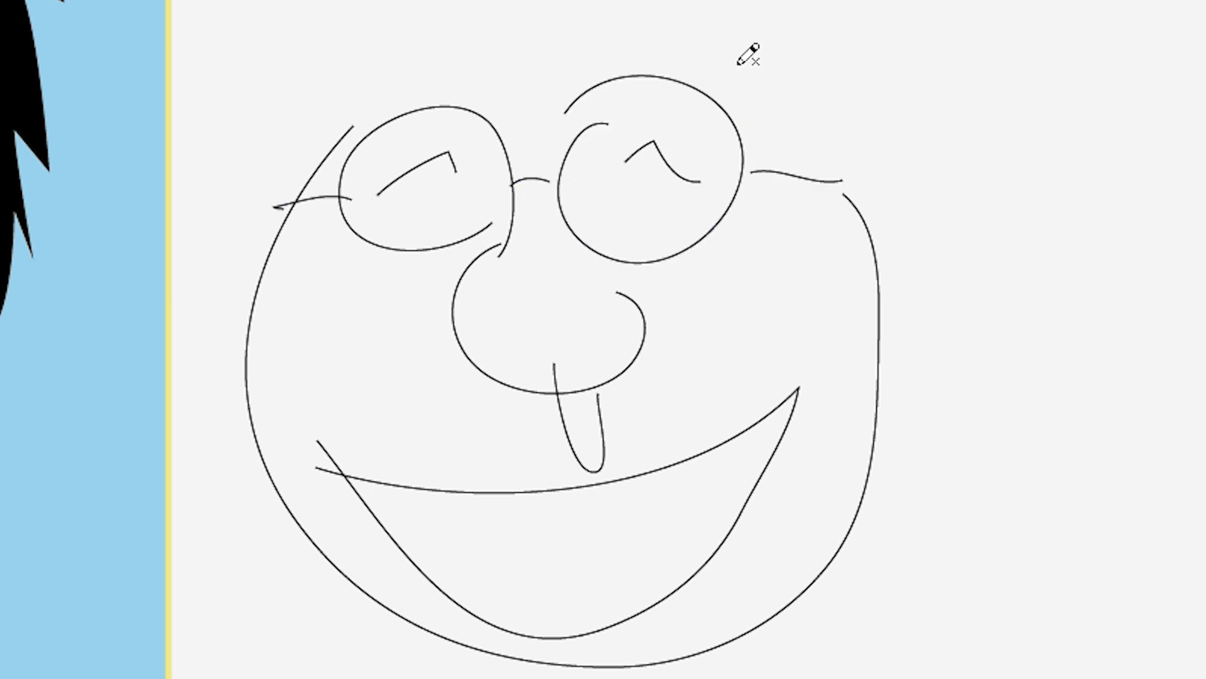
- Add spiky hair strokes above the lenses and the beret outline above the head
{"action": "left_click_drag", "start_coordinate": [700, 110], "coordinate": [566, 94]}
{"action": "left_click_drag", "start_coordinate": [375, 146], "coordinate": [490, 79]}
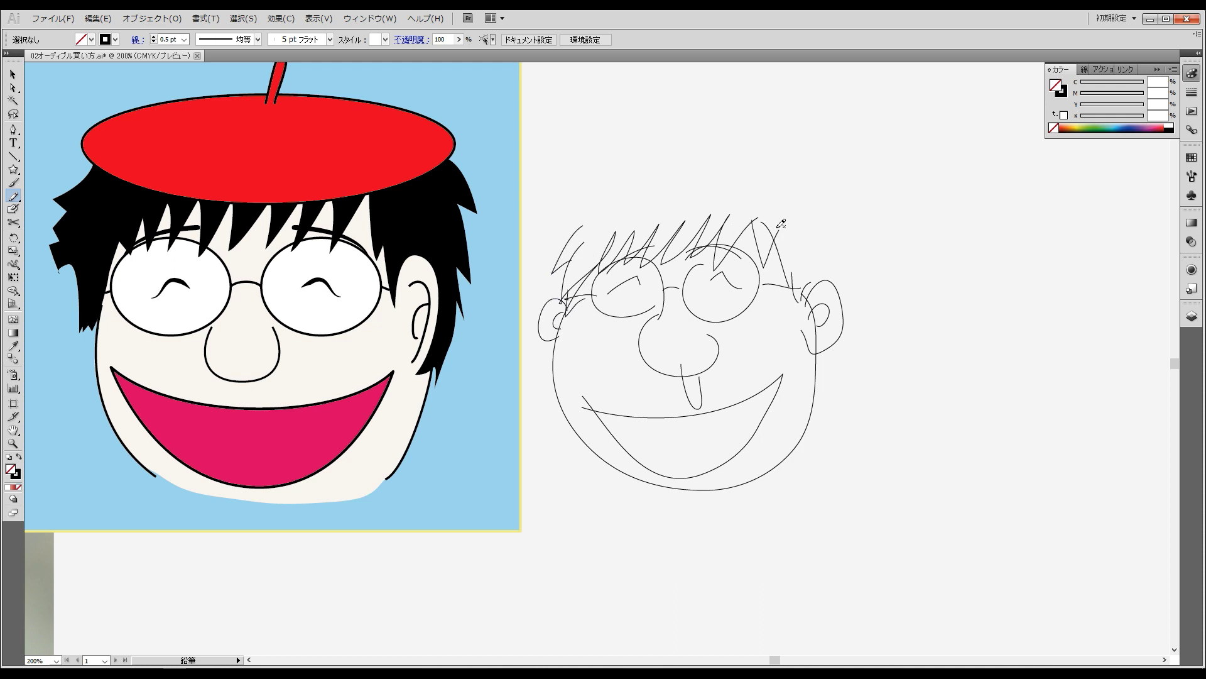
{"action": "mouse_move", "coordinate": [638, 164]}
{"action": "left_mouse_down"}
{"action": "mouse_move", "coordinate": [814, 239]}
{"action": "mouse_move", "coordinate": [821, 275]}
{"action": "left_mouse_up"}
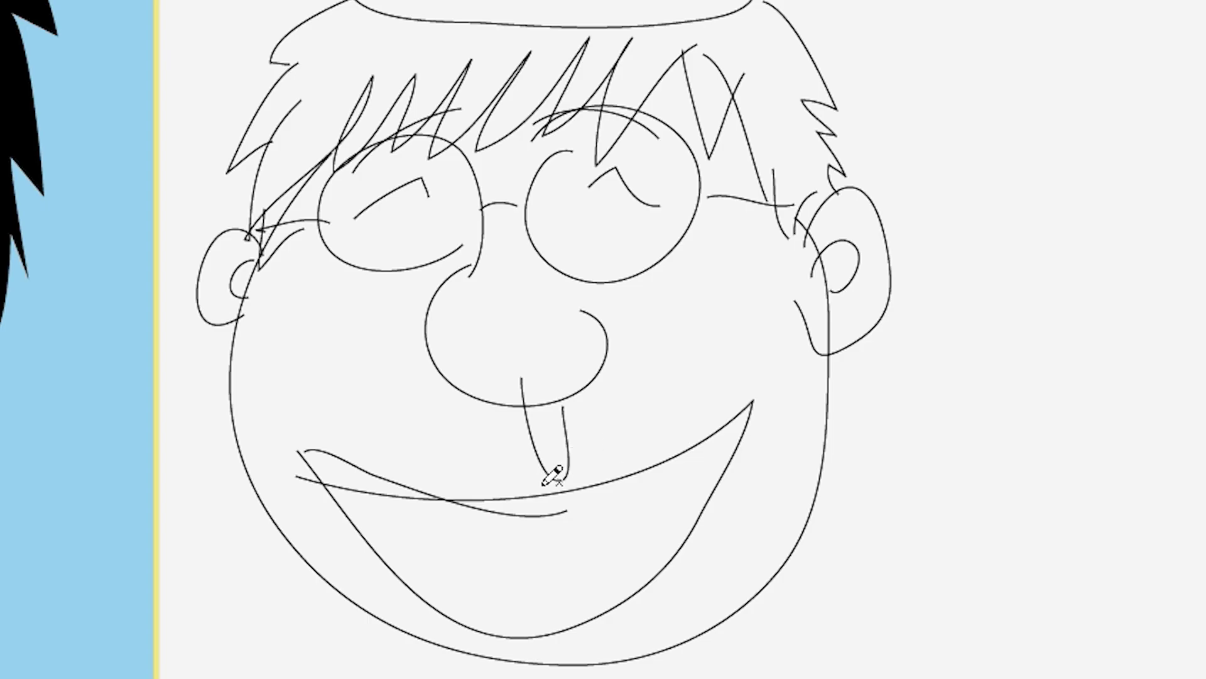
- Reposition the mouth strokes, moving the mouth outline up and left on the sketch
{"action": "mouse_move", "coordinate": [355, 442]}
{"action": "left_mouse_down"}
{"action": "mouse_move", "coordinate": [458, 536]}
{"action": "mouse_move", "coordinate": [429, 467]}
{"action": "left_mouse_up"}
{"action": "left_click_drag", "start_coordinate": [638, 446], "coordinate": [666, 440]}
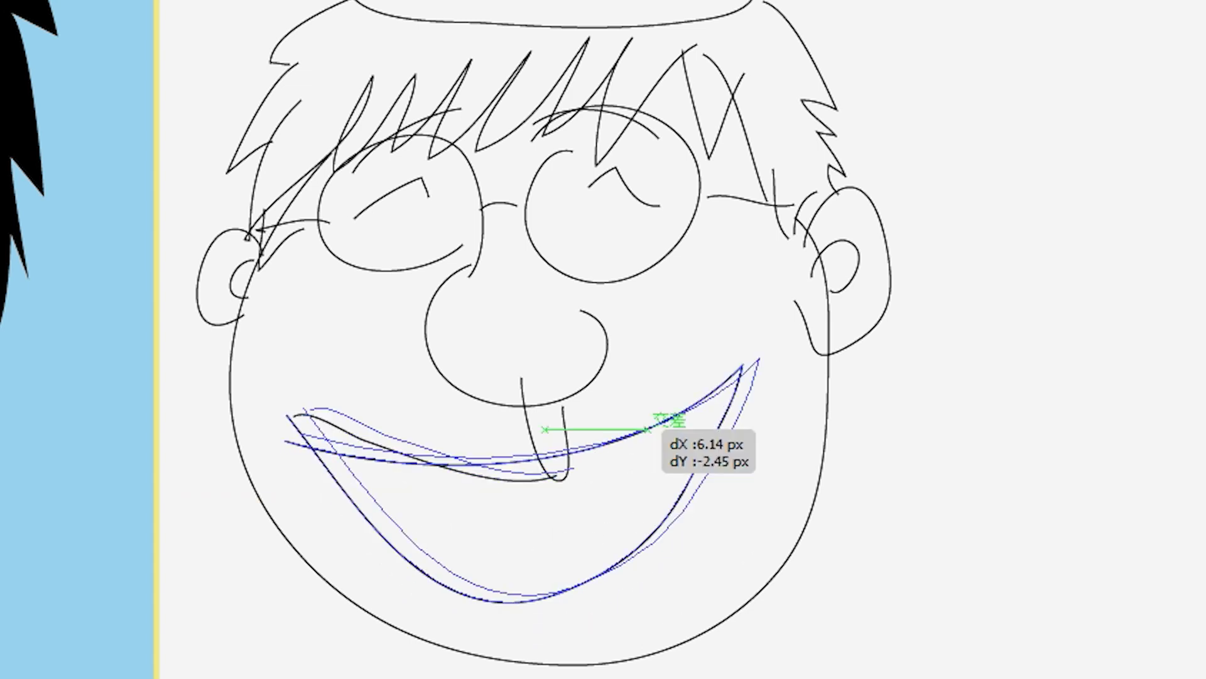
{"action": "left_click", "coordinate": [752, 509]}
{"action": "left_click", "coordinate": [704, 499]}
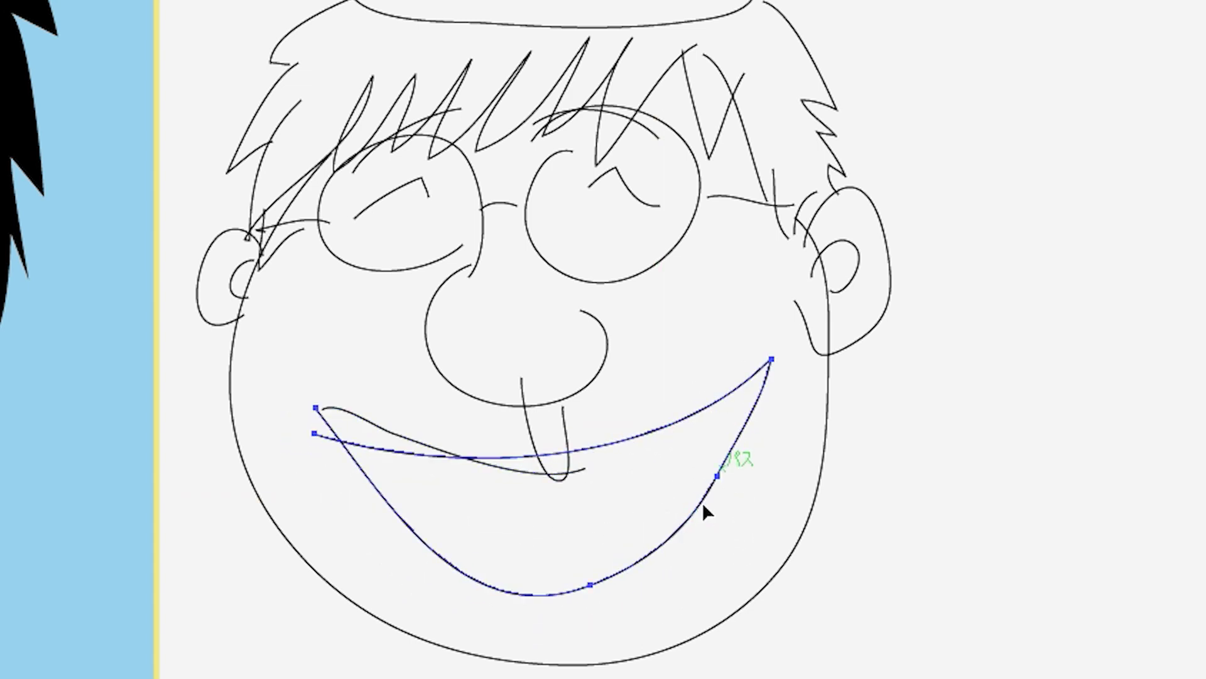
{"action": "left_click_drag", "start_coordinate": [402, 443], "coordinate": [391, 430]}
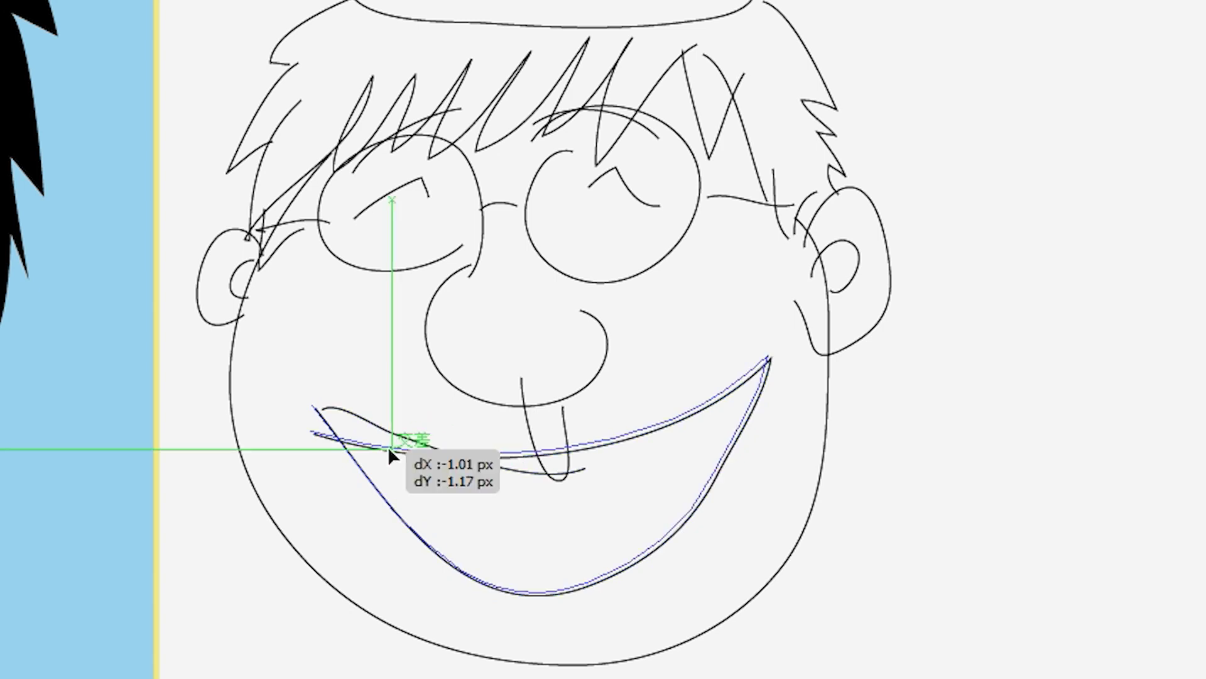
{"action": "left_click", "coordinate": [910, 477]}
- Try redrawing the face outline's right cheek twice, undo both attempts, and deselect
{"action": "left_click", "coordinate": [828, 384]}
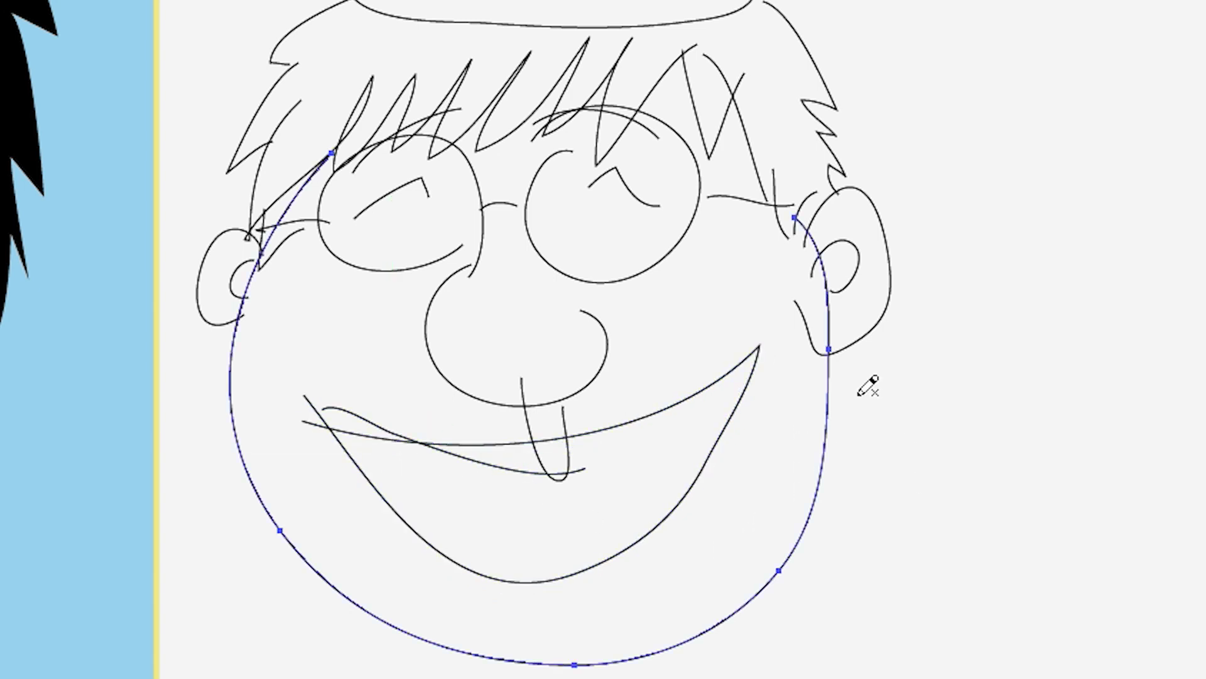
{"action": "key", "text": "n"}
{"action": "left_click_drag", "start_coordinate": [831, 342], "coordinate": [797, 490]}
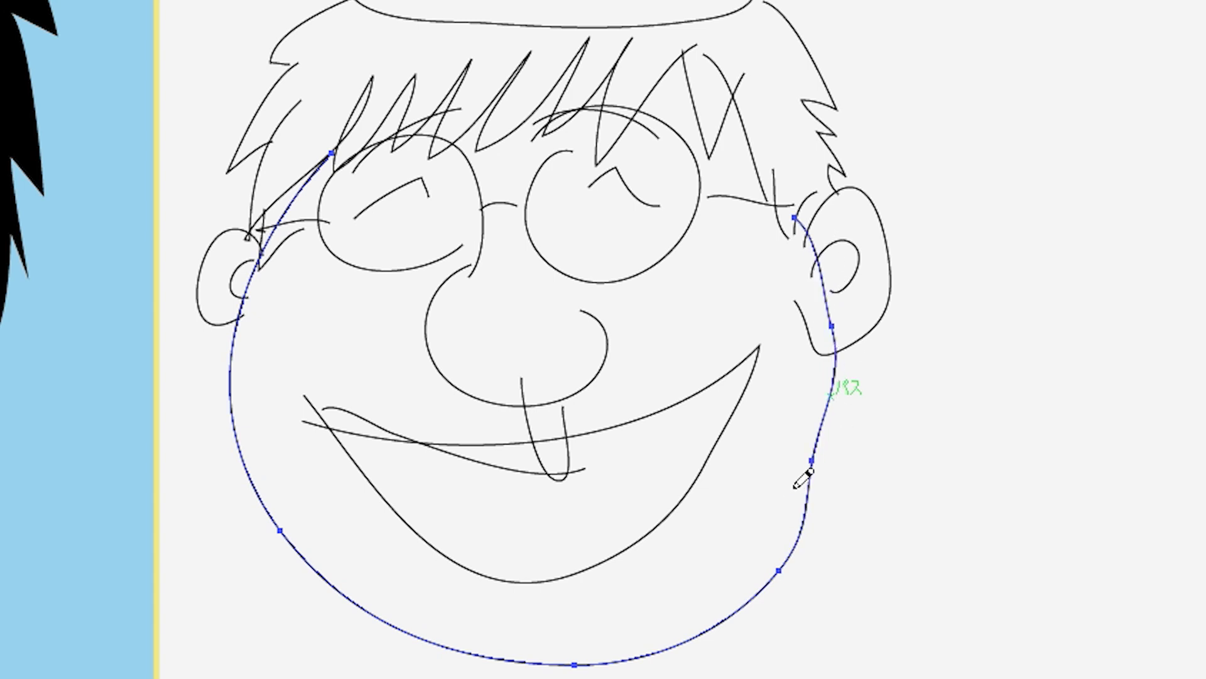
{"action": "key", "text": "ctrl+z"}
{"action": "left_click_drag", "start_coordinate": [829, 346], "coordinate": [808, 493]}
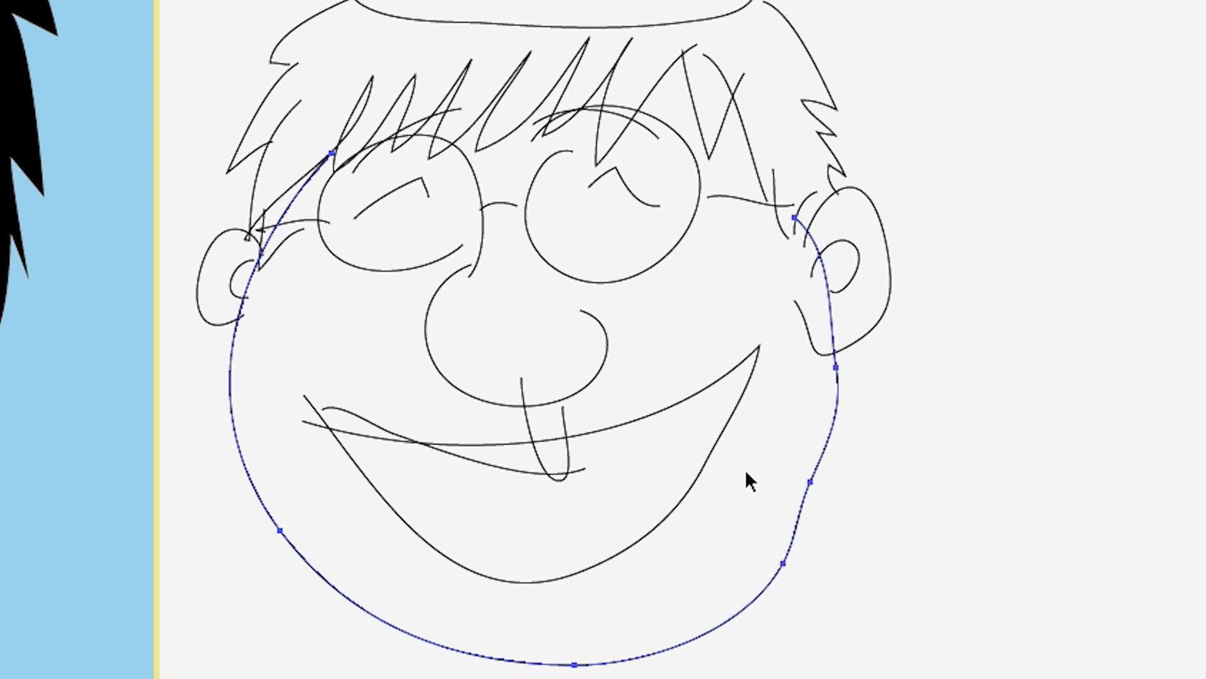
{"action": "key", "text": "ctrl+z"}
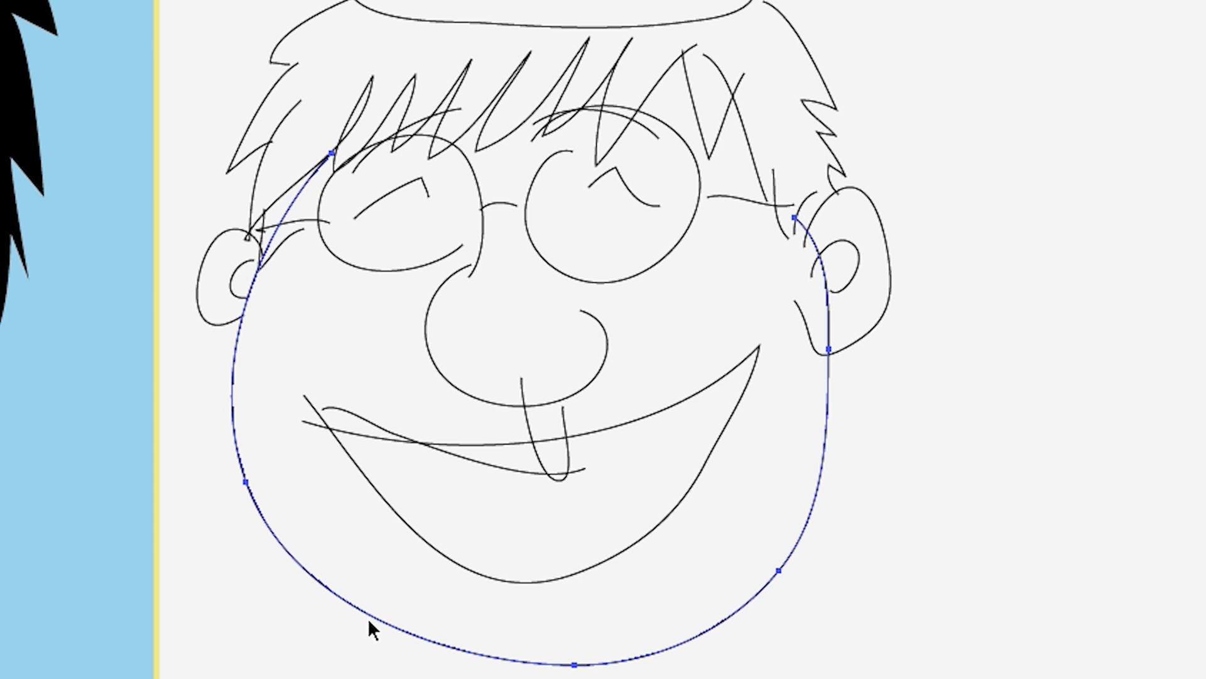
{"action": "key", "text": "ctrl+shift+a"}
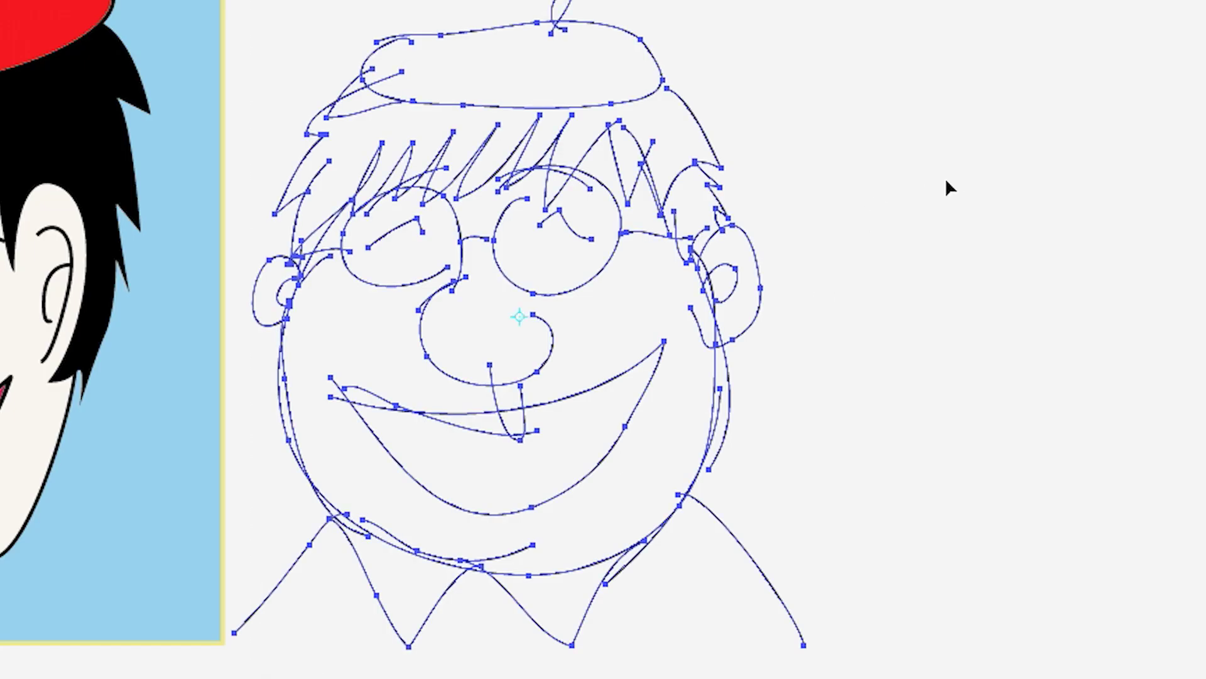
- Scale the sketch narrower horizontally, then stretch it back wider
{"action": "key", "text": "s"}
{"action": "left_click_drag", "start_coordinate": [949, 187], "coordinate": [927, 225]}
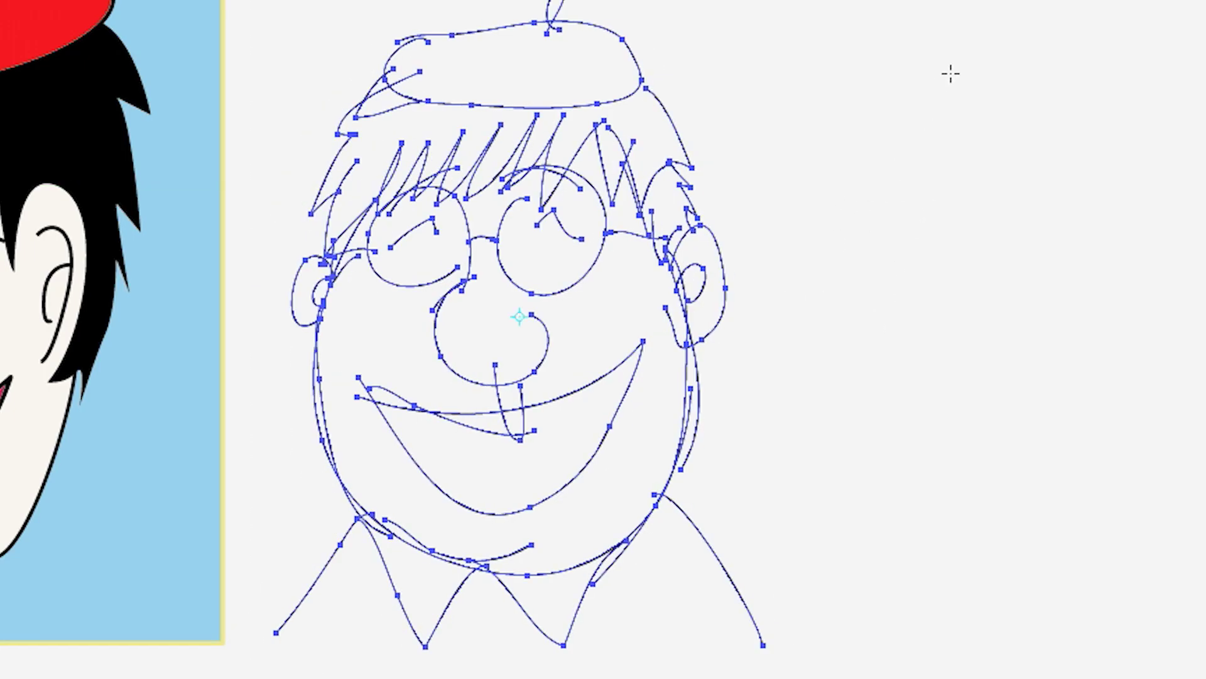
{"action": "left_click_drag", "start_coordinate": [921, 145], "coordinate": [940, 162]}
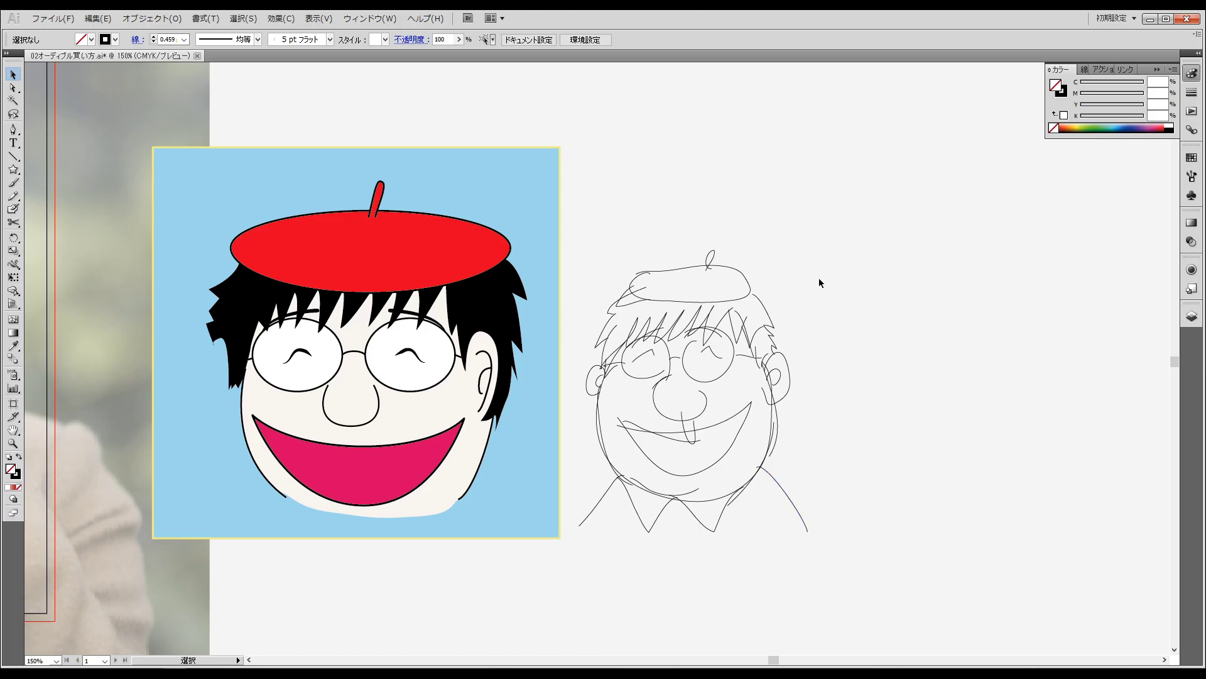
- Give every path of the sketch a 0.5 stroke weight
{"action": "left_click_drag", "start_coordinate": [816, 237], "coordinate": [597, 533]}
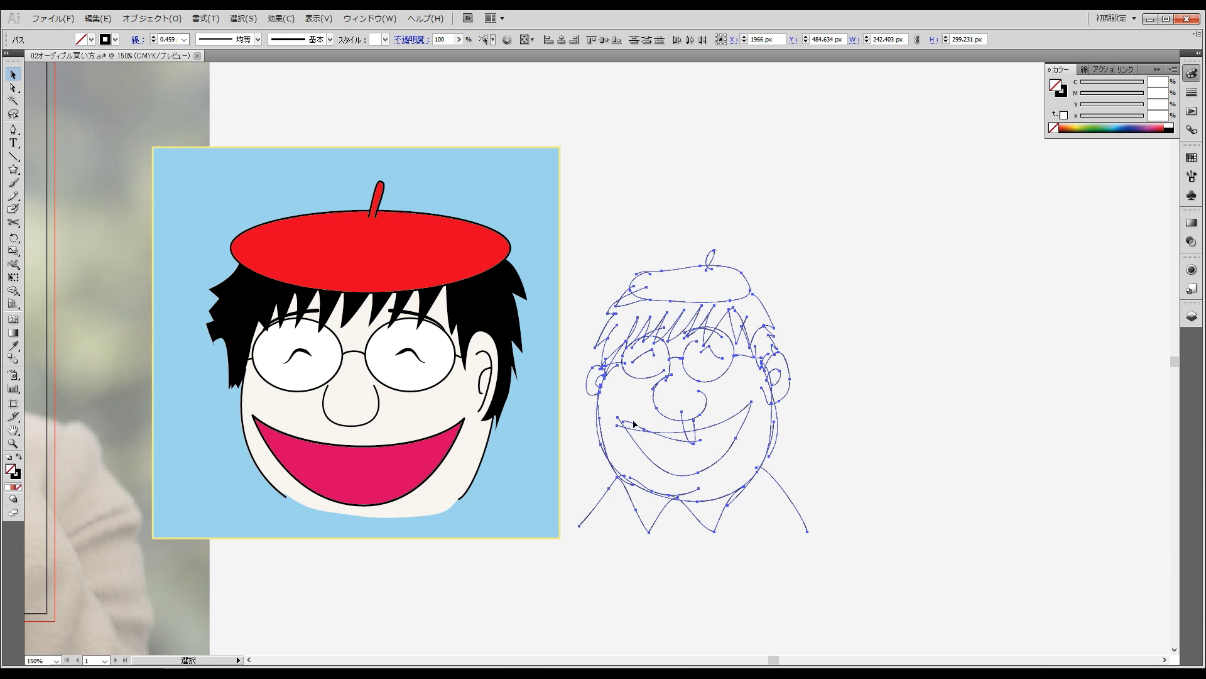
{"action": "left_click", "coordinate": [174, 39]}
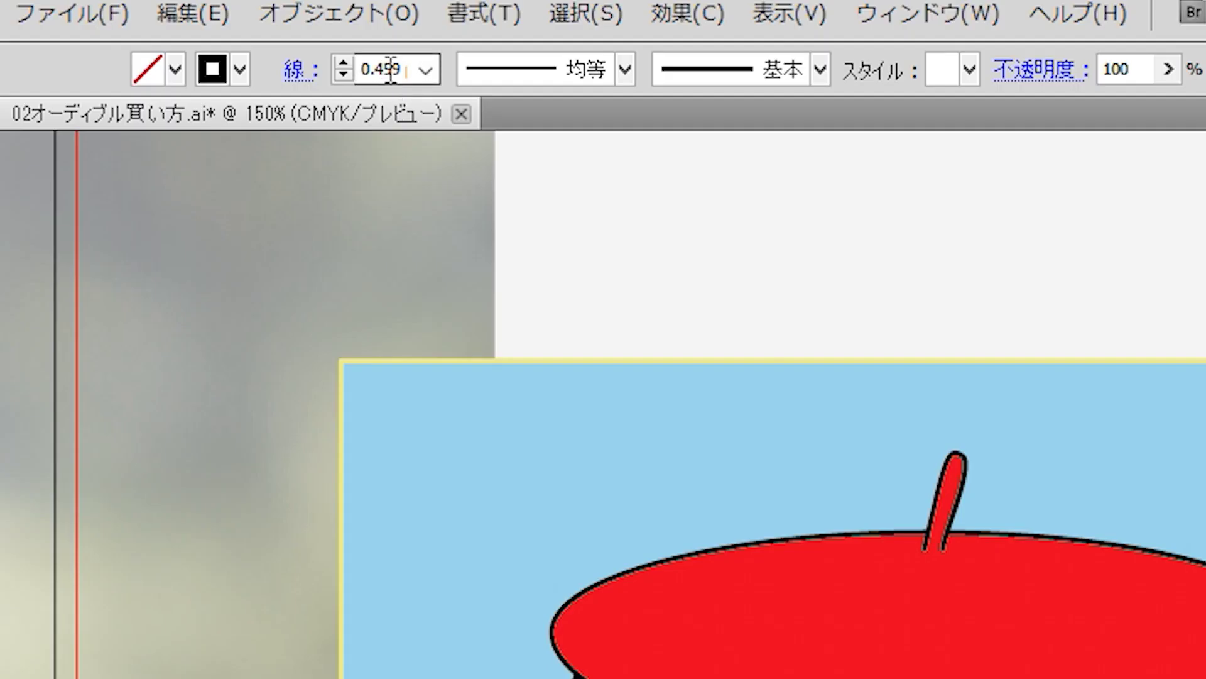
{"action": "double_click", "coordinate": [391, 69]}
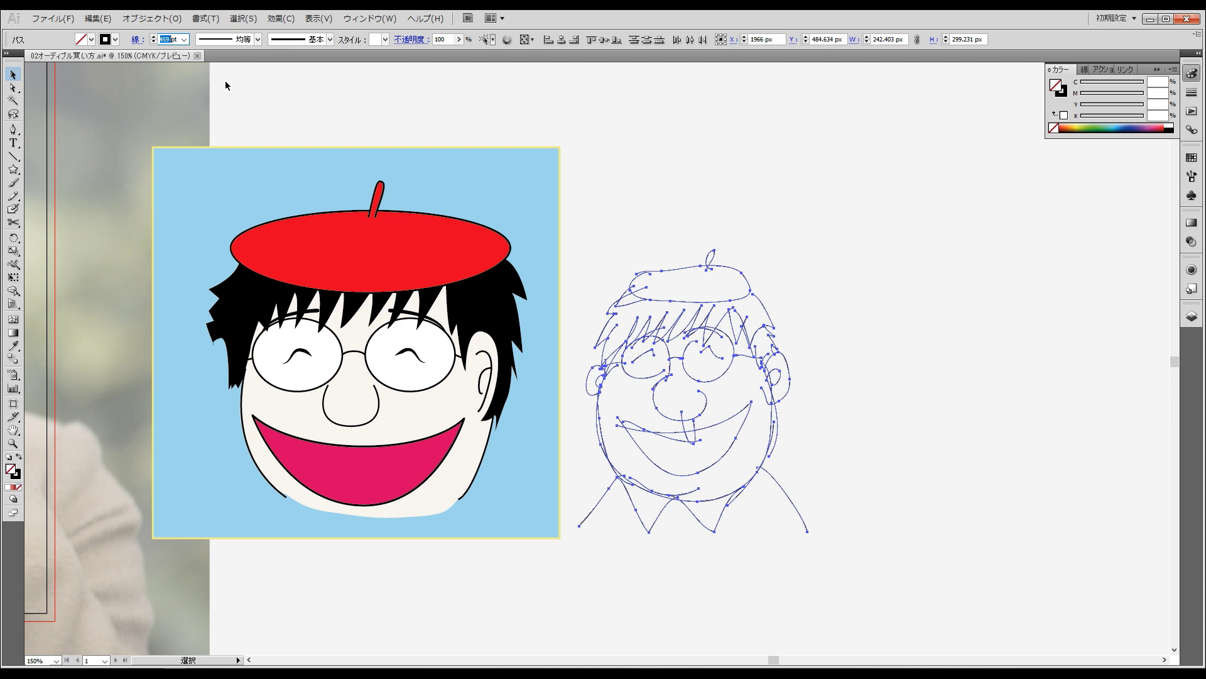
{"action": "type", "text": "0.5"}
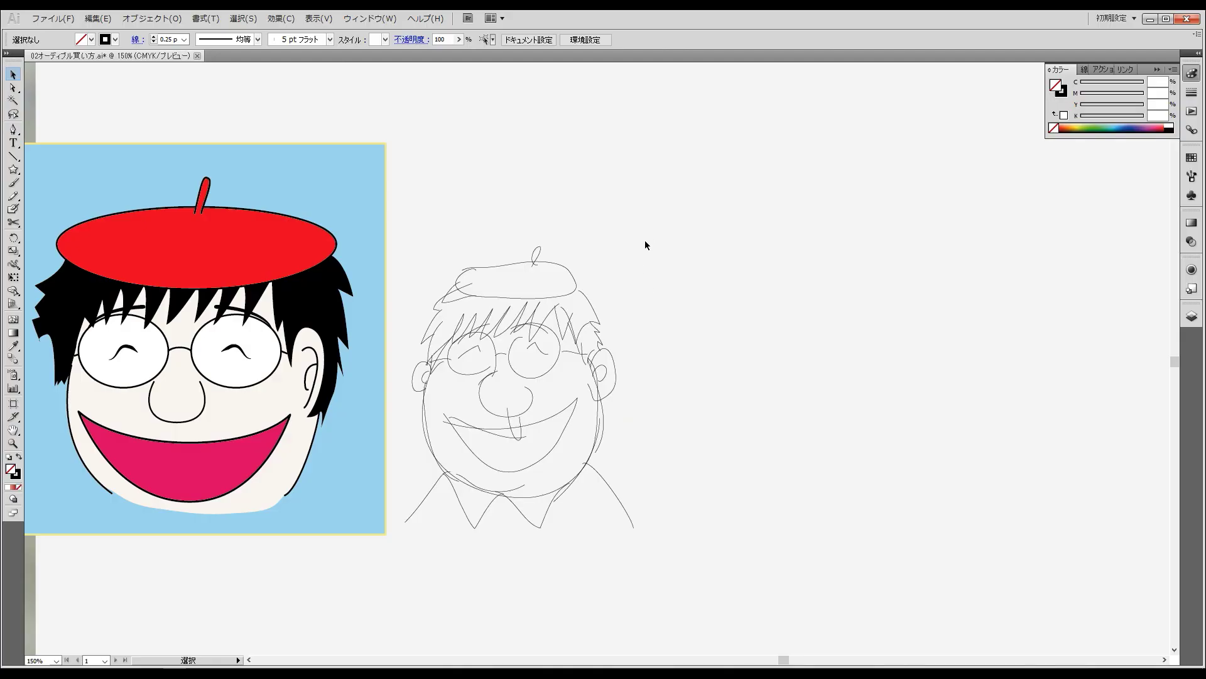
- Group all the sketch paths with Ctrl+G and reselect the group
{"action": "left_click_drag", "start_coordinate": [656, 235], "coordinate": [417, 574]}
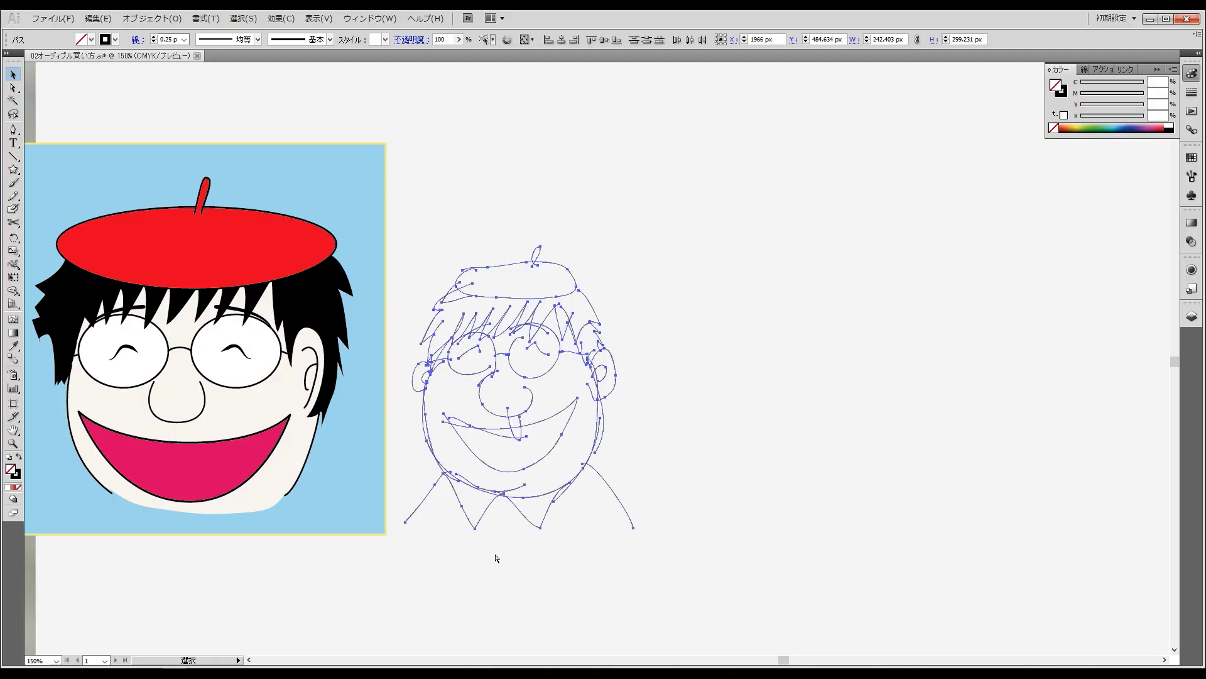
{"action": "key", "text": "ctrl+g"}
{"action": "left_click", "coordinate": [656, 400]}
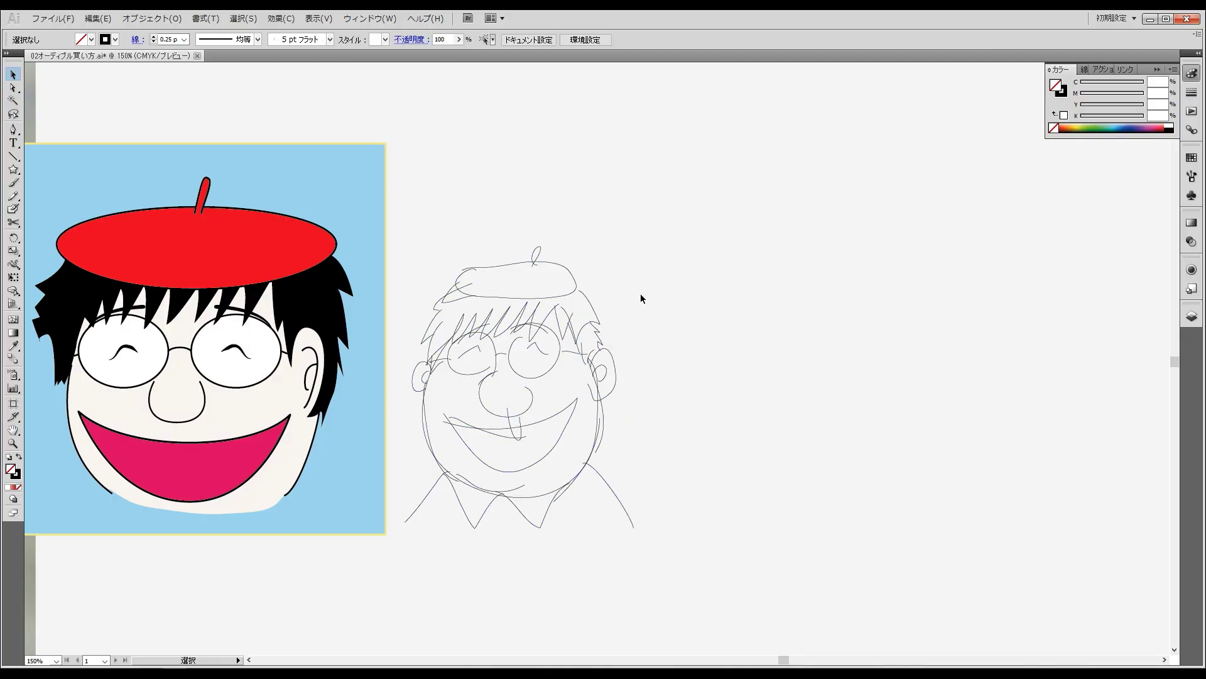
{"action": "left_click_drag", "start_coordinate": [675, 220], "coordinate": [434, 573]}
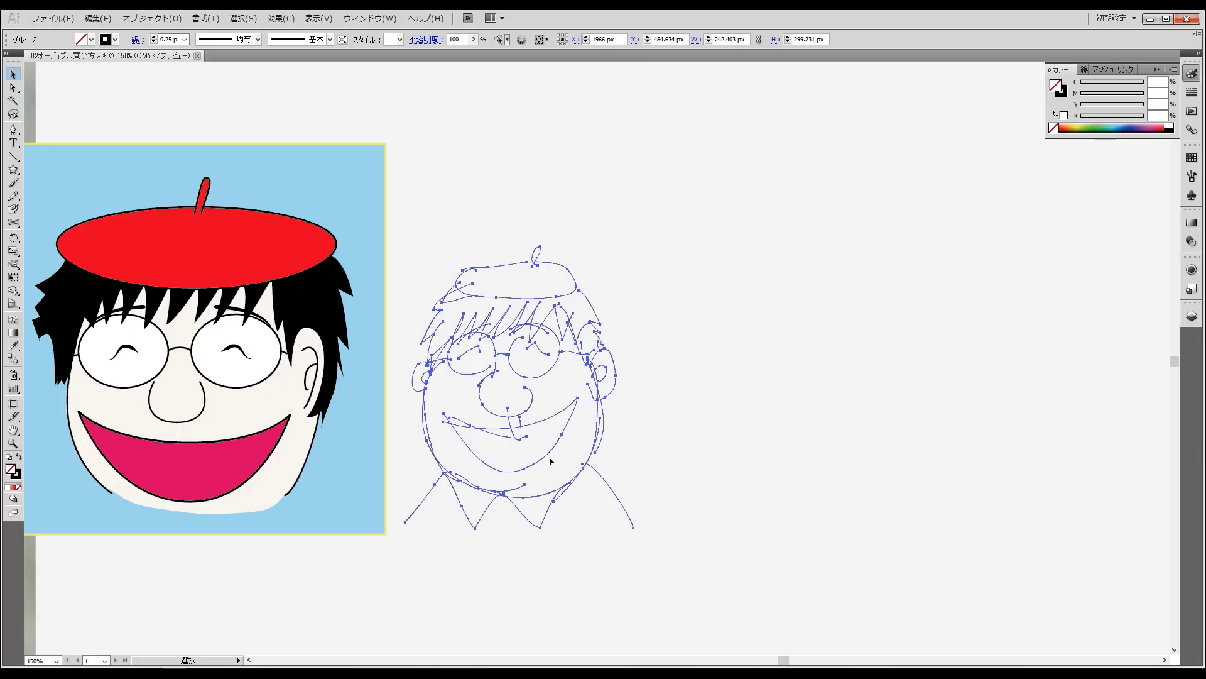
- Rasterize the sketch group with Grayscale colour model instead of CMYK at 300 ppi
{"action": "left_click", "coordinate": [151, 18]}
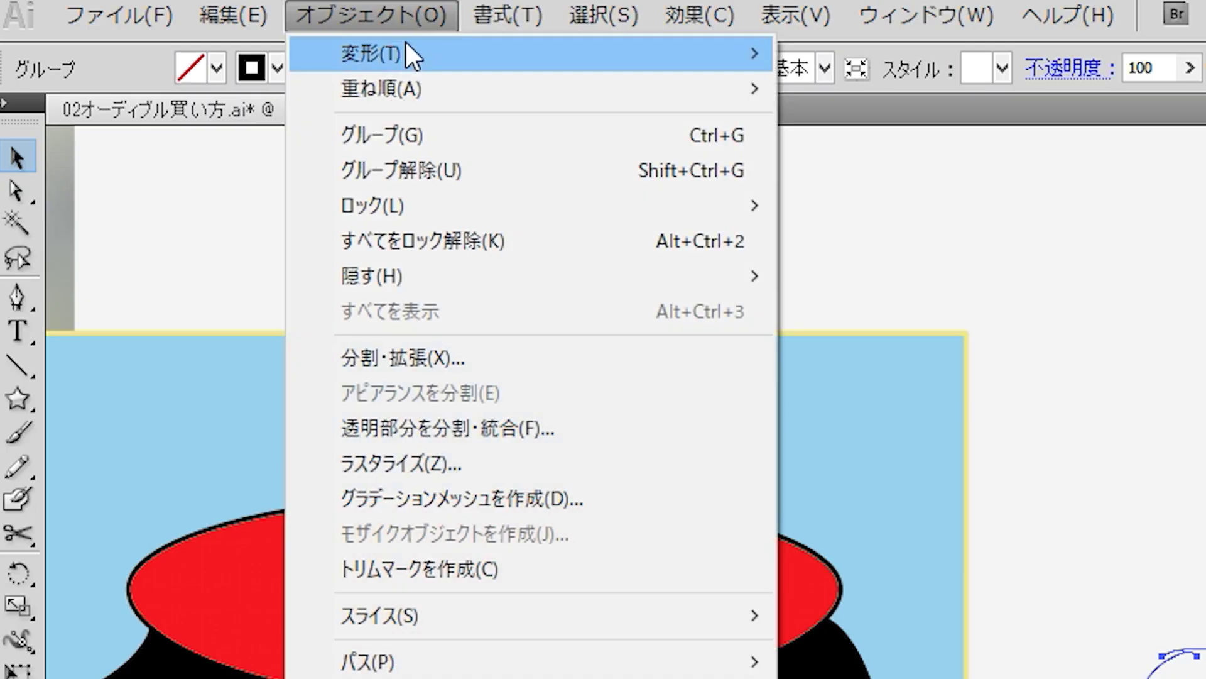
{"action": "left_click", "coordinate": [451, 455]}
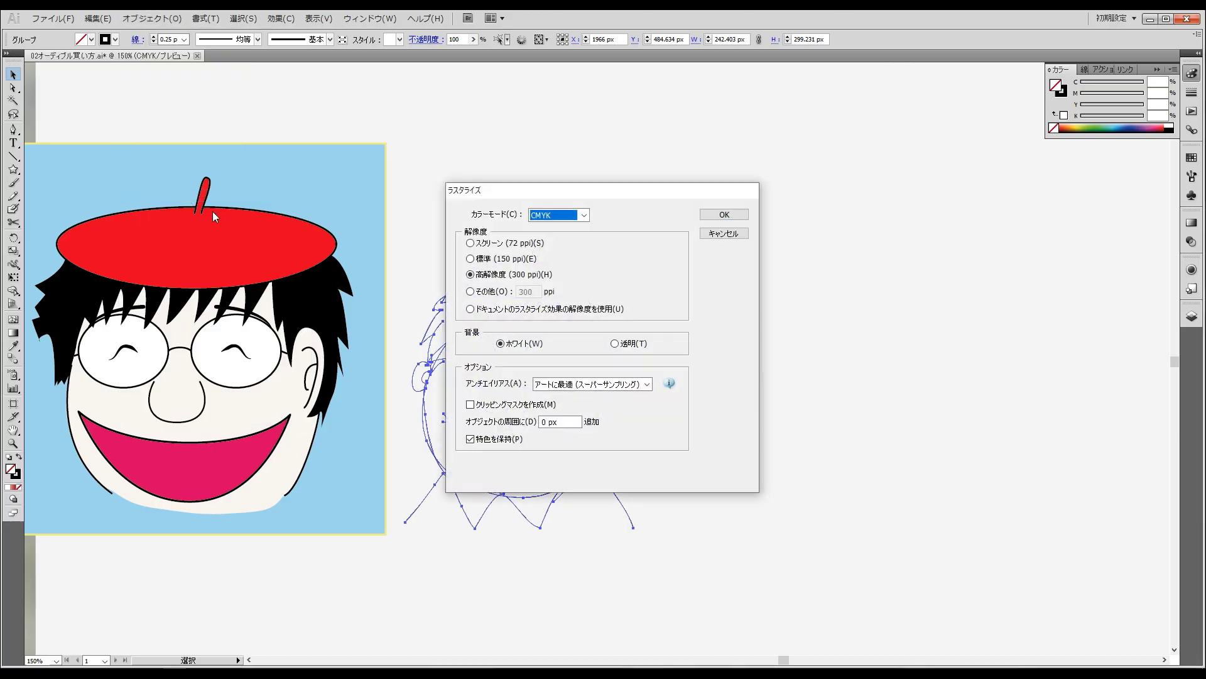
{"action": "left_click_drag", "start_coordinate": [608, 196], "coordinate": [822, 100]}
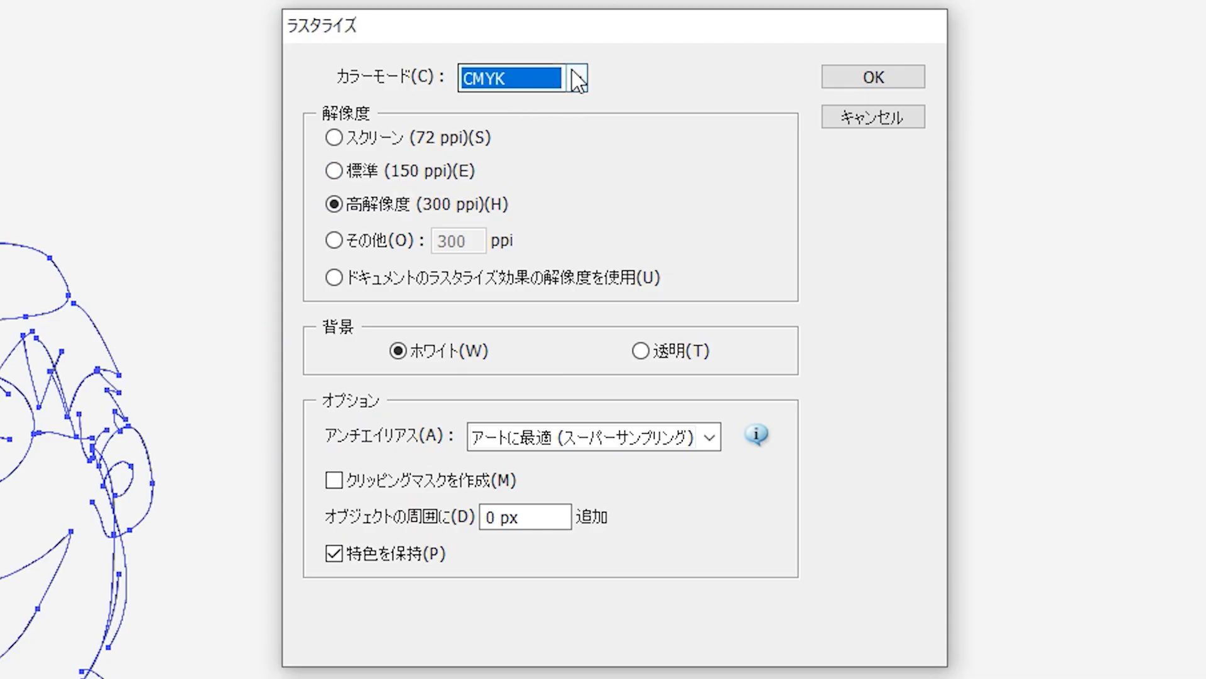
{"action": "left_click", "coordinate": [575, 78]}
{"action": "left_click", "coordinate": [540, 129]}
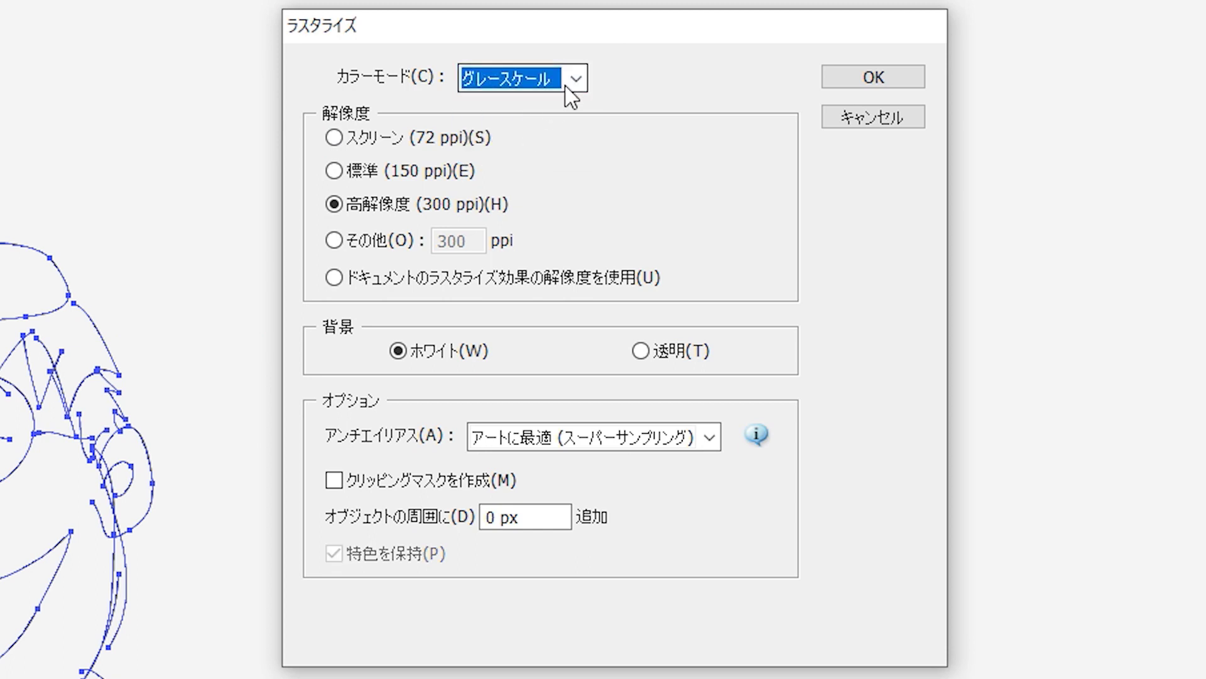
{"action": "left_click", "coordinate": [567, 88]}
{"action": "left_click", "coordinate": [542, 135]}
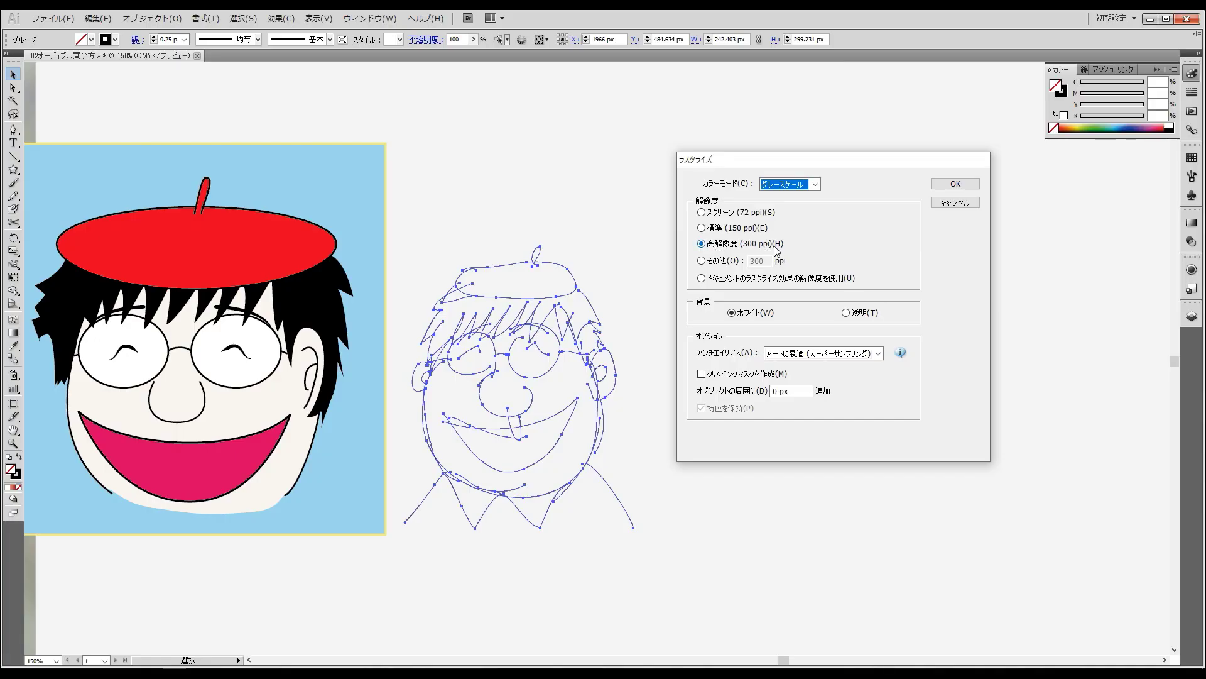
{"action": "left_click", "coordinate": [954, 184]}
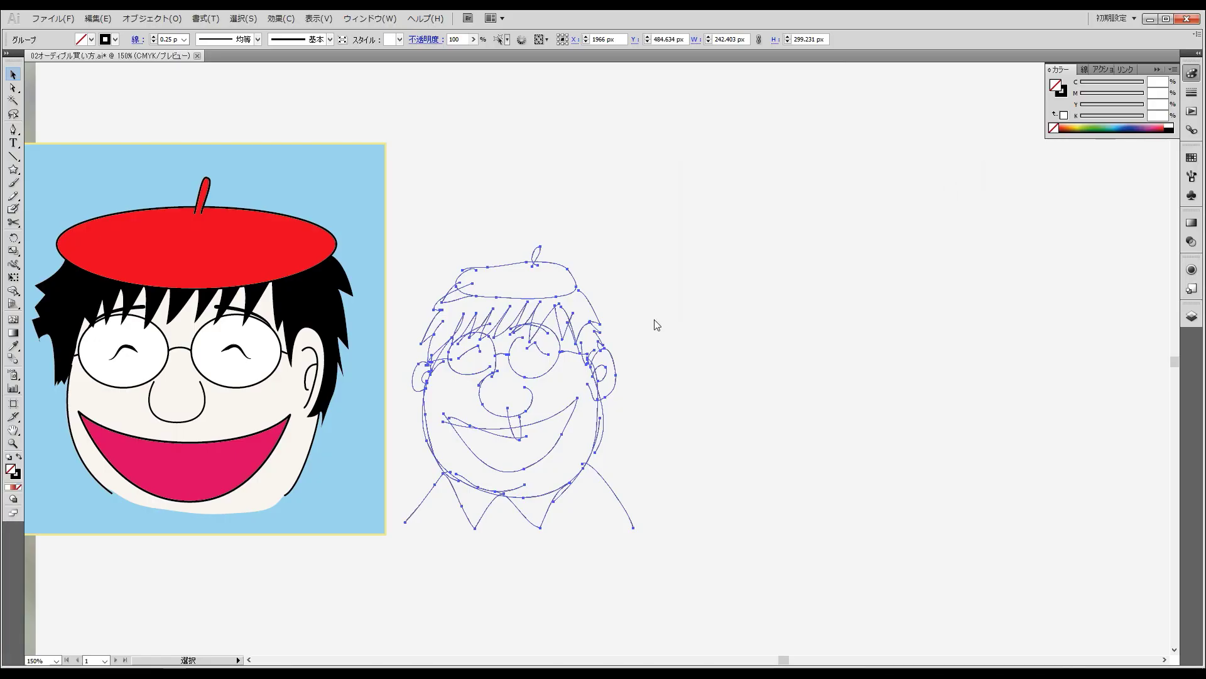
- Pan and zoom to the rasterized sketch image and reselect it
{"action": "left_click", "coordinate": [685, 314]}
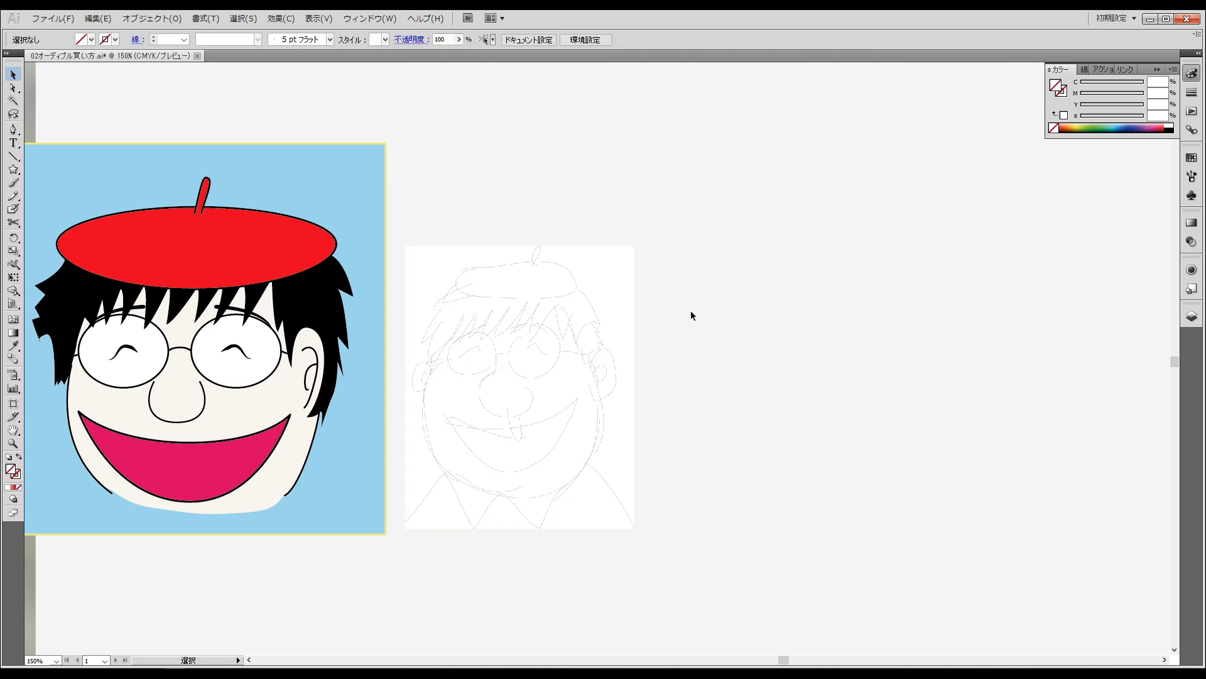
{"action": "left_click_drag", "start_coordinate": [691, 310], "coordinate": [738, 304]}
{"action": "scroll", "coordinate": [660, 384], "scroll_direction": "up", "scroll_amount": 3}
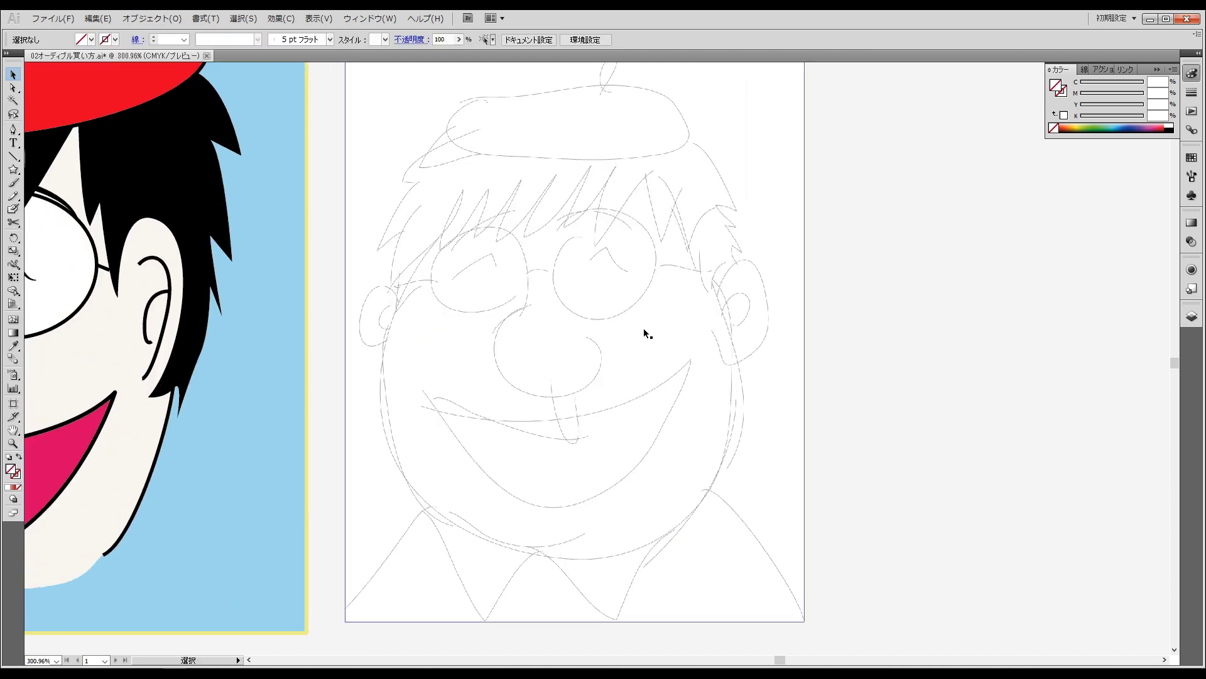
{"action": "scroll", "coordinate": [691, 384], "scroll_direction": "down", "scroll_amount": 2}
{"action": "scroll", "coordinate": [629, 345], "scroll_direction": "down", "scroll_amount": 1}
{"action": "left_click", "coordinate": [603, 327]}
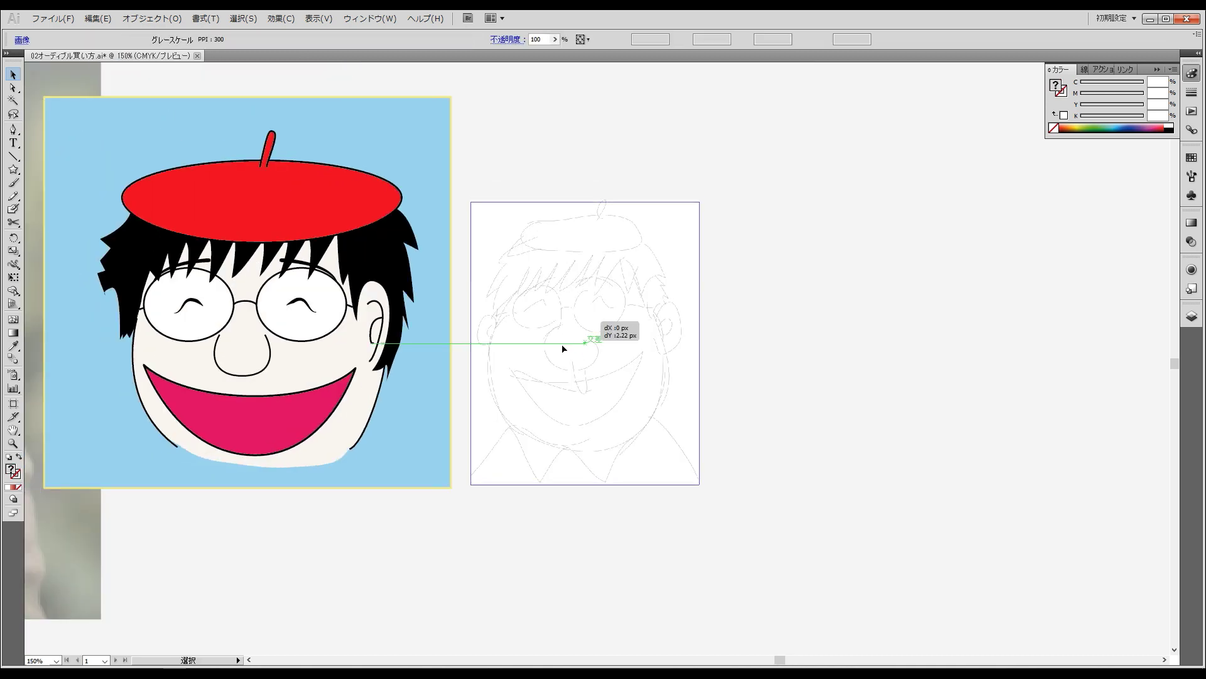
- Set Dim Images to 30% in layer 00's Layer Options
{"action": "left_click", "coordinate": [1192, 316]}
{"action": "double_click", "coordinate": [1091, 365]}
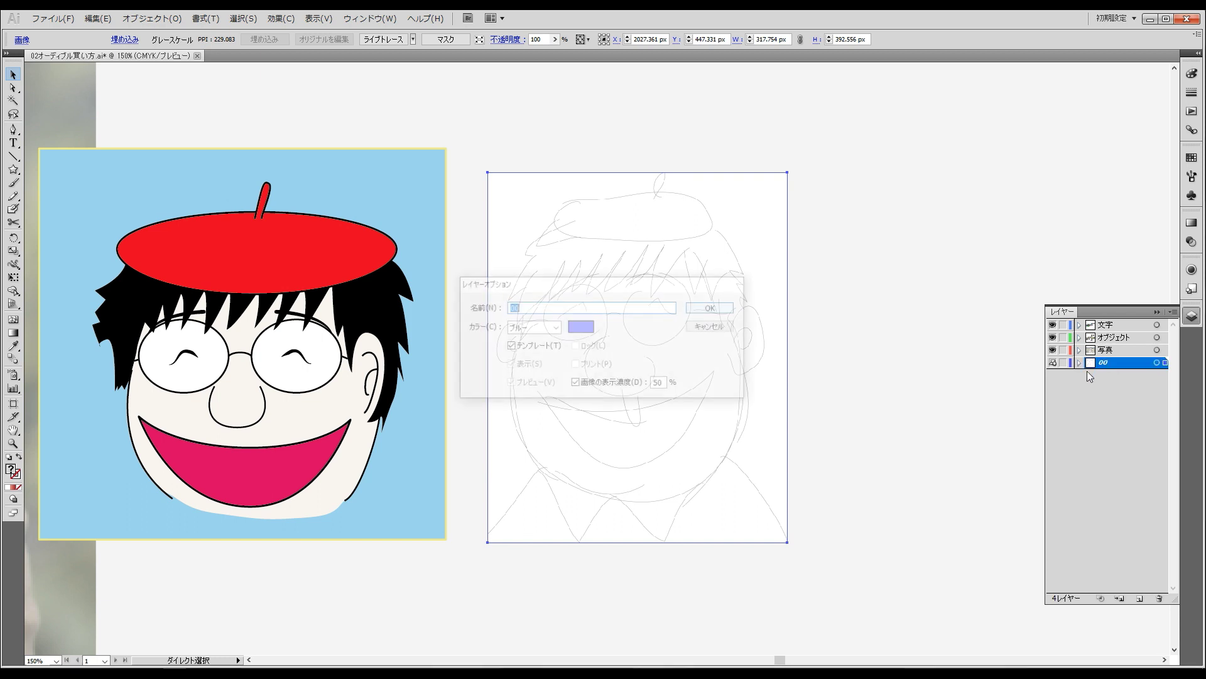
{"action": "left_click_drag", "start_coordinate": [549, 291], "coordinate": [894, 174]}
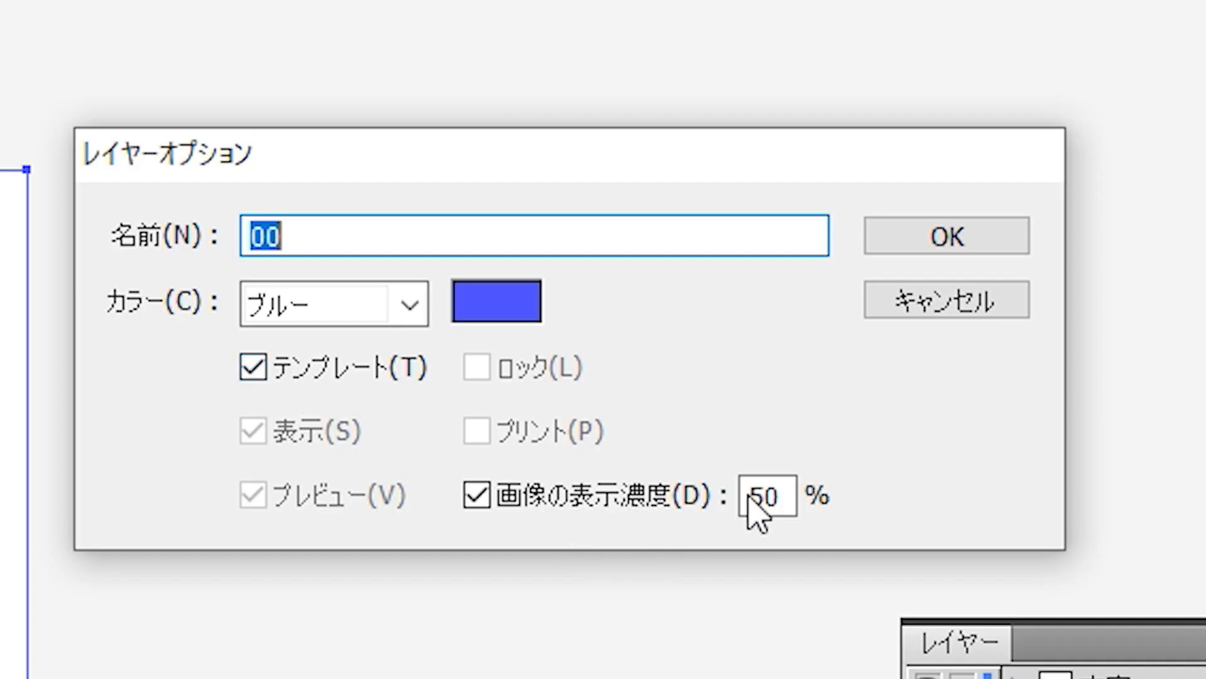
{"action": "left_click_drag", "start_coordinate": [772, 496], "coordinate": [706, 474]}
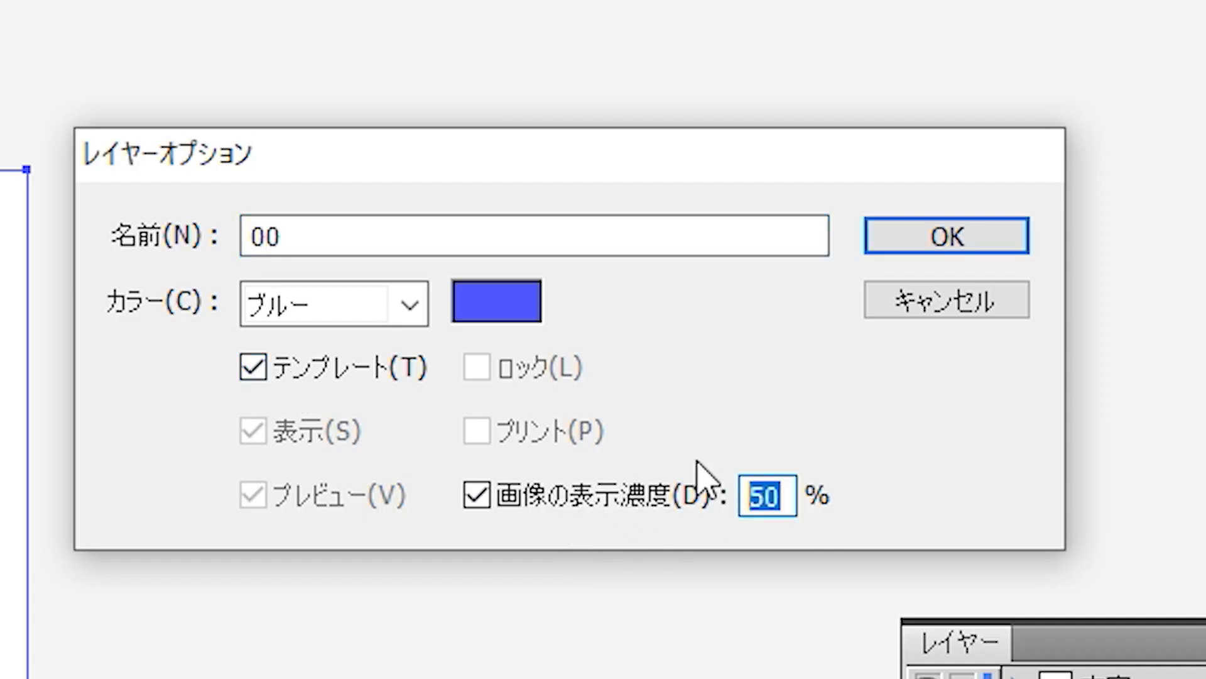
{"action": "type", "text": "30"}
{"action": "key", "text": "Return"}
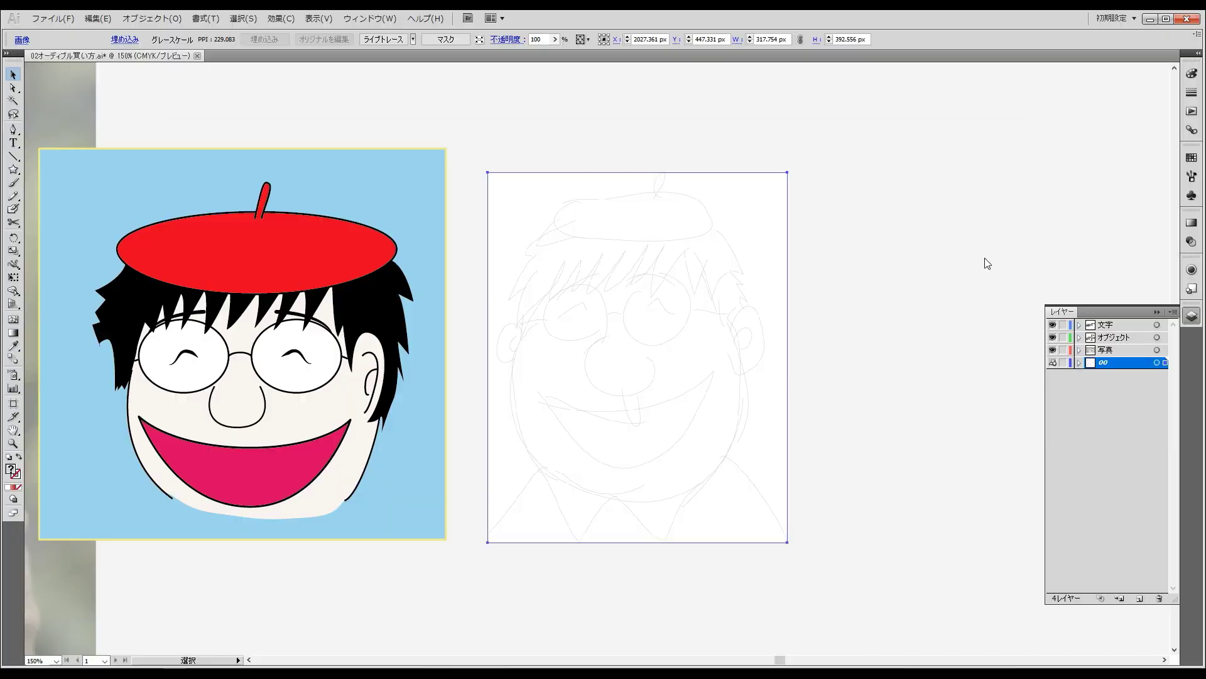
- Bring the cartoon into view, make the オブジェクト layer active, and zoom in on its eyes
{"action": "left_click_drag", "start_coordinate": [855, 313], "coordinate": [567, 322]}
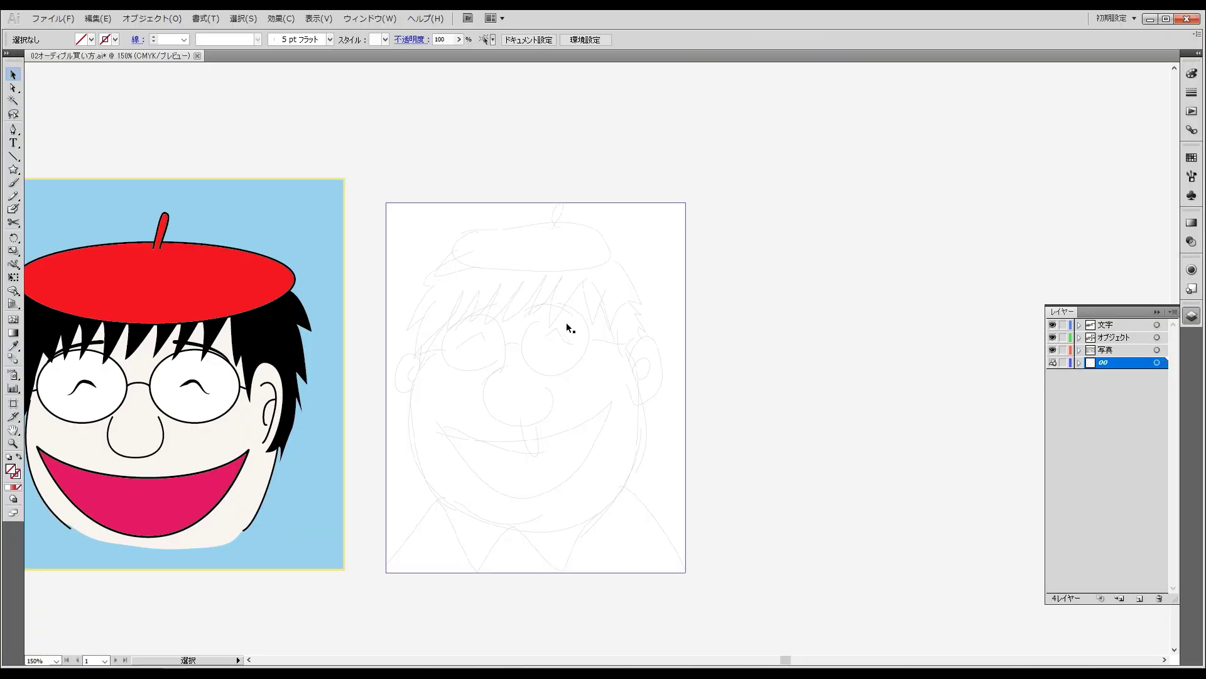
{"action": "left_click_drag", "start_coordinate": [574, 383], "coordinate": [794, 407]}
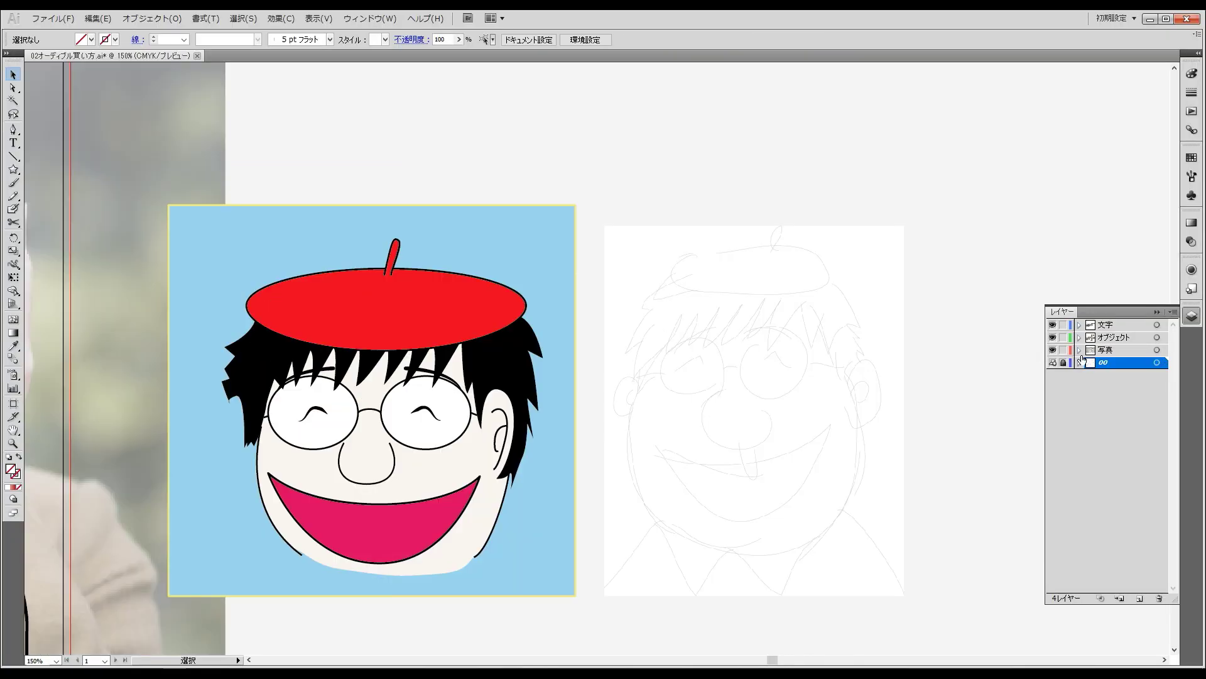
{"action": "left_click", "coordinate": [1106, 356]}
{"action": "left_click_drag", "start_coordinate": [575, 281], "coordinate": [431, 281]}
{"action": "scroll", "coordinate": [431, 281], "scroll_direction": "up", "scroll_amount": 3}
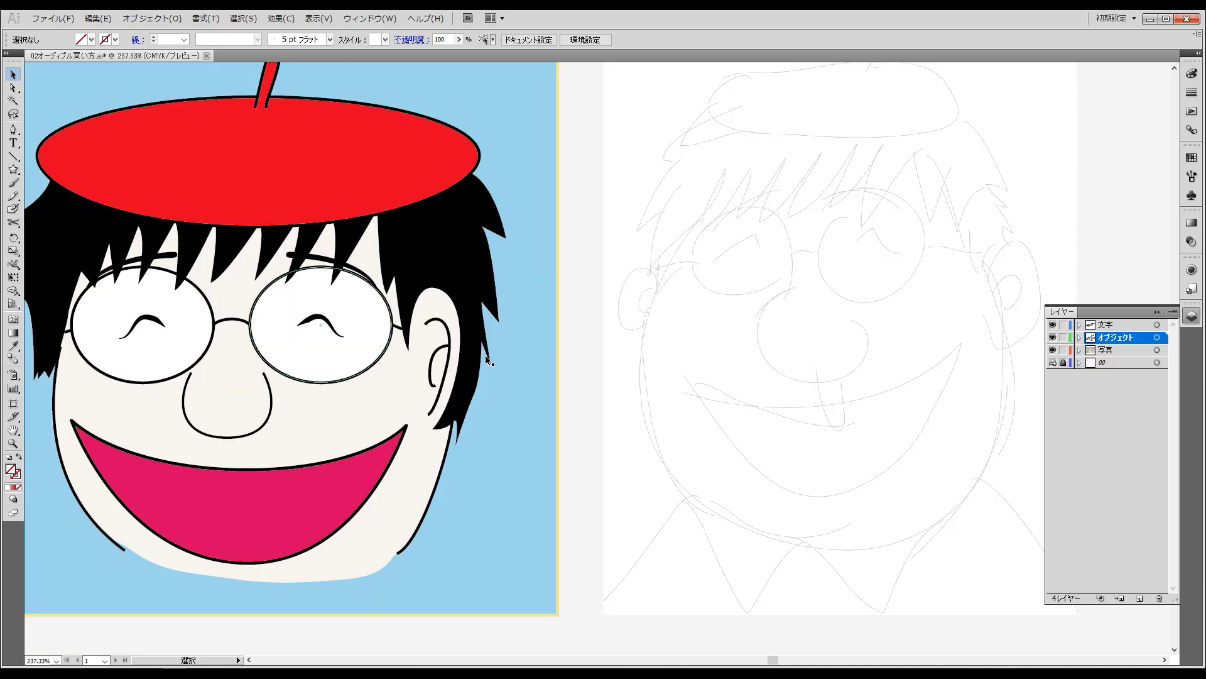
{"action": "mouse_move", "coordinate": [485, 356]}
{"action": "left_mouse_down"}
{"action": "mouse_move", "coordinate": [371, 345]}
{"action": "mouse_move", "coordinate": [460, 347]}
{"action": "mouse_move", "coordinate": [658, 320]}
{"action": "mouse_move", "coordinate": [759, 251]}
{"action": "left_mouse_up"}
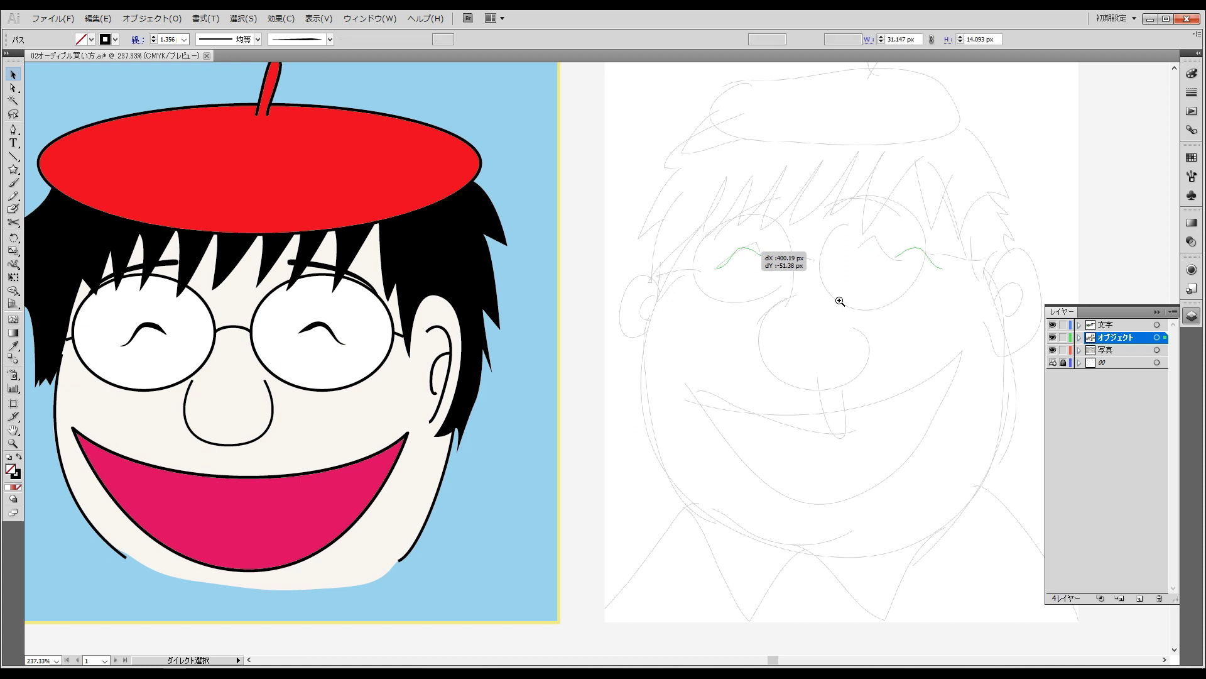
- Copy the cartoon's closed-eye arcs onto the sketch and position them
{"action": "mouse_move", "coordinate": [933, 284]}
{"action": "left_mouse_down"}
{"action": "mouse_move", "coordinate": [710, 316]}
{"action": "mouse_move", "coordinate": [654, 277]}
{"action": "left_mouse_up"}
{"action": "left_click", "coordinate": [710, 316]}
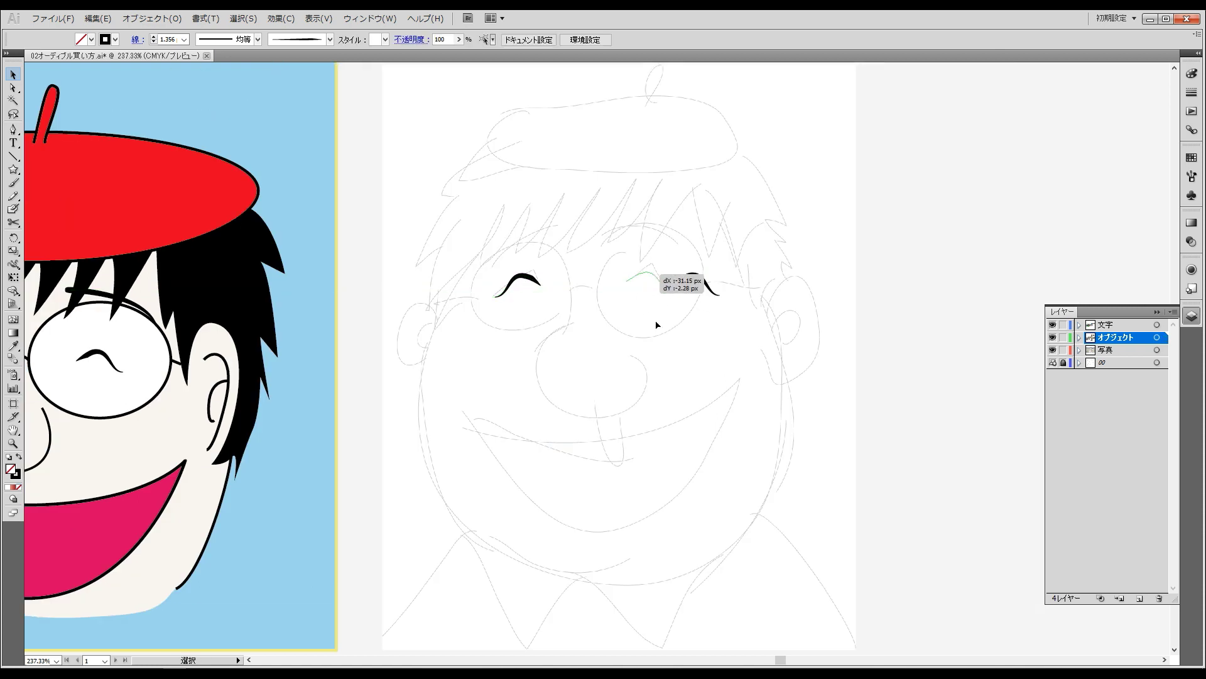
{"action": "mouse_move", "coordinate": [612, 325]}
{"action": "left_mouse_down"}
{"action": "mouse_move", "coordinate": [602, 345]}
{"action": "mouse_move", "coordinate": [797, 263]}
{"action": "left_mouse_up"}
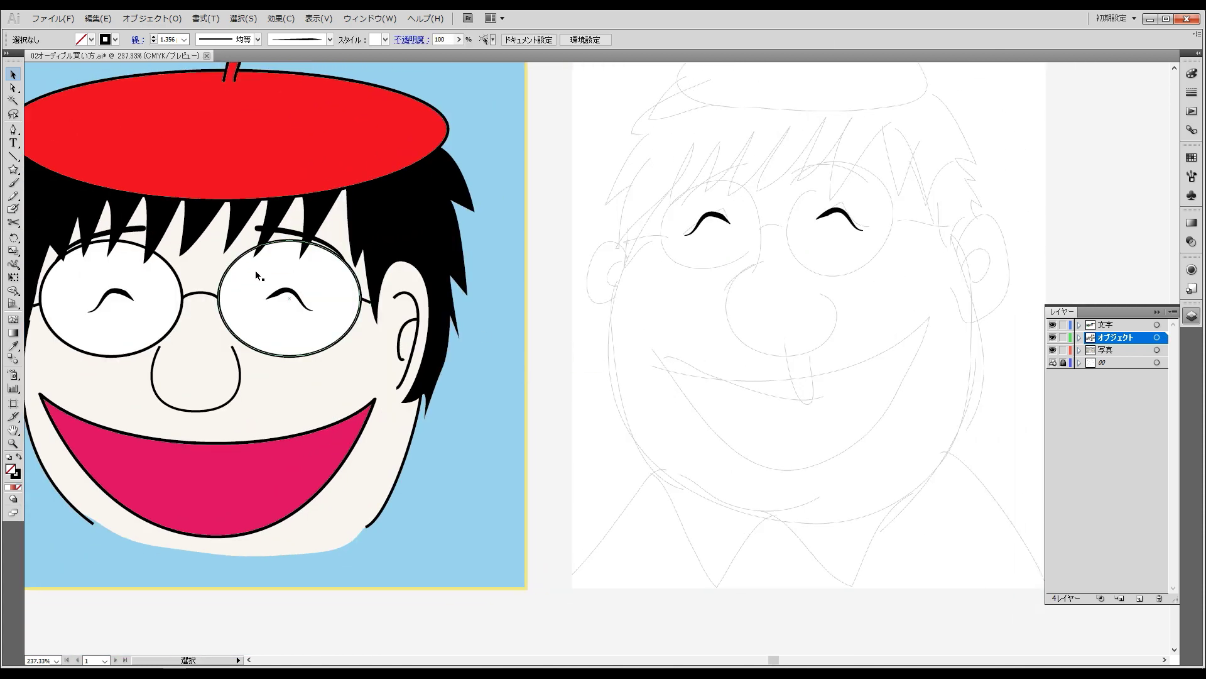
{"action": "key", "text": "ctrl+shift+a"}
- Place eyebrow copies over both sketch eyes, then zoom out to show both faces
{"action": "left_click_drag", "start_coordinate": [277, 228], "coordinate": [836, 182]}
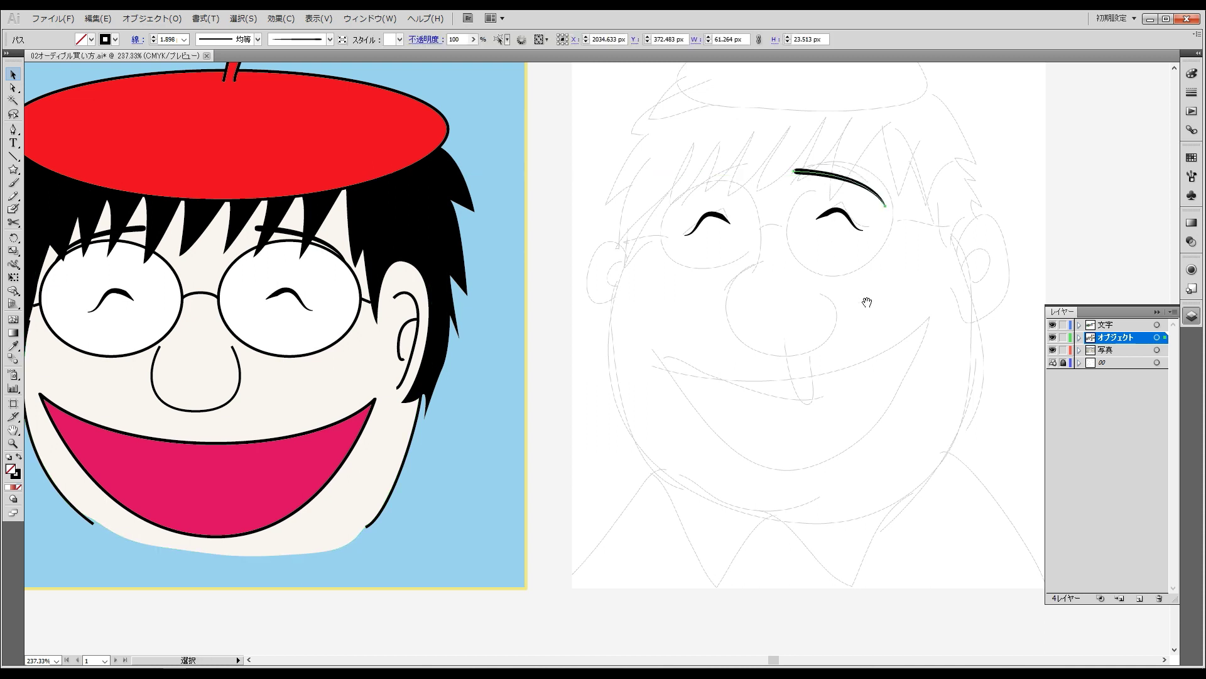
{"action": "mouse_move", "coordinate": [862, 229]}
{"action": "left_mouse_down"}
{"action": "mouse_move", "coordinate": [585, 258]}
{"action": "mouse_move", "coordinate": [748, 258]}
{"action": "left_mouse_up"}
{"action": "left_click_drag", "start_coordinate": [798, 211], "coordinate": [657, 216]}
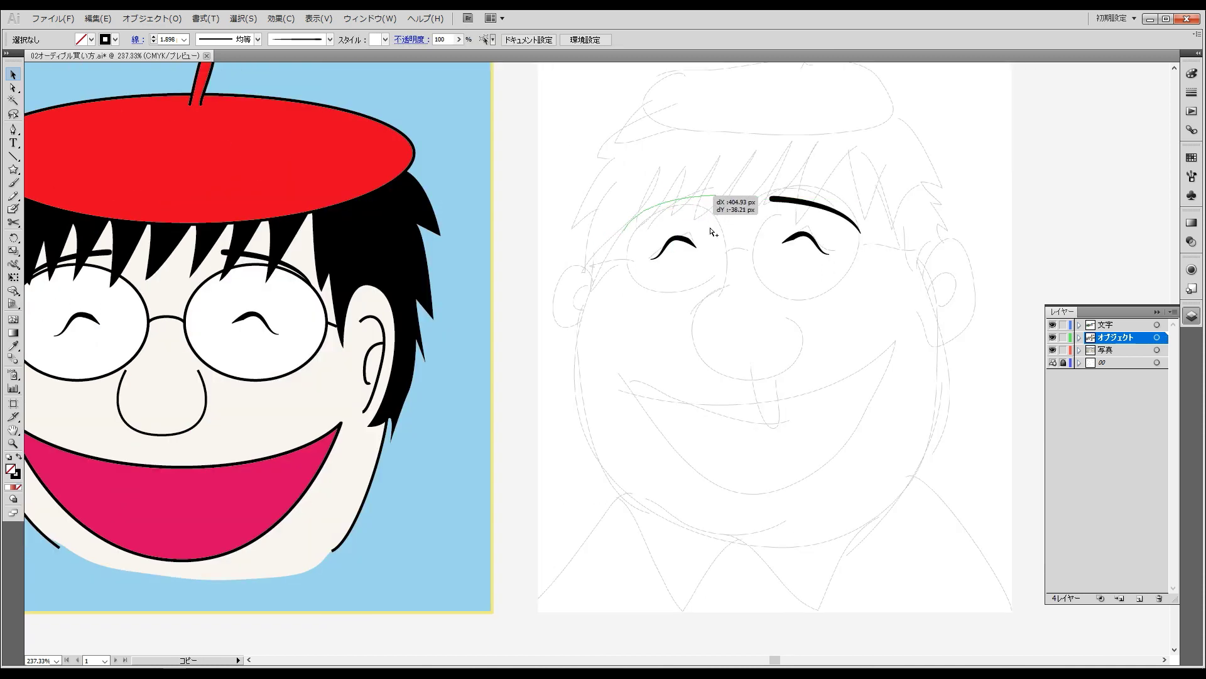
{"action": "key", "text": "ctrl+shift+a"}
{"action": "left_click_drag", "start_coordinate": [613, 301], "coordinate": [600, 303]}
{"action": "key", "text": "ctrl+minus"}
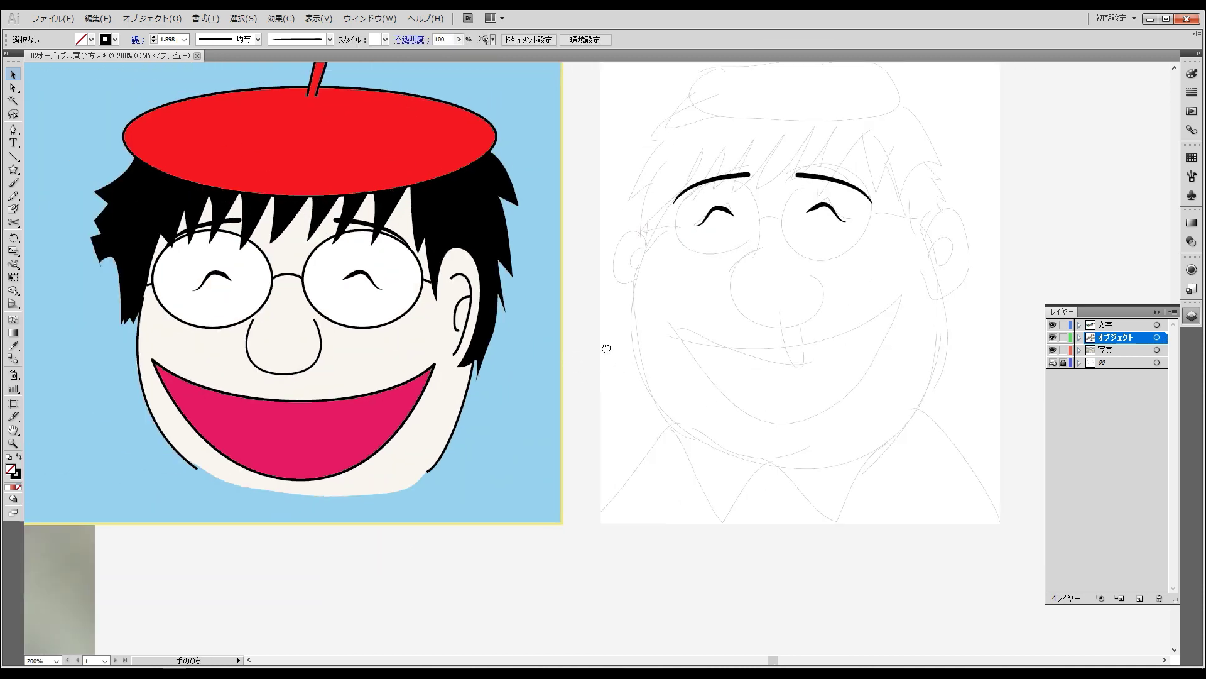
{"action": "left_click_drag", "start_coordinate": [606, 345], "coordinate": [404, 304]}
- Select the cartoon's glasses and isolate the small temple path beside the left lens
{"action": "left_click", "coordinate": [179, 276]}
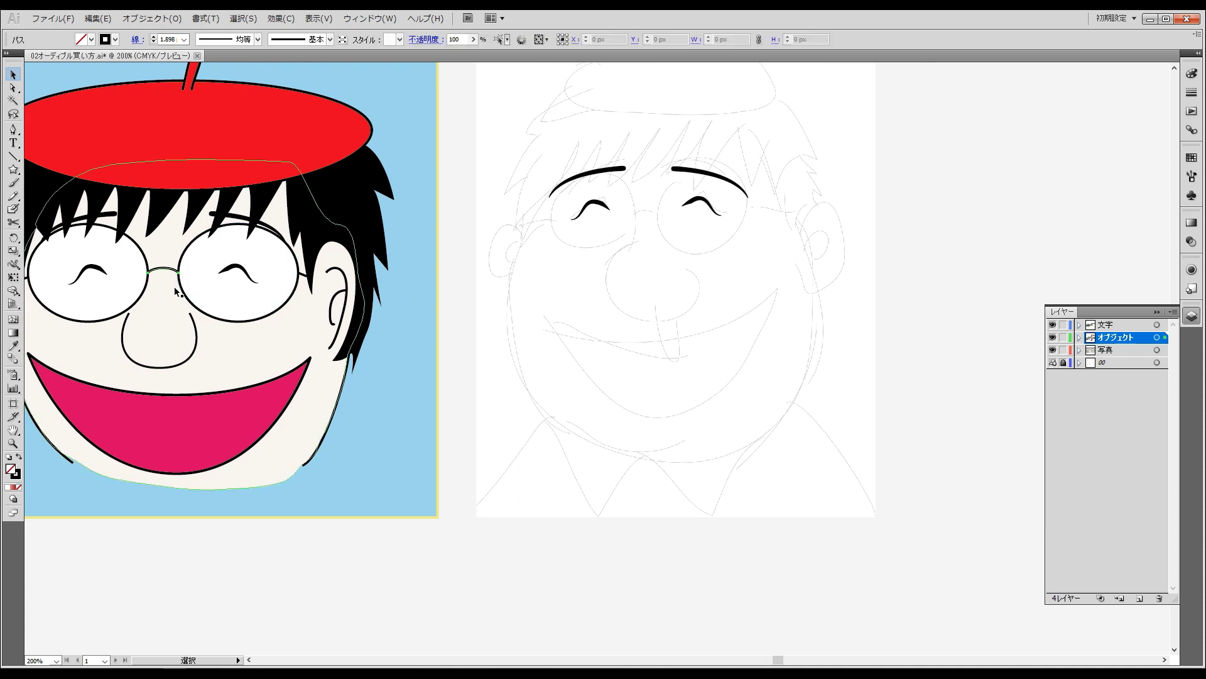
{"action": "left_click", "coordinate": [146, 289], "text": "shift"}
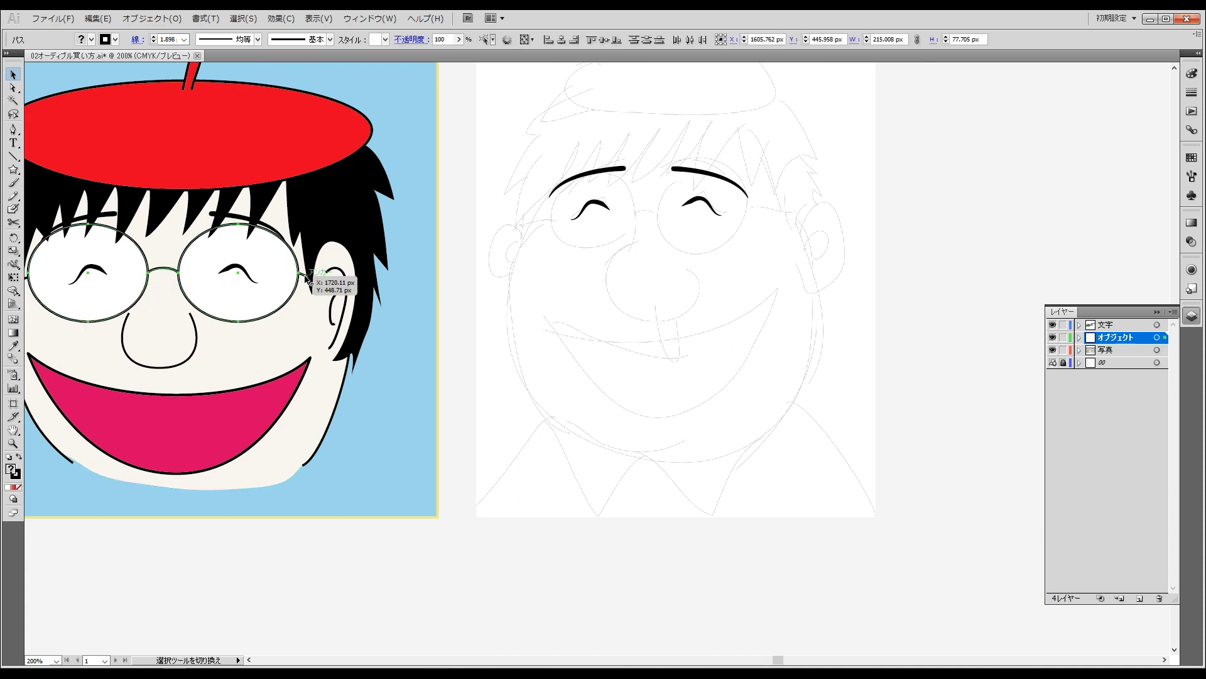
{"action": "left_click_drag", "start_coordinate": [147, 315], "coordinate": [331, 312]}
{"action": "left_click", "coordinate": [224, 289], "text": "shift"}
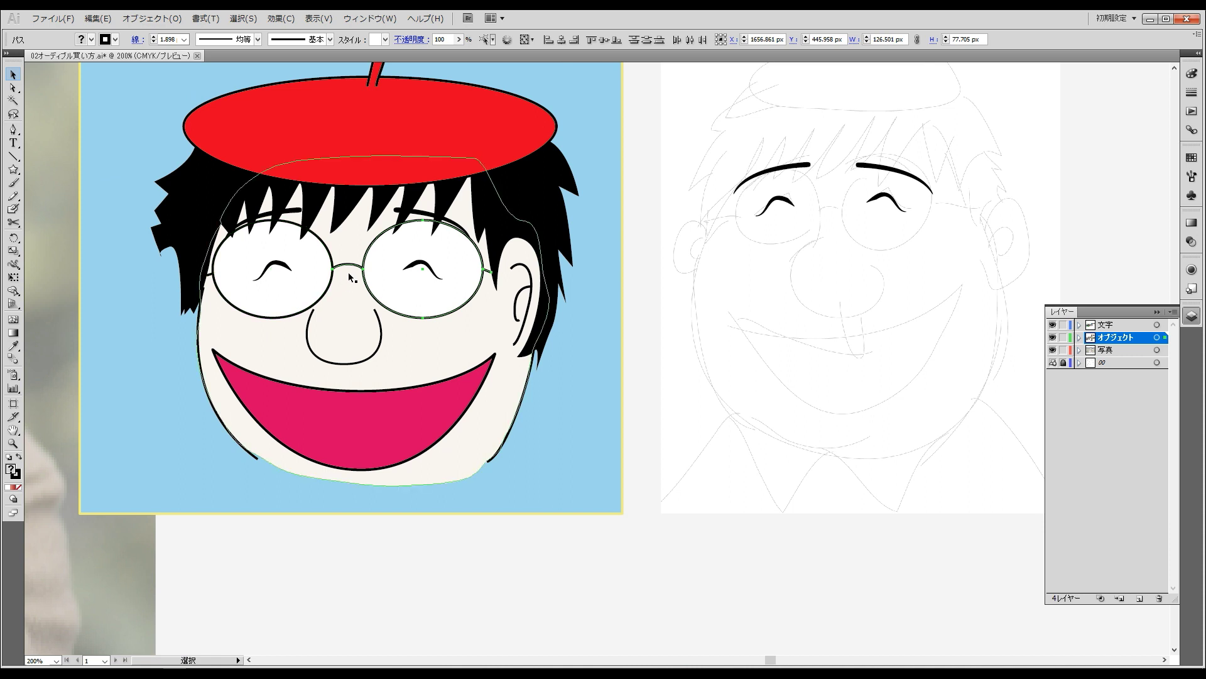
{"action": "double_click", "coordinate": [210, 274]}
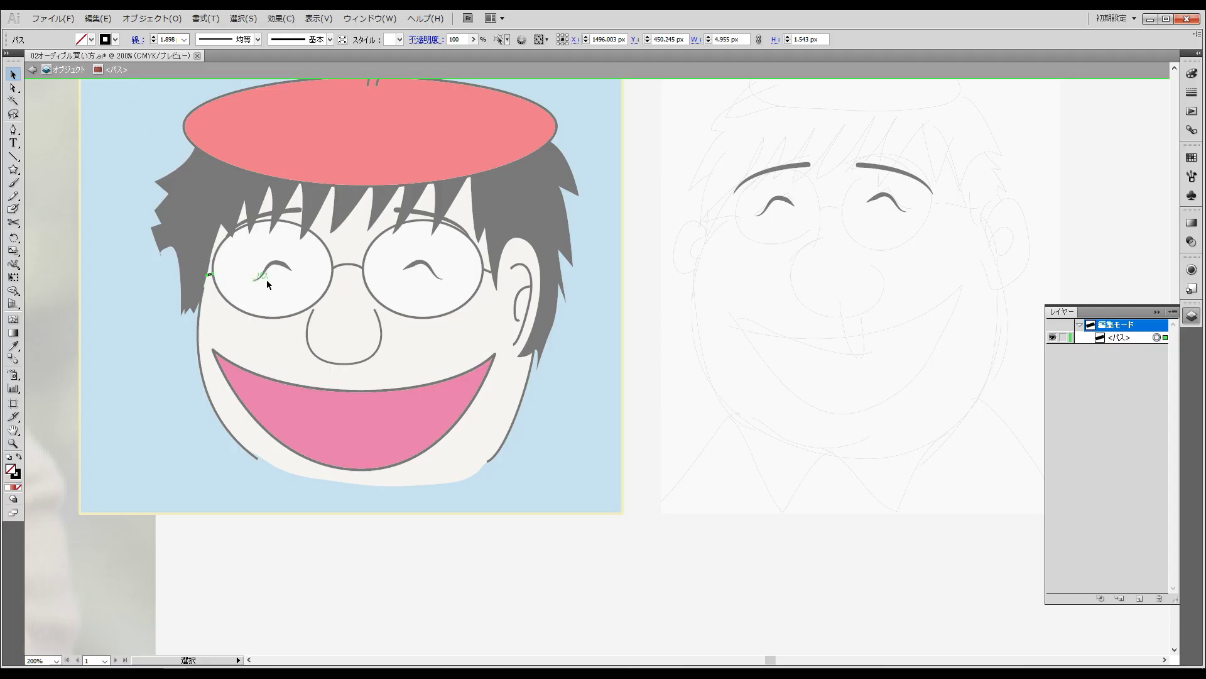
- Zoom into the left lens area, then back out to 200% showing the whole face
{"action": "left_click", "coordinate": [161, 387]}
{"action": "left_click_drag", "start_coordinate": [157, 227], "coordinate": [365, 408]}
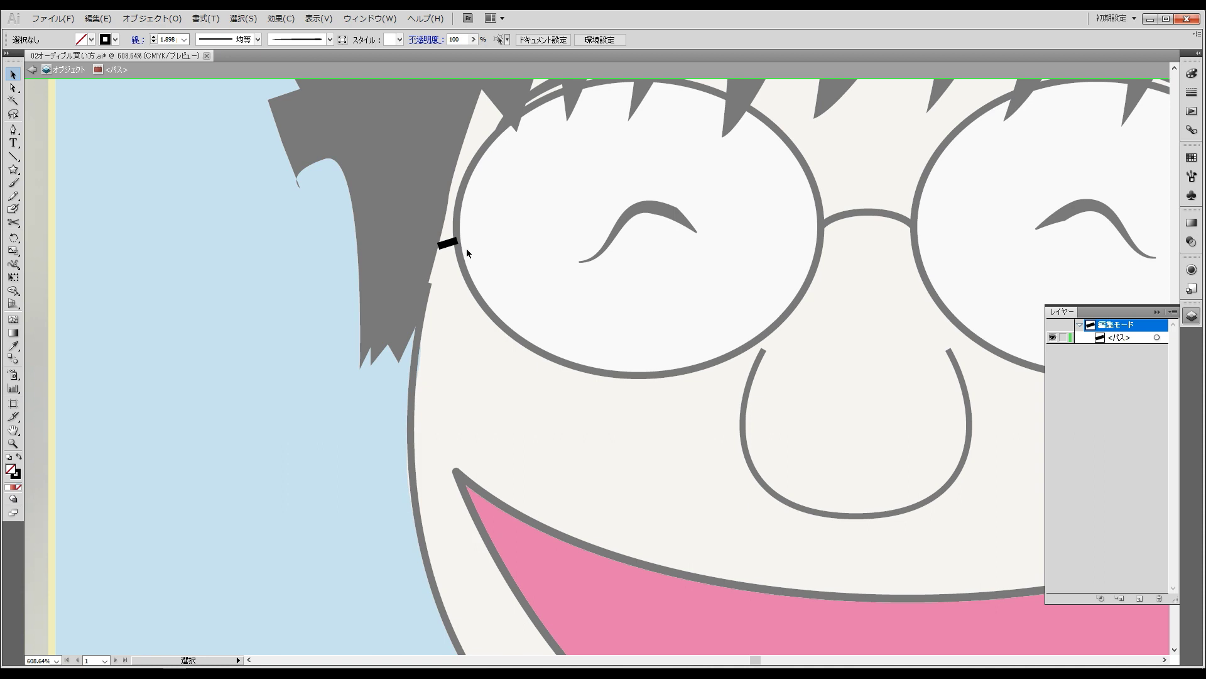
{"action": "left_click", "coordinate": [545, 378], "text": "ctrl+alt"}
{"action": "left_click", "coordinate": [555, 377], "text": "ctrl+alt"}
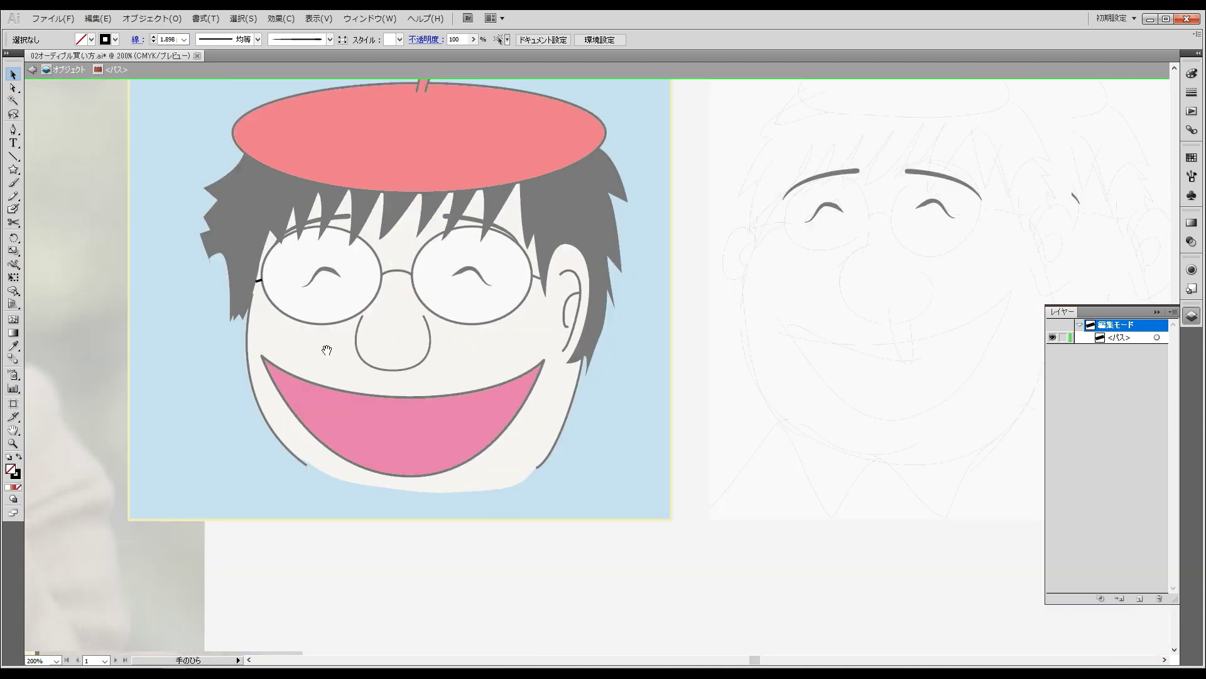
{"action": "left_click_drag", "start_coordinate": [470, 355], "coordinate": [375, 386]}
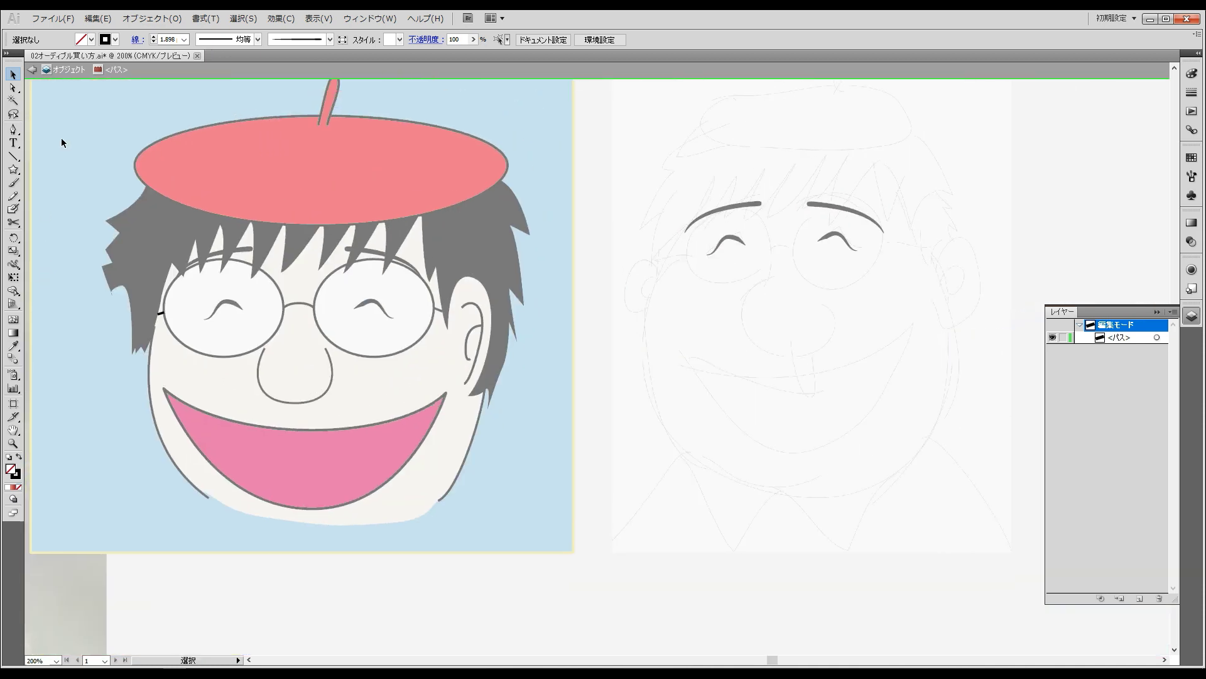
{"action": "left_click", "coordinate": [98, 18]}
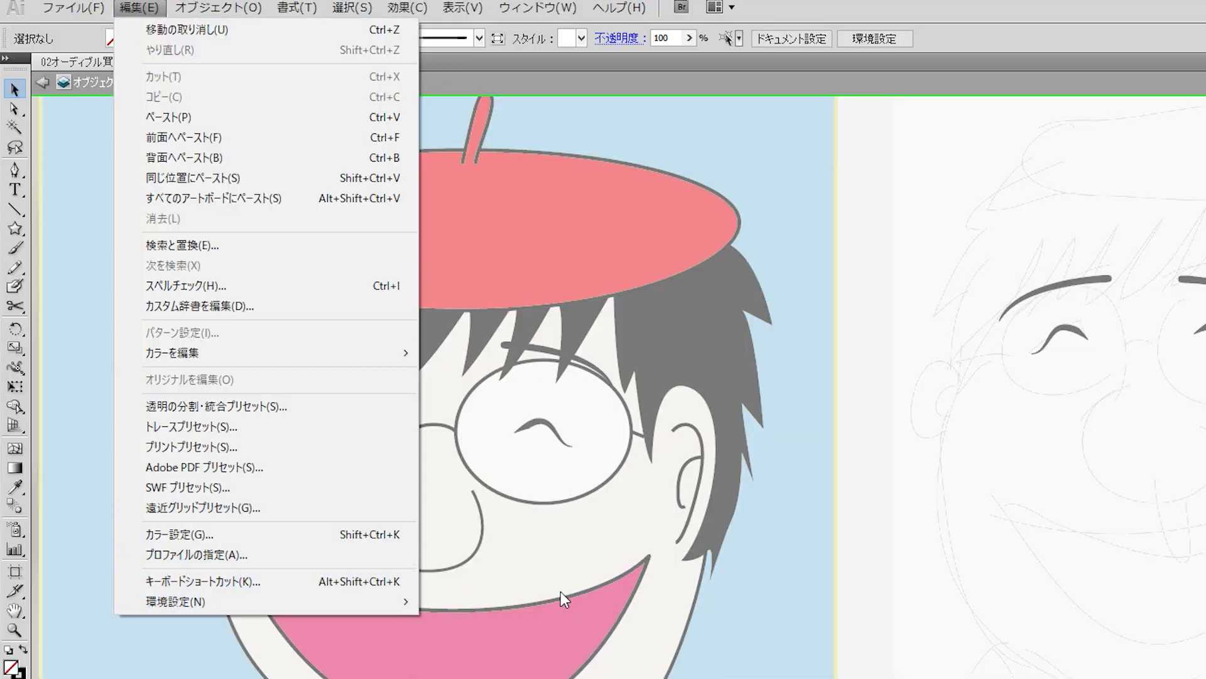
{"action": "mouse_move", "coordinate": [264, 601]}
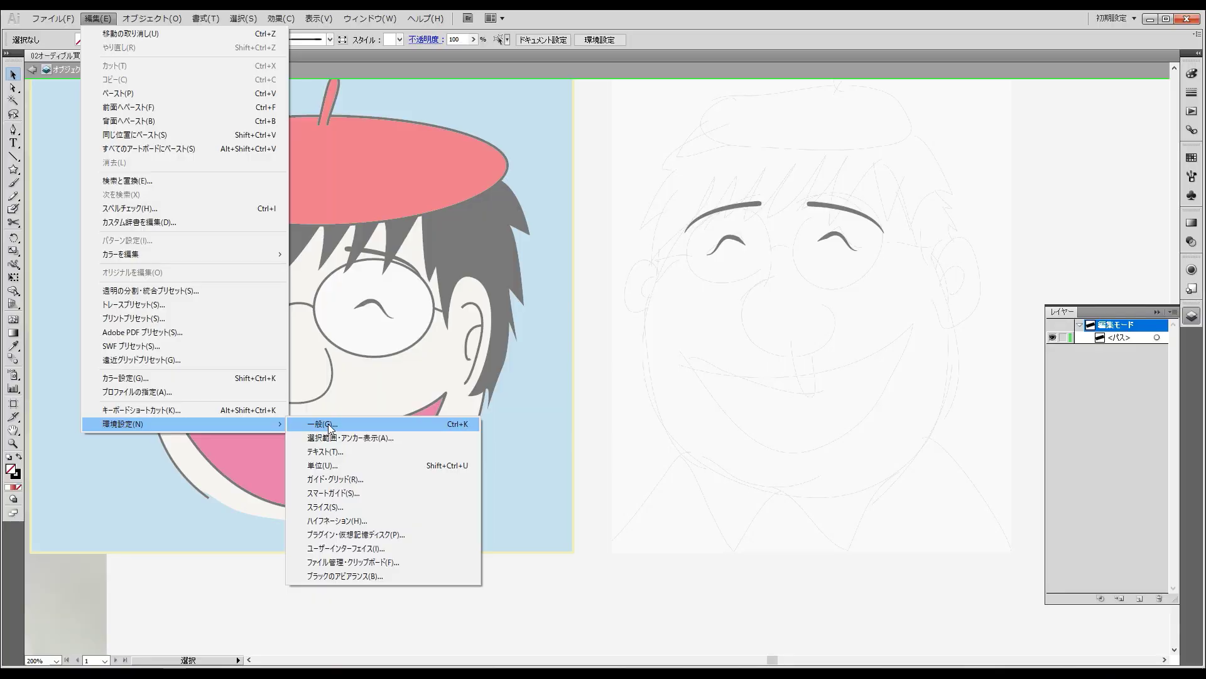
- Turn off Double Click to Isolate in the General preferences and confirm
{"action": "left_click", "coordinate": [479, 604]}
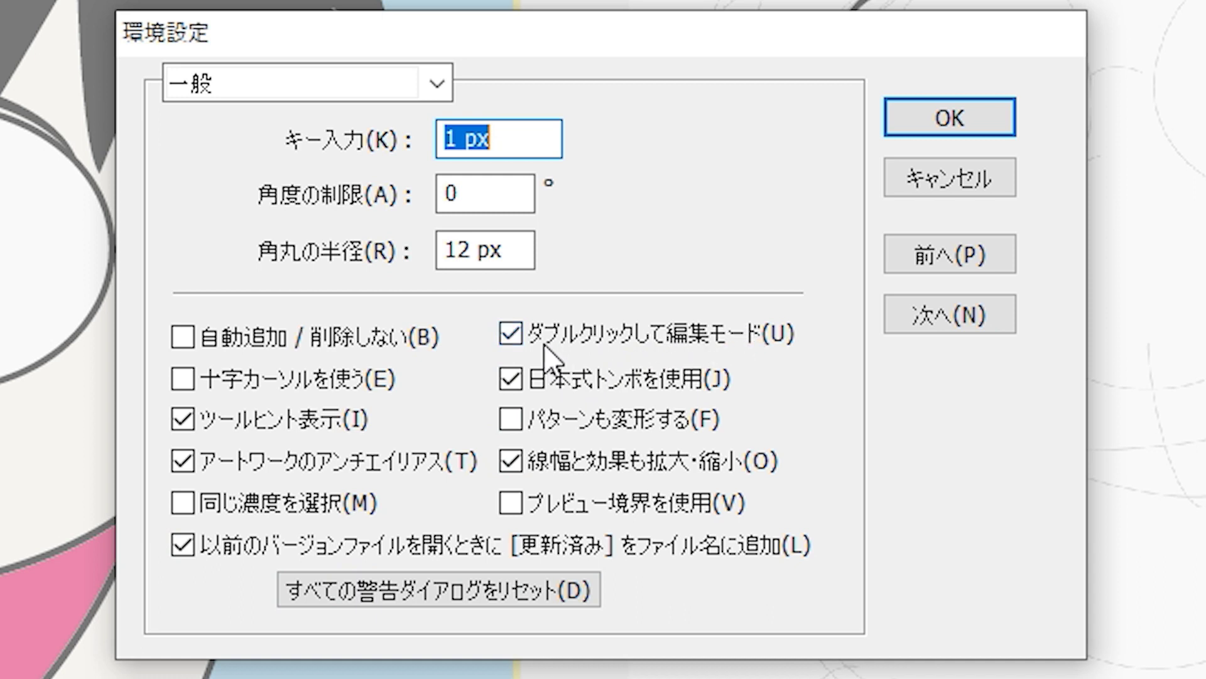
{"action": "left_click", "coordinate": [516, 336]}
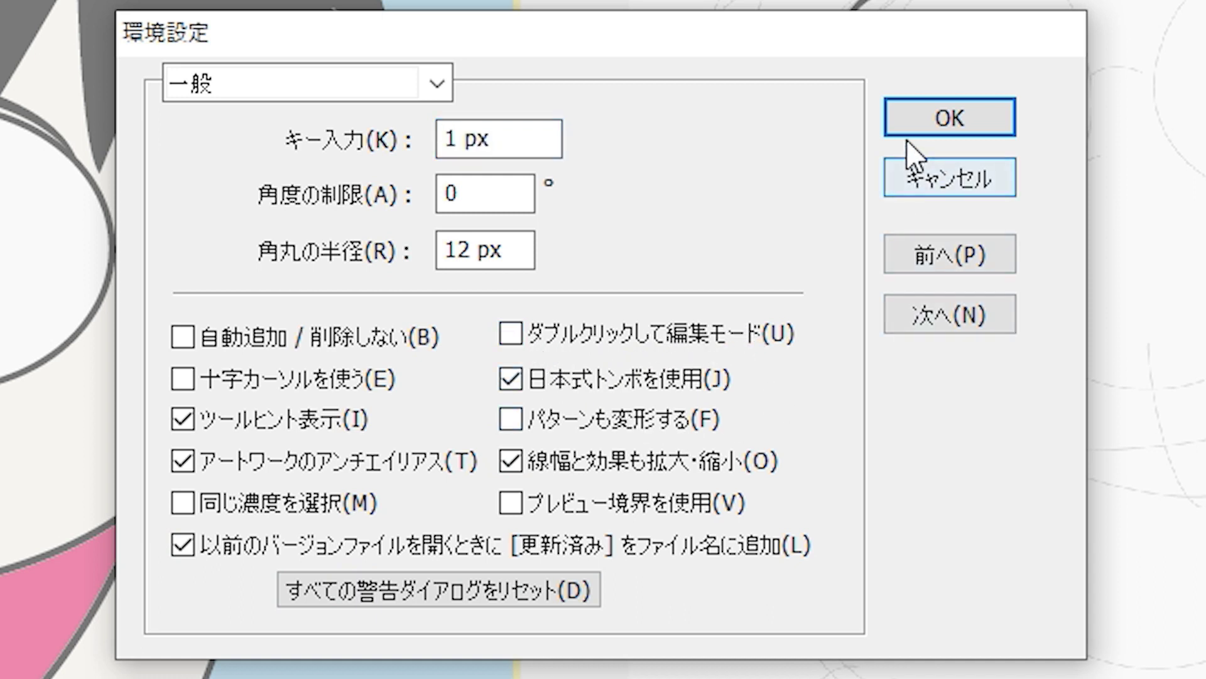
{"action": "left_click", "coordinate": [924, 132]}
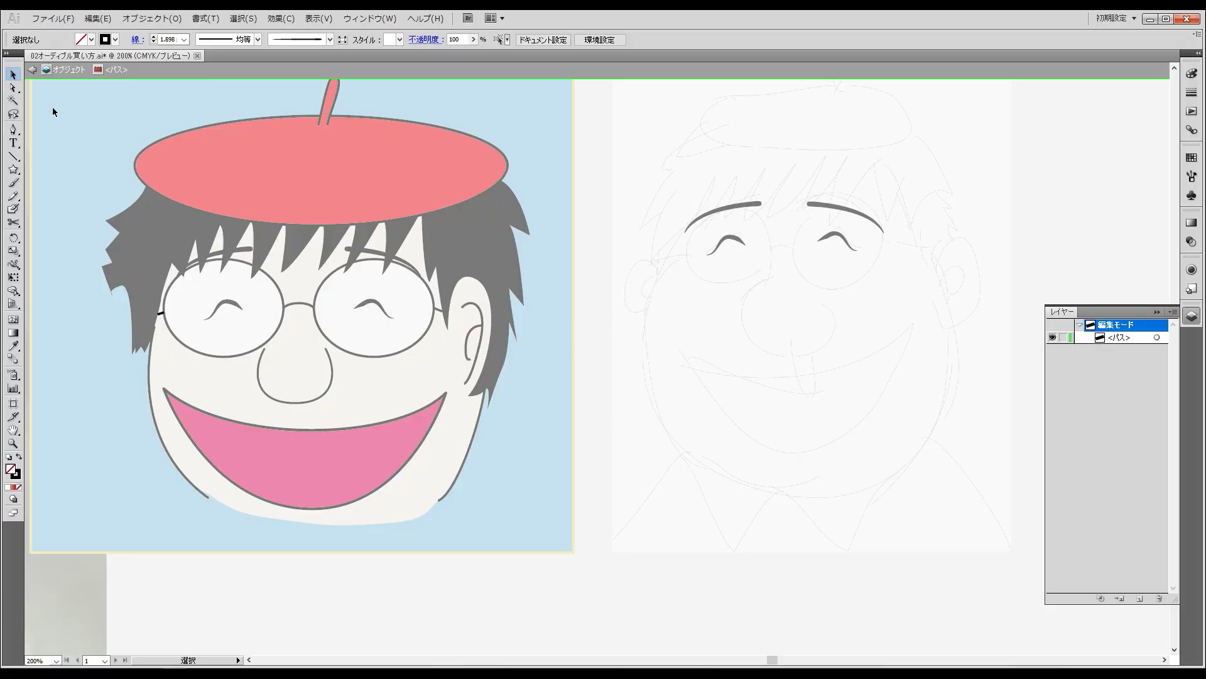
- Fit the artboard in view and open then close the isolated path's options
{"action": "key", "text": "ctrl+1"}
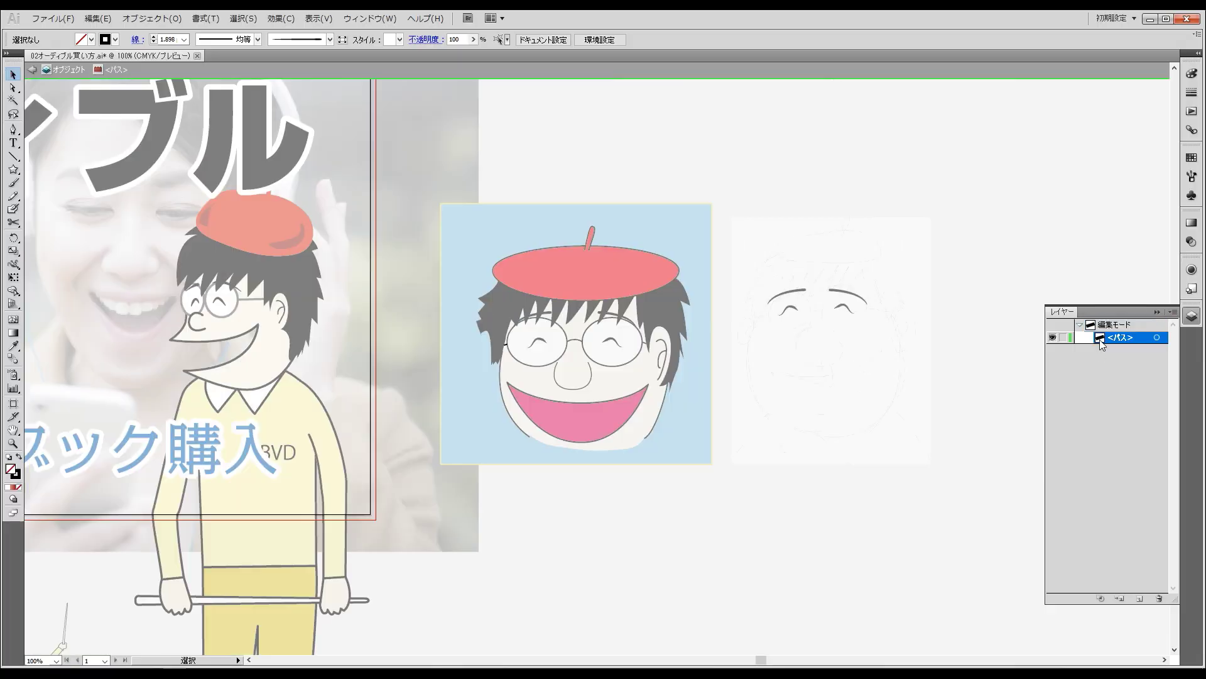
{"action": "double_click", "coordinate": [1118, 337]}
{"action": "left_click", "coordinate": [734, 359]}
- Exit isolation mode, clear the selection, and select the cartoon's right eye arc
{"action": "double_click", "coordinate": [139, 101]}
{"action": "key", "text": "ctrl+a"}
{"action": "left_click", "coordinate": [576, 159]}
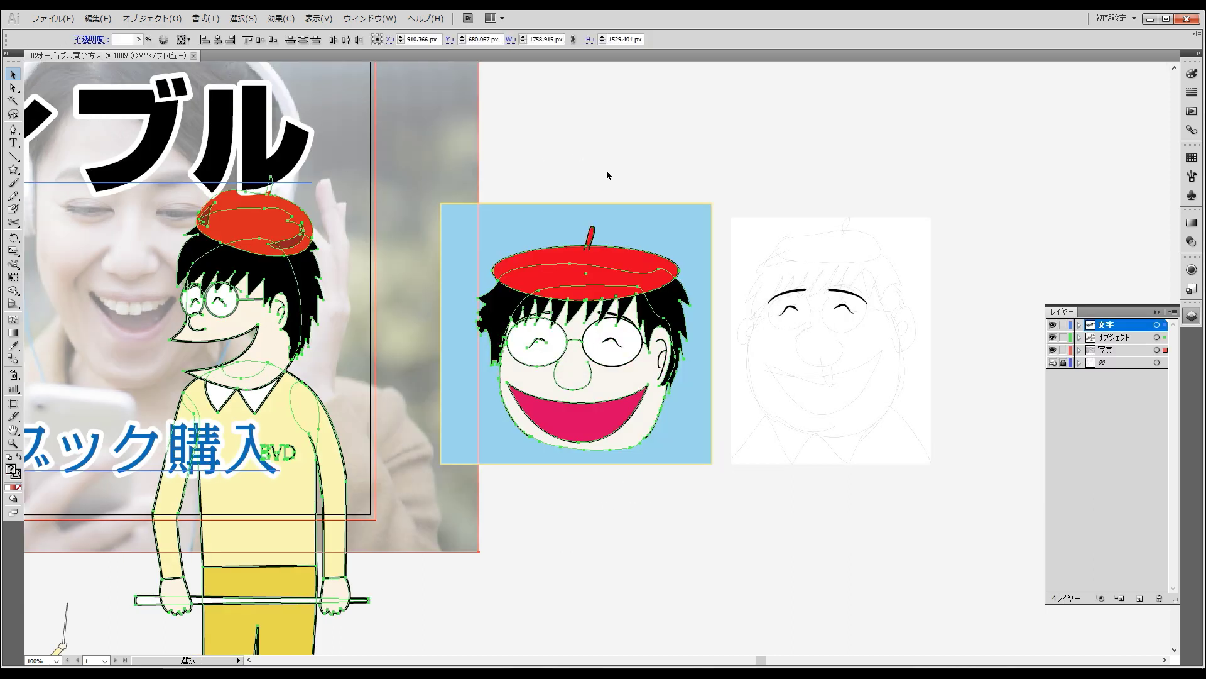
{"action": "left_click_drag", "start_coordinate": [710, 297], "coordinate": [549, 288]}
{"action": "scroll", "coordinate": [606, 381], "scroll_direction": "up", "scroll_amount": 3}
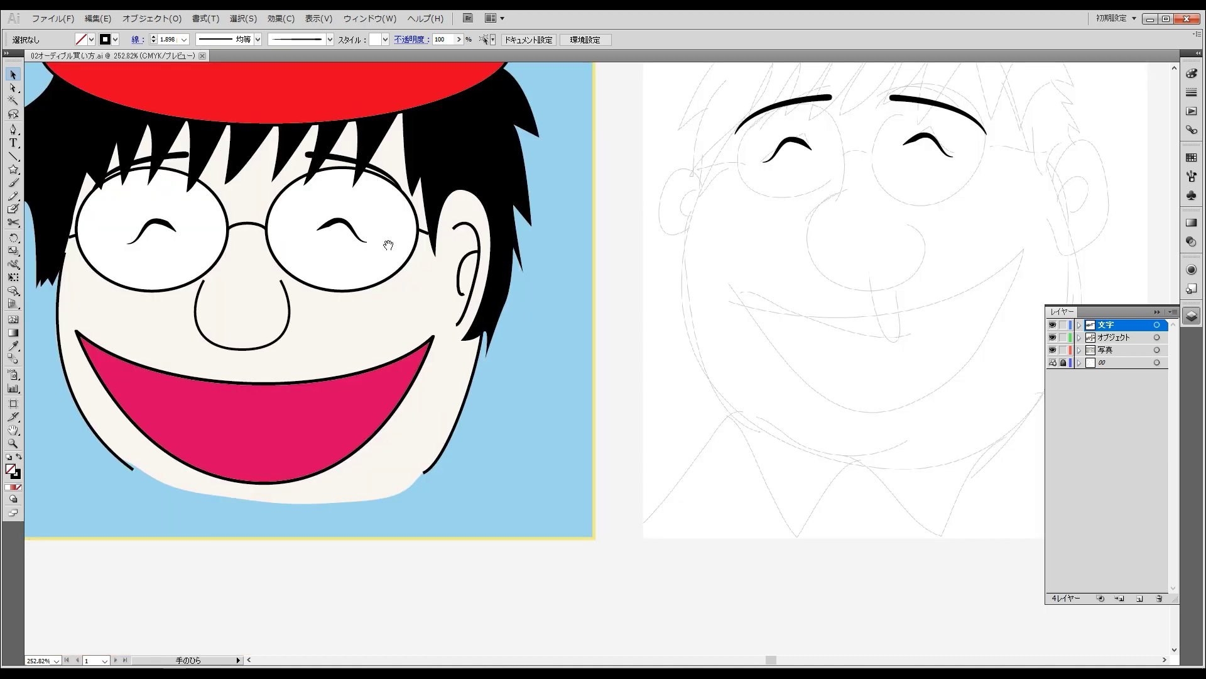
{"action": "left_click", "coordinate": [539, 244]}
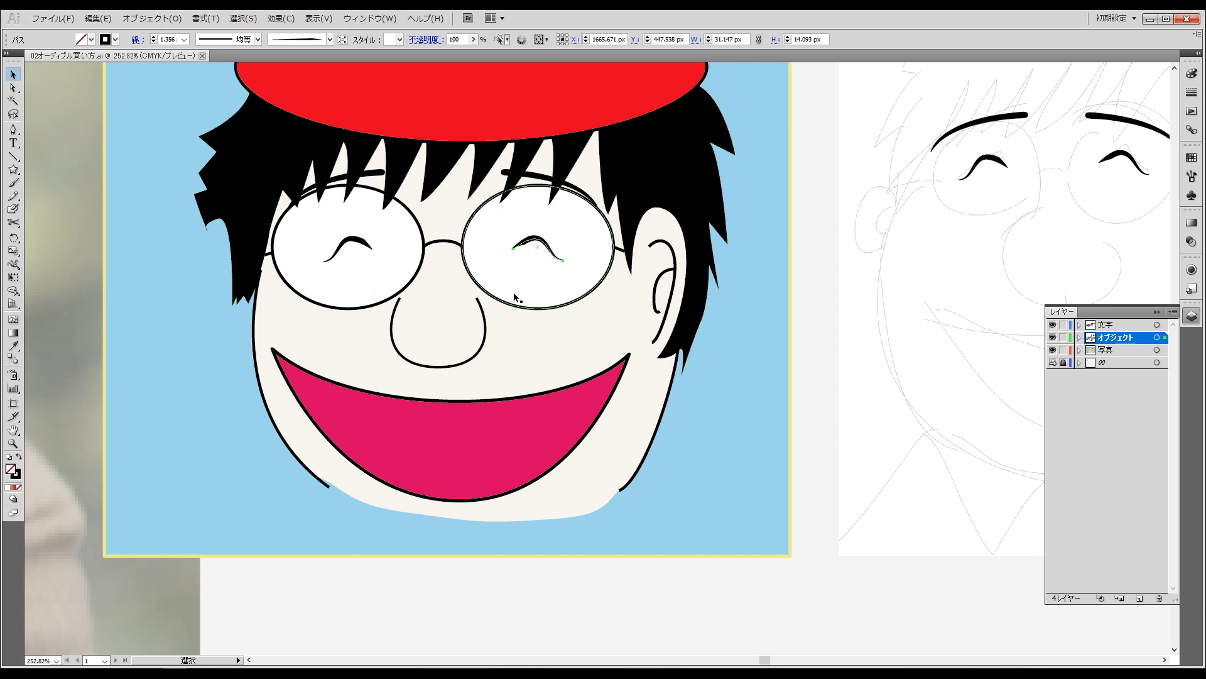
{"action": "left_click", "coordinate": [542, 242]}
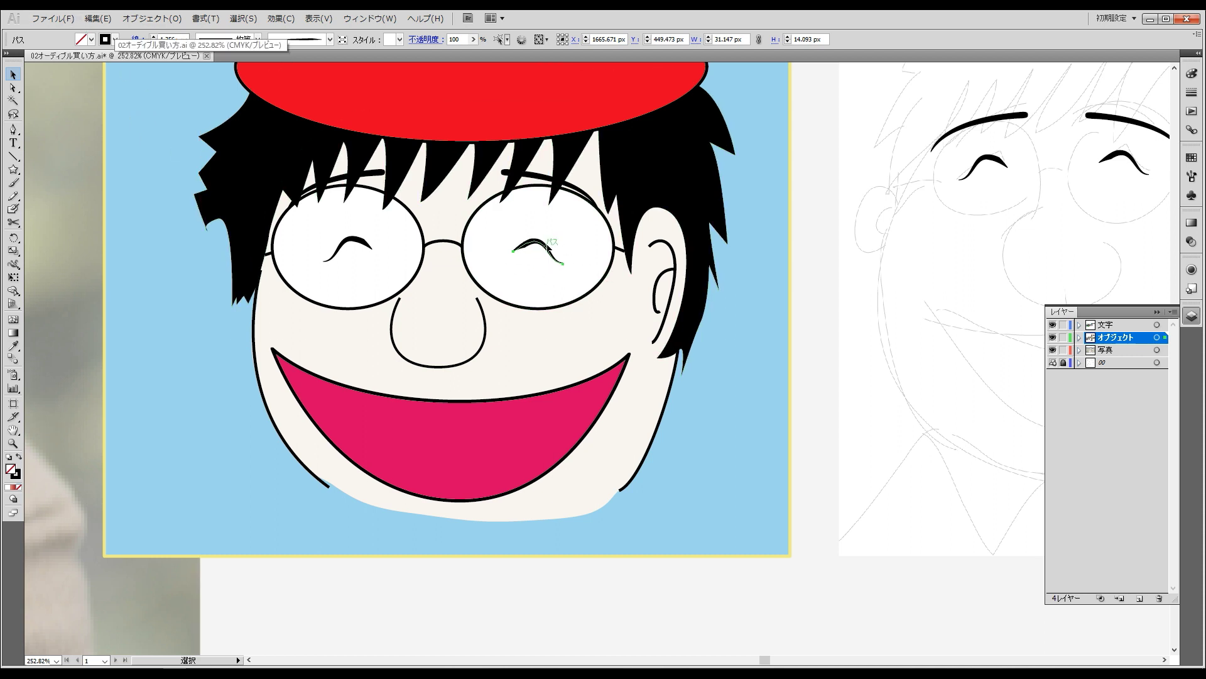
{"action": "left_click", "coordinate": [711, 349]}
{"action": "scroll", "coordinate": [656, 359], "scroll_direction": "right", "scroll_amount": 5}
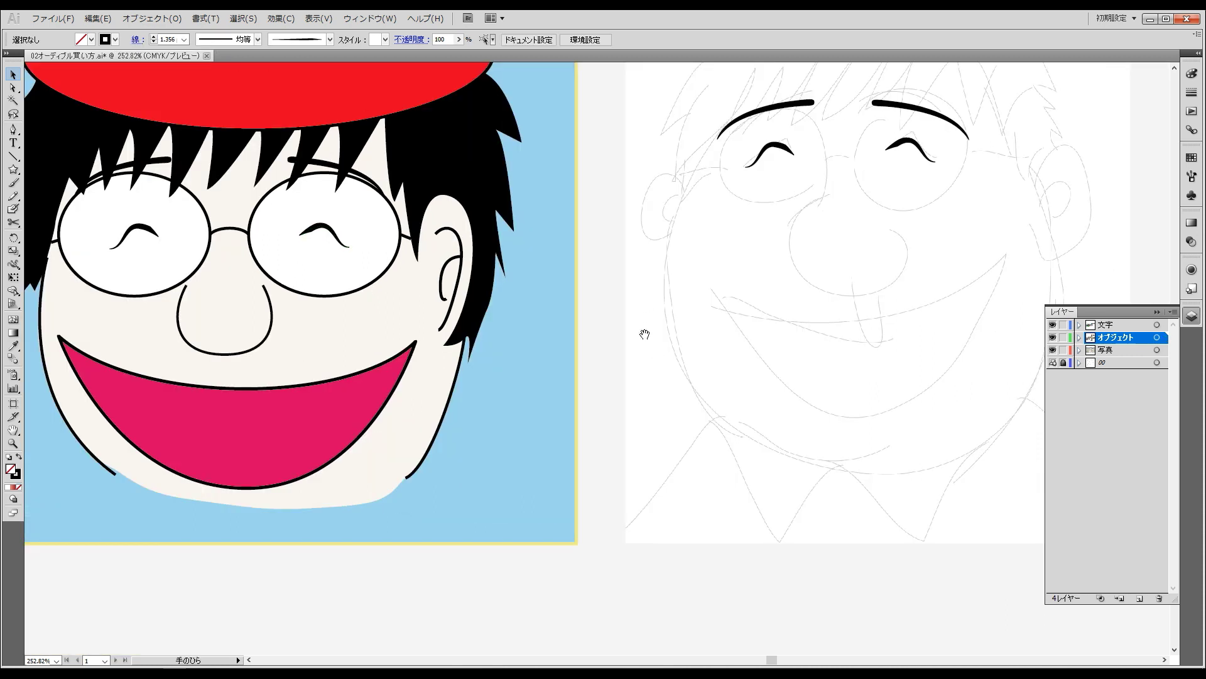
{"action": "scroll", "coordinate": [663, 336], "scroll_direction": "up", "scroll_amount": 3}
{"action": "scroll", "coordinate": [656, 349], "scroll_direction": "left", "scroll_amount": 3}
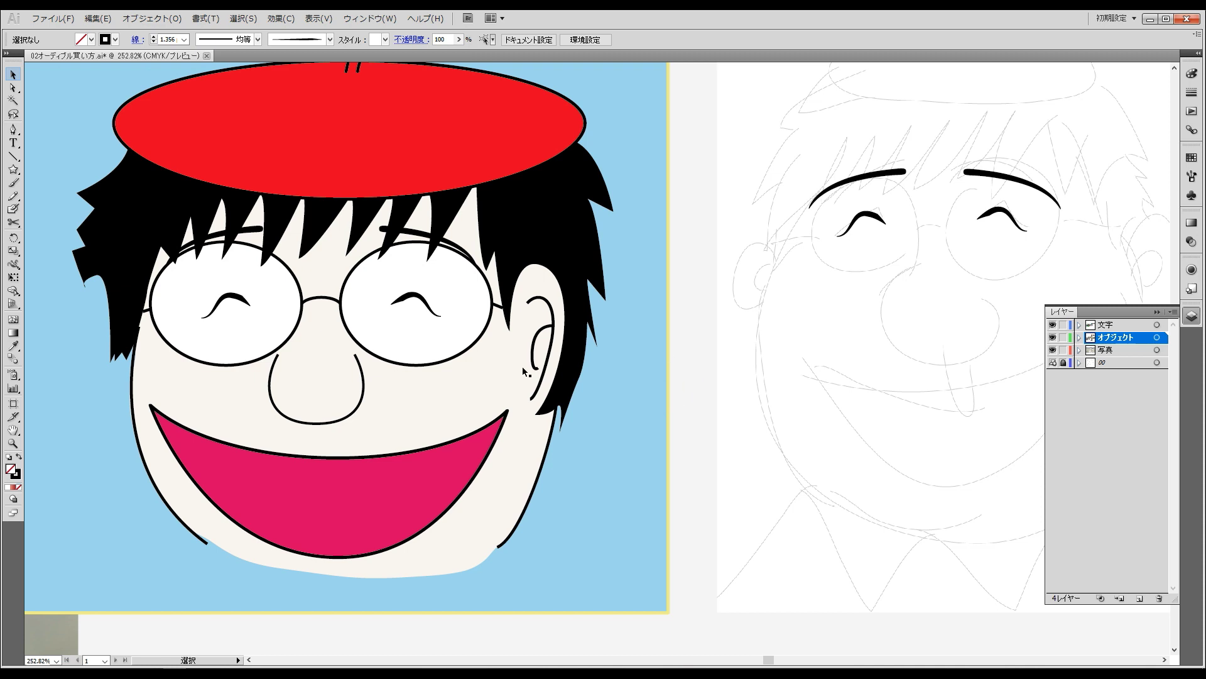
{"action": "key", "text": "ctrl+minus"}
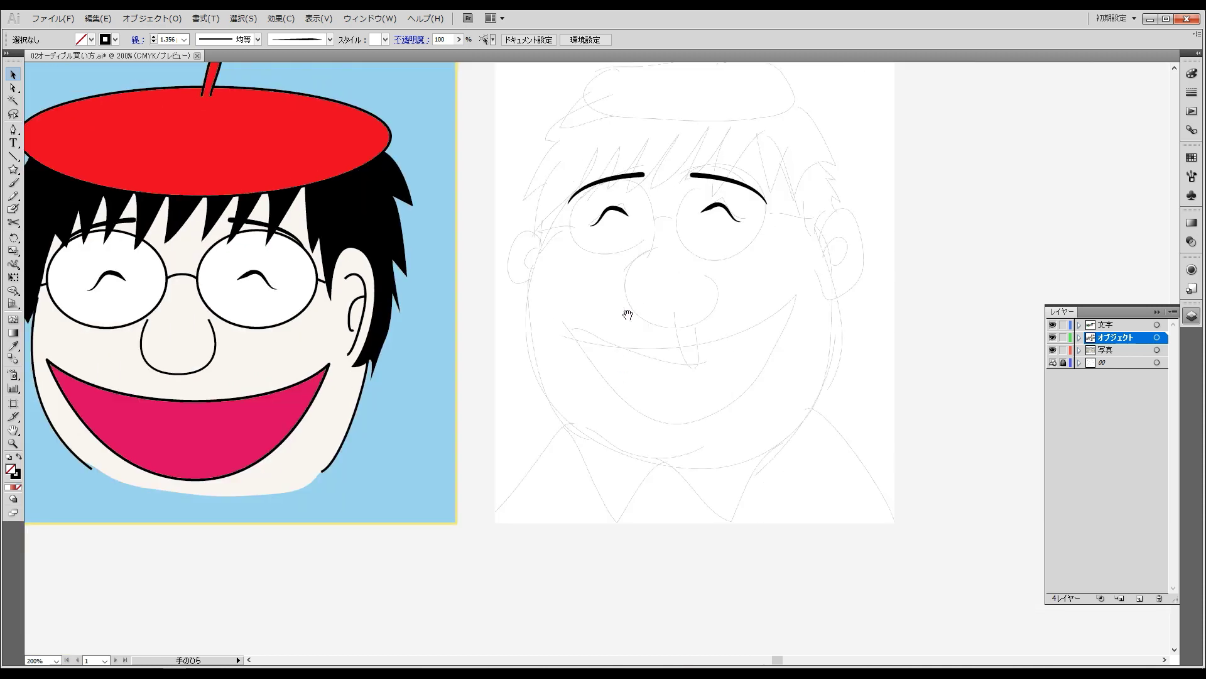
{"action": "scroll", "coordinate": [626, 327], "scroll_direction": "left", "scroll_amount": 3}
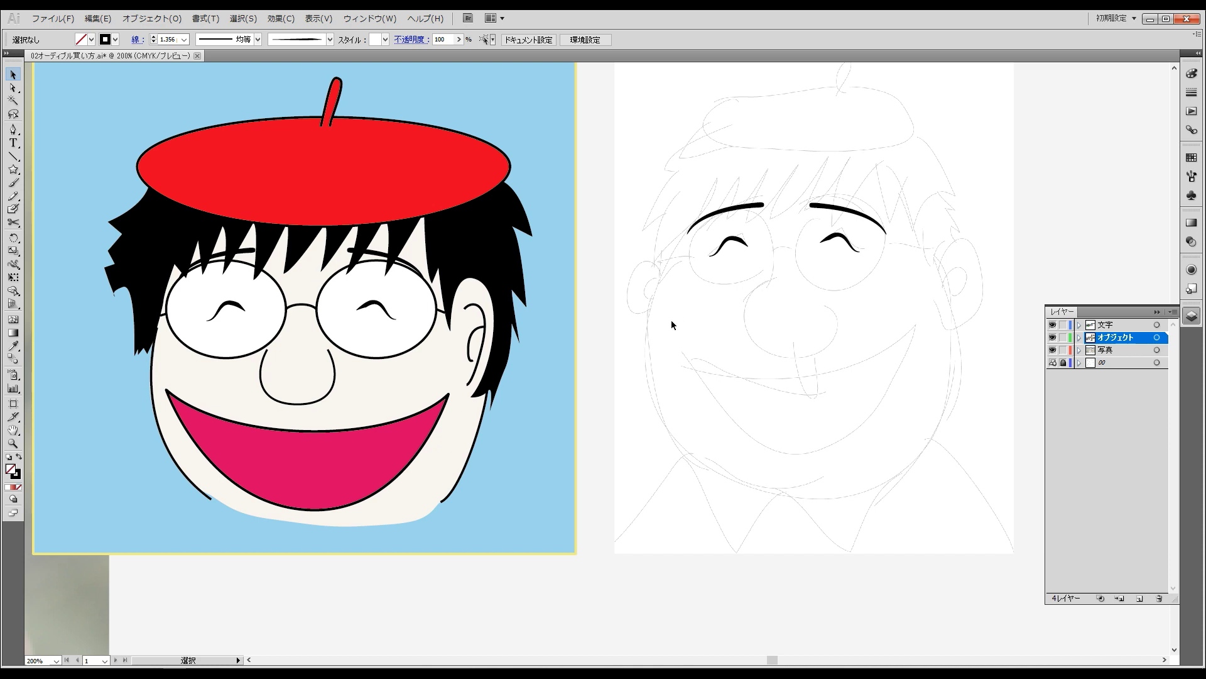
{"action": "left_click_drag", "start_coordinate": [856, 397], "coordinate": [669, 397]}
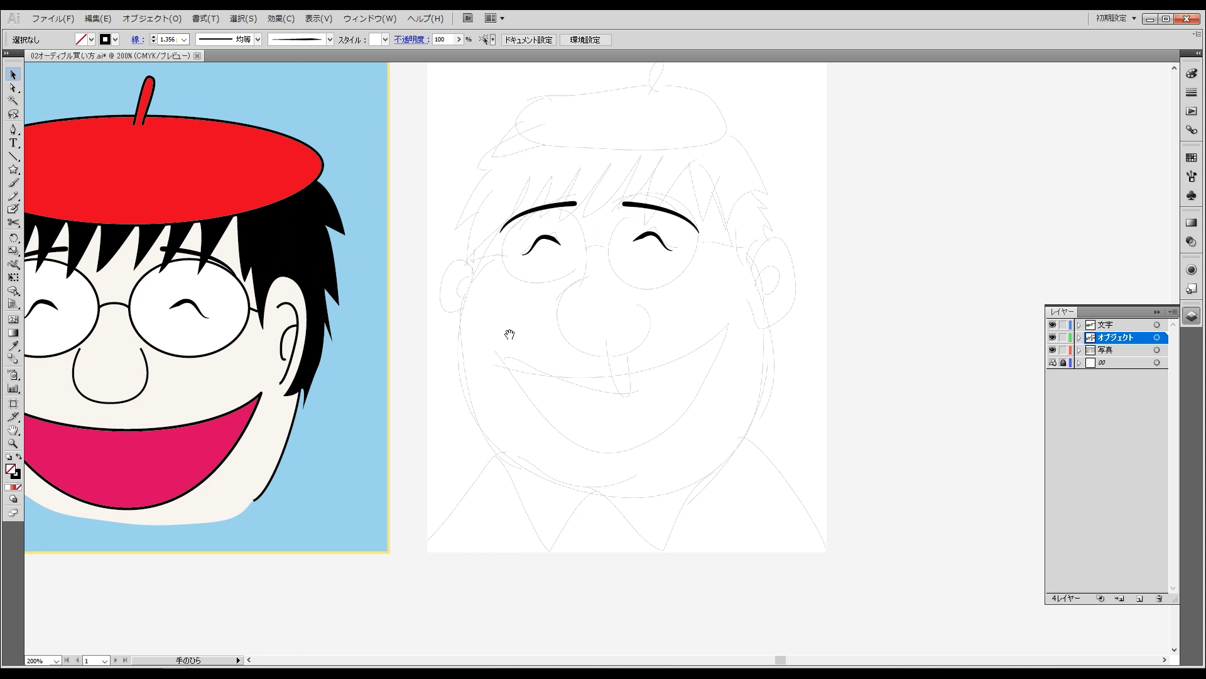
{"action": "left_click_drag", "start_coordinate": [504, 334], "coordinate": [639, 351]}
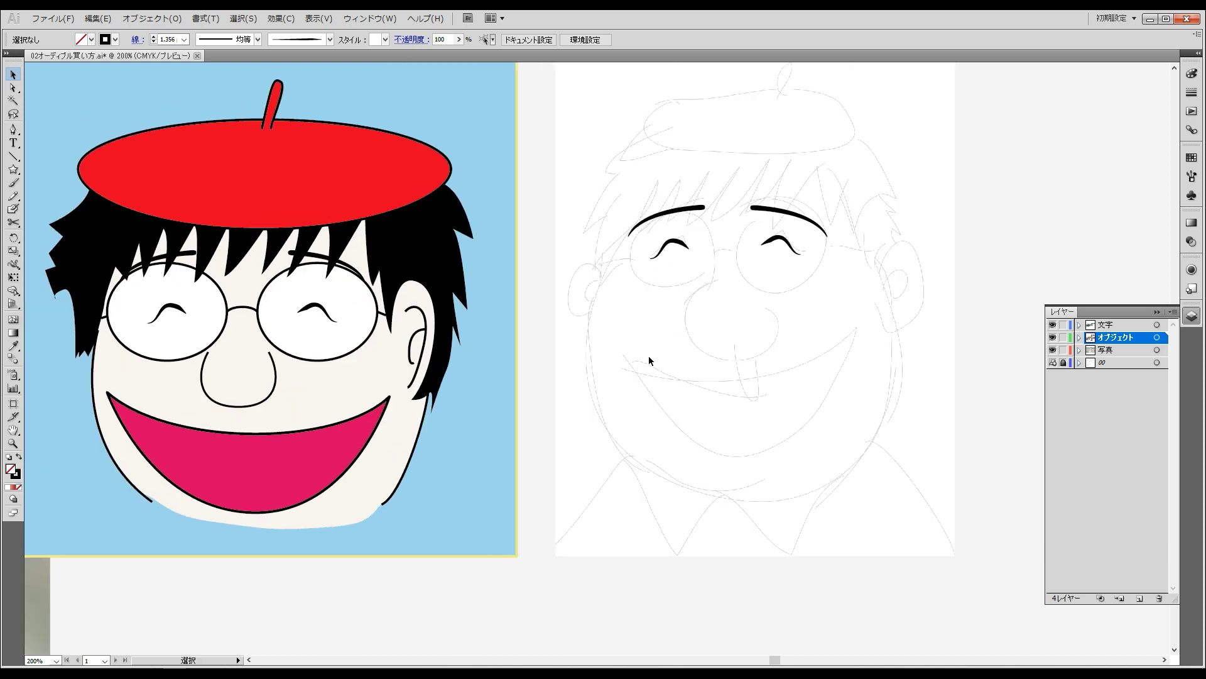
{"action": "left_click", "coordinate": [18, 197]}
{"action": "scroll", "coordinate": [621, 309], "scroll_direction": "right", "scroll_amount": 3}
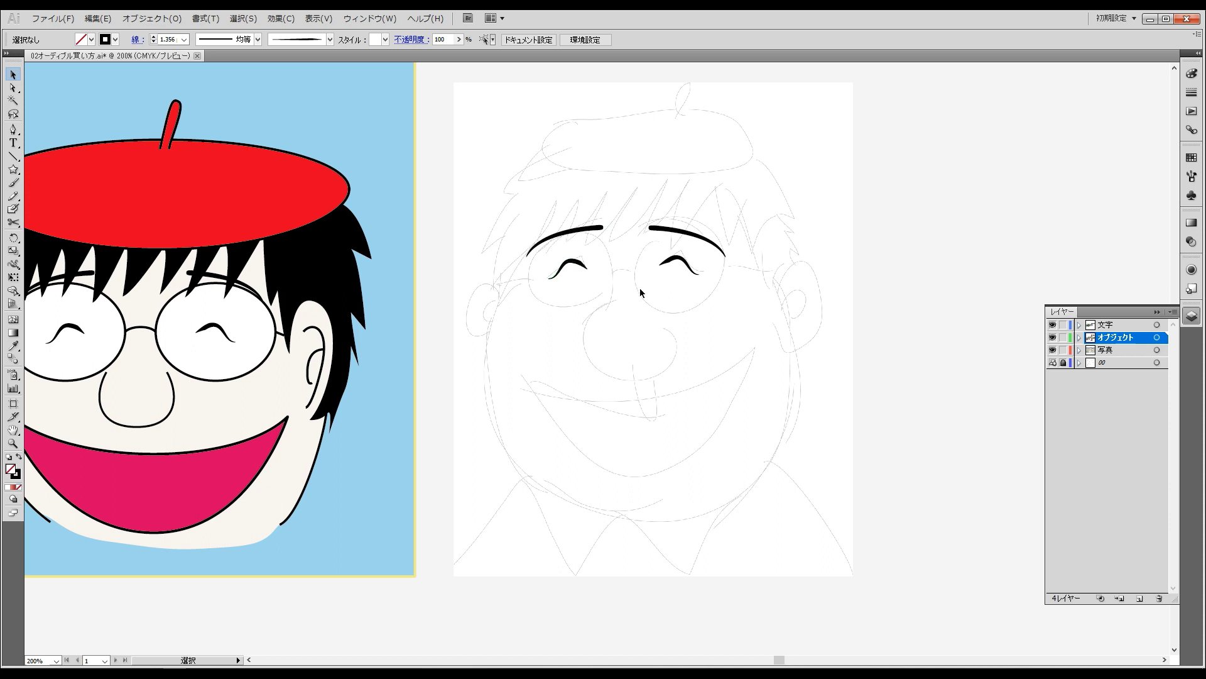